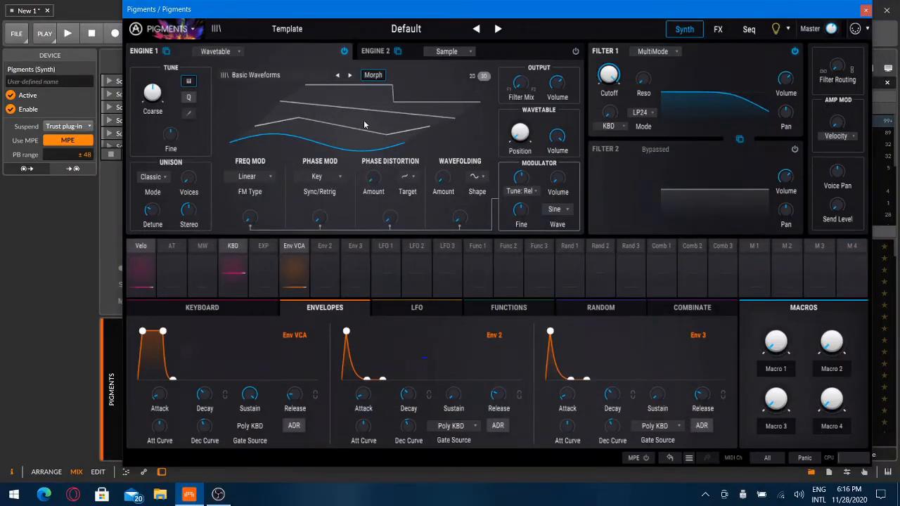
- Switch Engine 1 from a wavetable to the Analog engine type
left_click(216, 51)
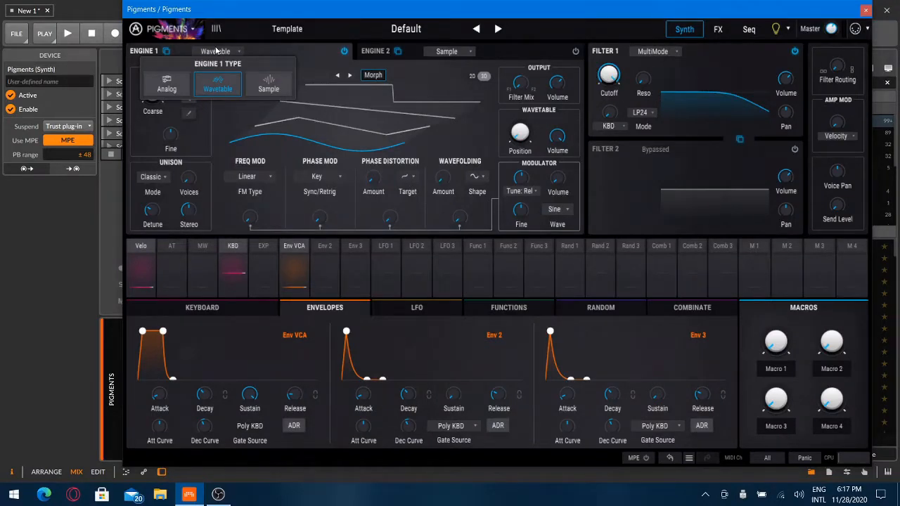
left_click(216, 51)
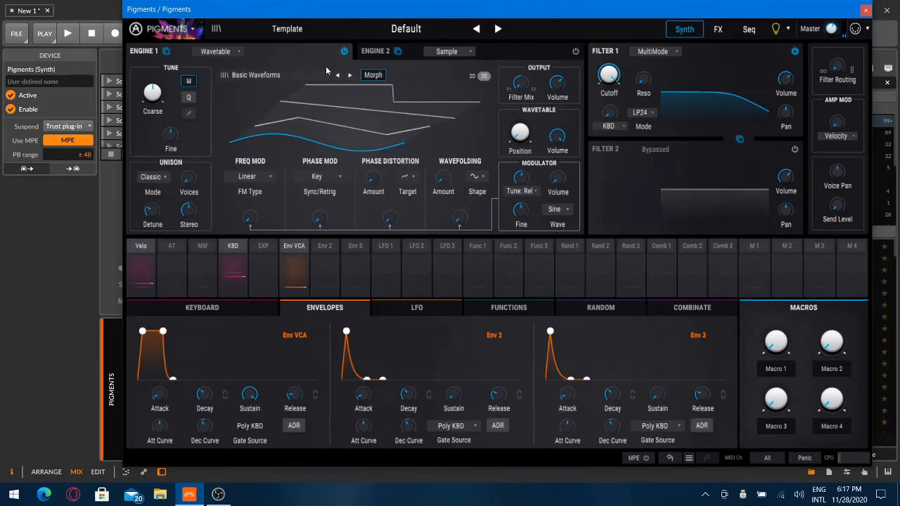
left_click(213, 51)
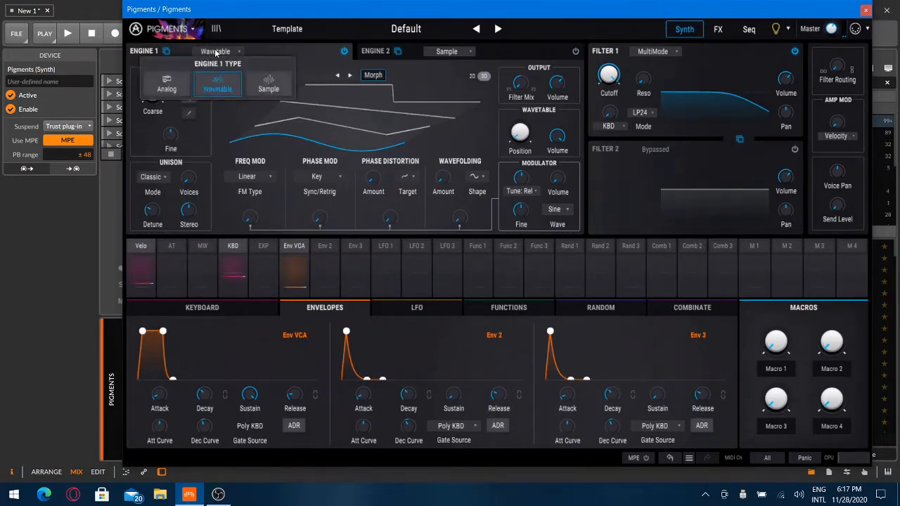
left_click(169, 92)
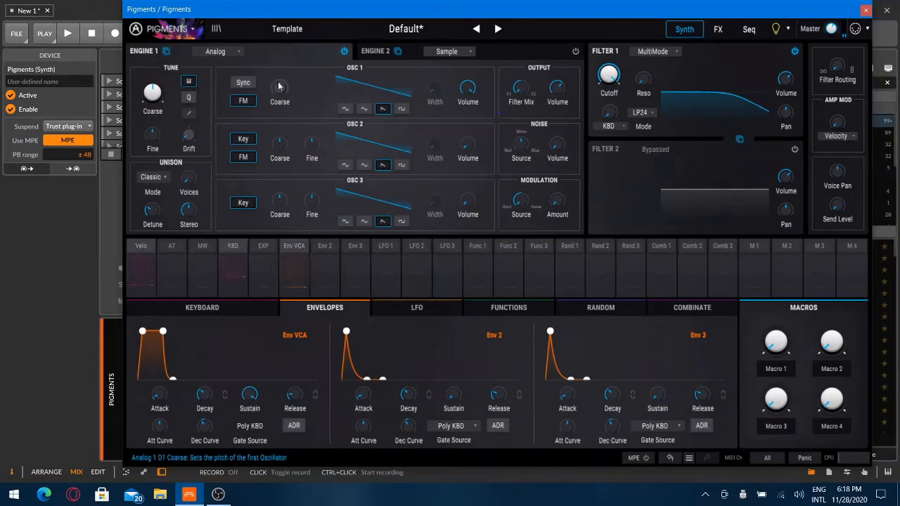
- Raise the volumes of OSC 2 and OSC 3, and detune them slightly in opposite directions with their Fine tuning
mouse_move(280, 87)
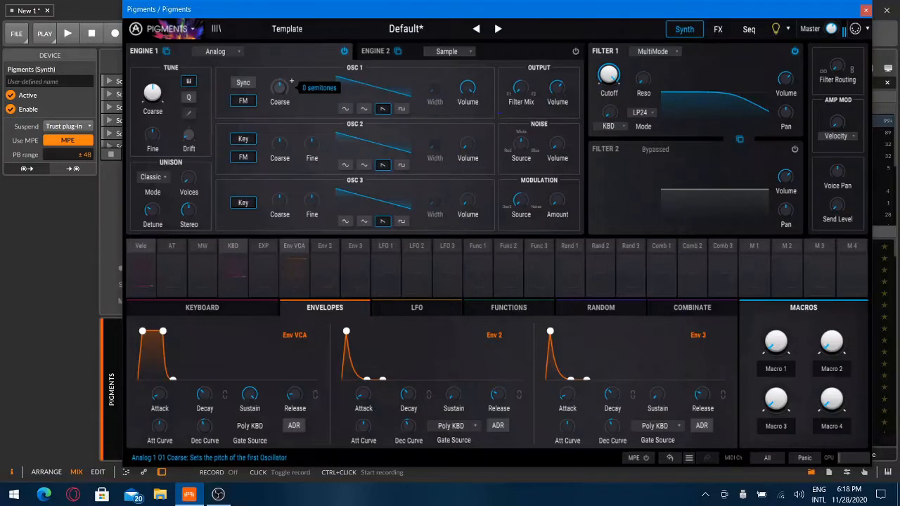
mouse_move(468, 145)
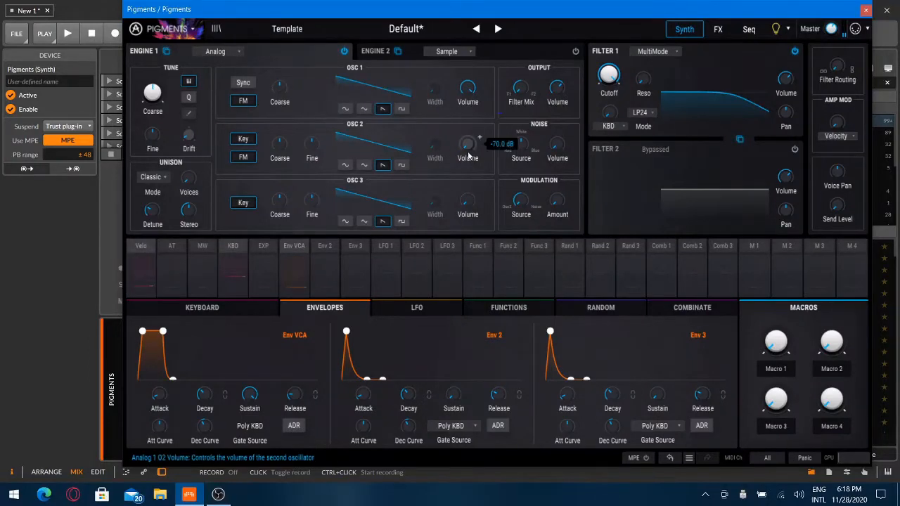
left_click_drag(468, 145, 469, 156)
scroll(469, 156, "up", 10)
left_click_drag(471, 213, 471, 149)
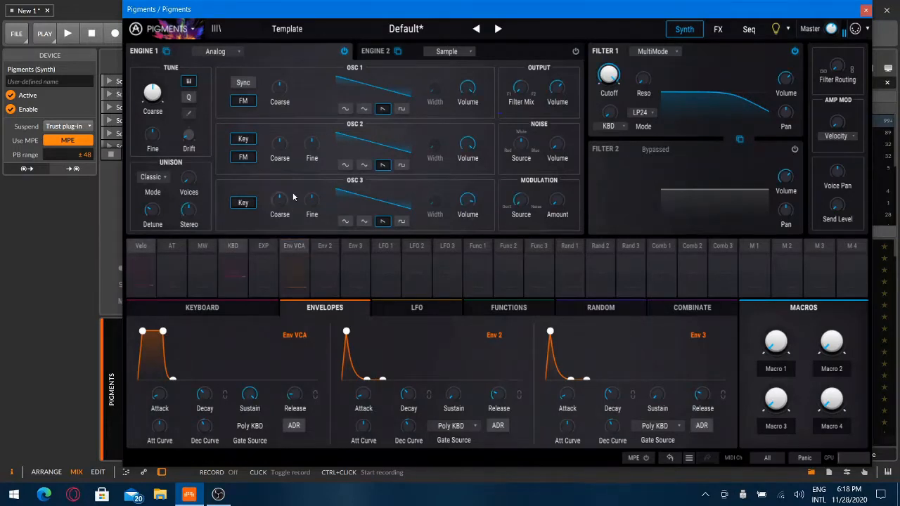
left_click_drag(312, 199, 311, 201)
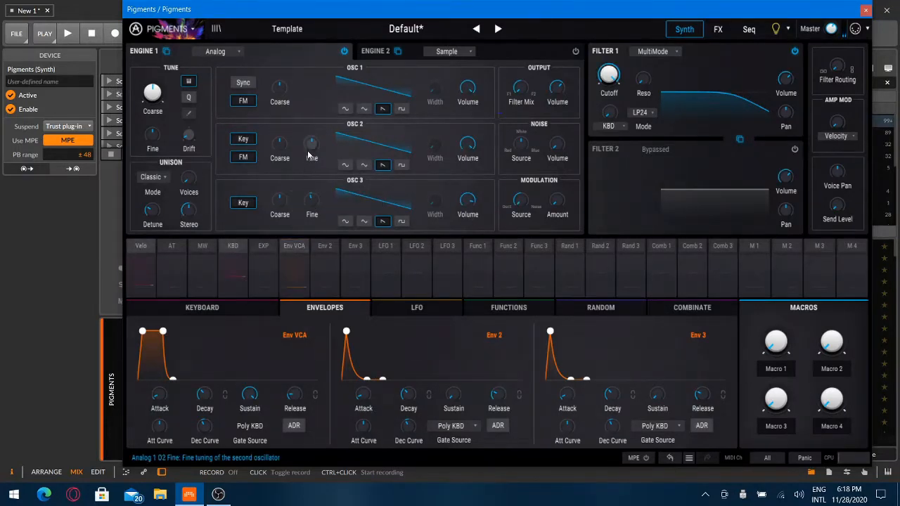
left_click_drag(312, 143, 310, 140)
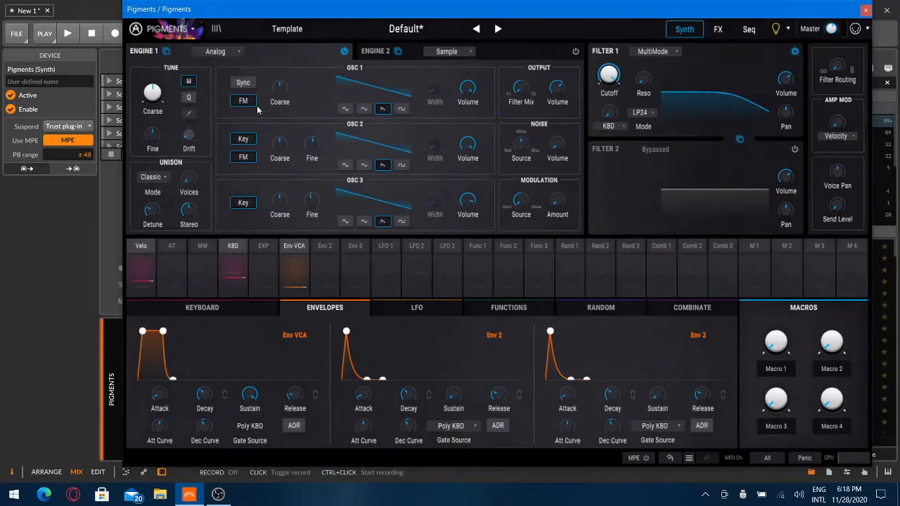
- Lower the Filter 1 cutoff and modulate it with Env 2 as the FM source, raising the modulation amount
mouse_move(617, 78)
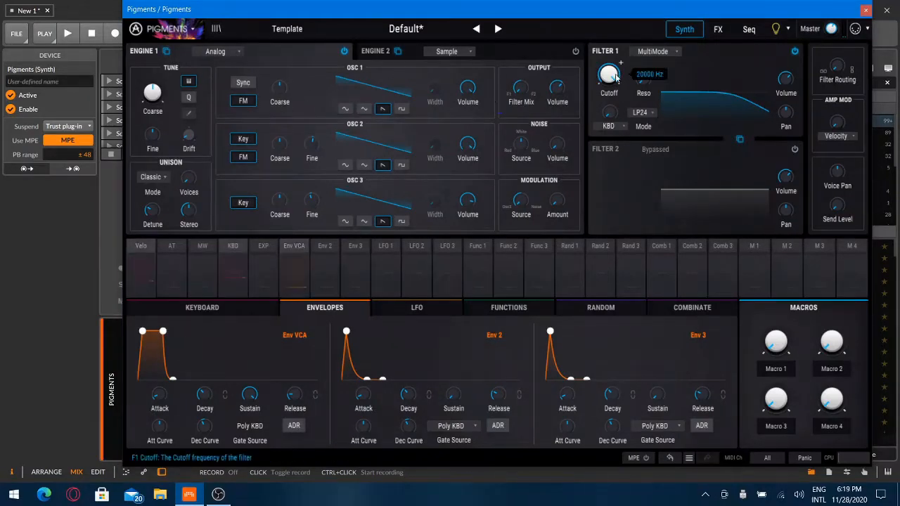
left_click_drag(616, 78, 617, 141)
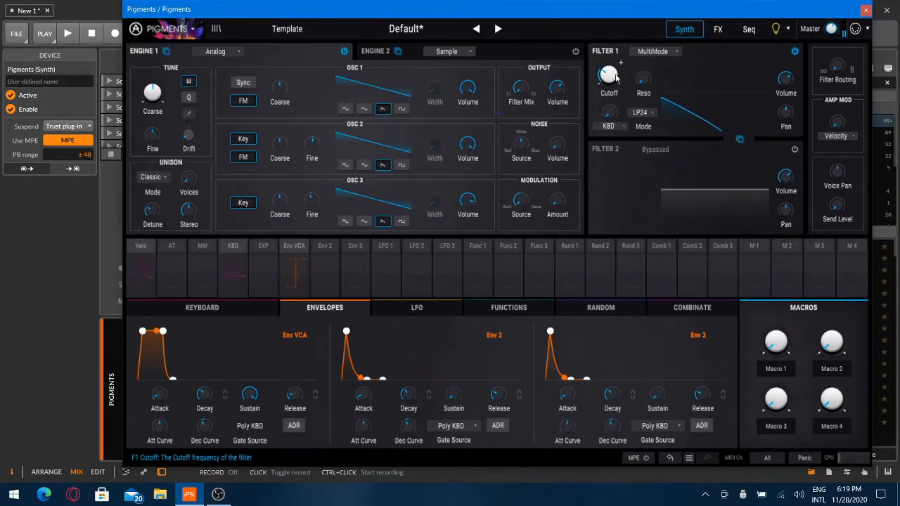
left_click(612, 127)
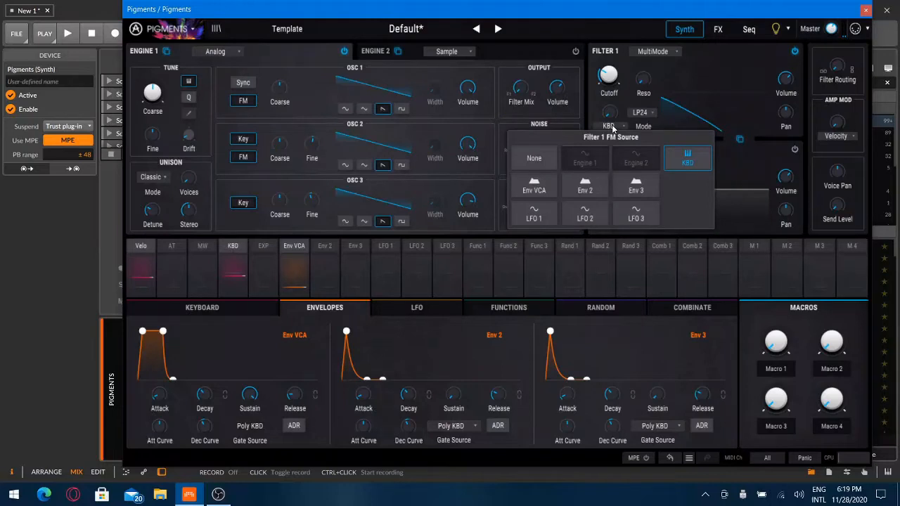
left_click(595, 184)
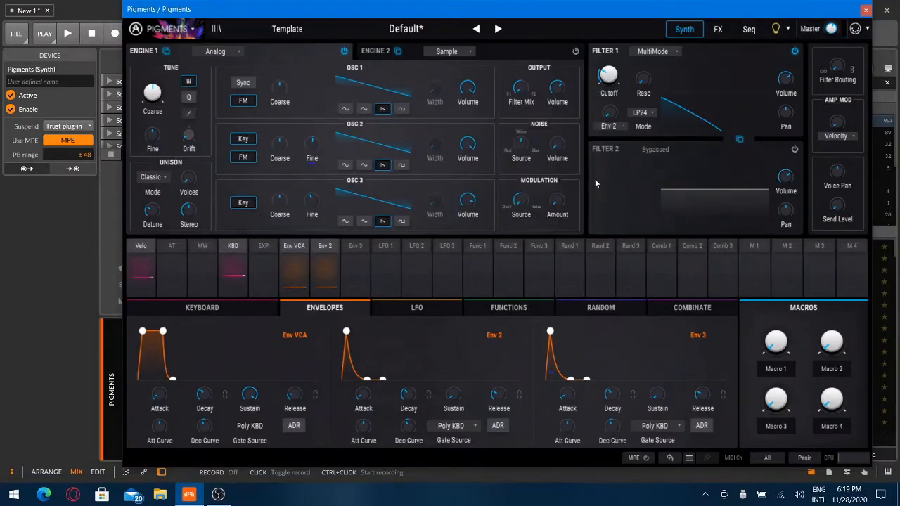
left_click_drag(609, 112, 609, 95)
- Reload the Default preset to discard the analog patch
mouse_move(641, 81)
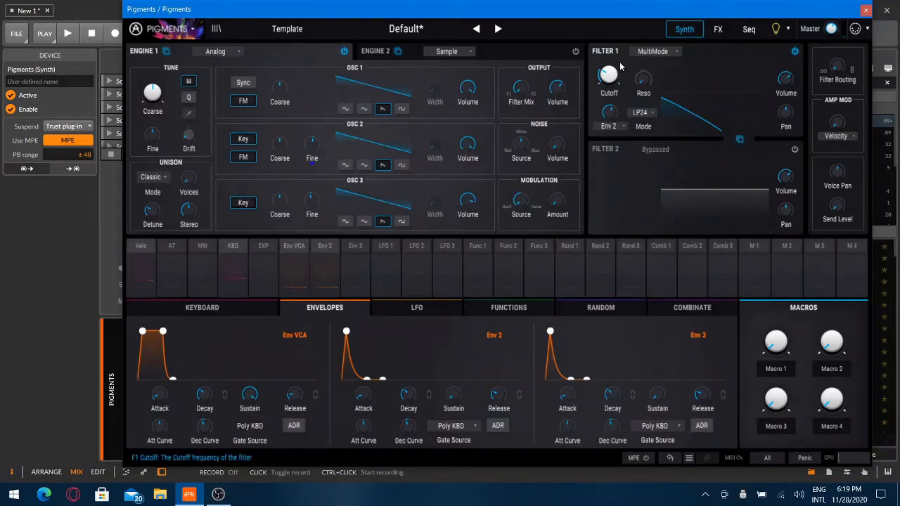
left_click(407, 33)
left_click(395, 77)
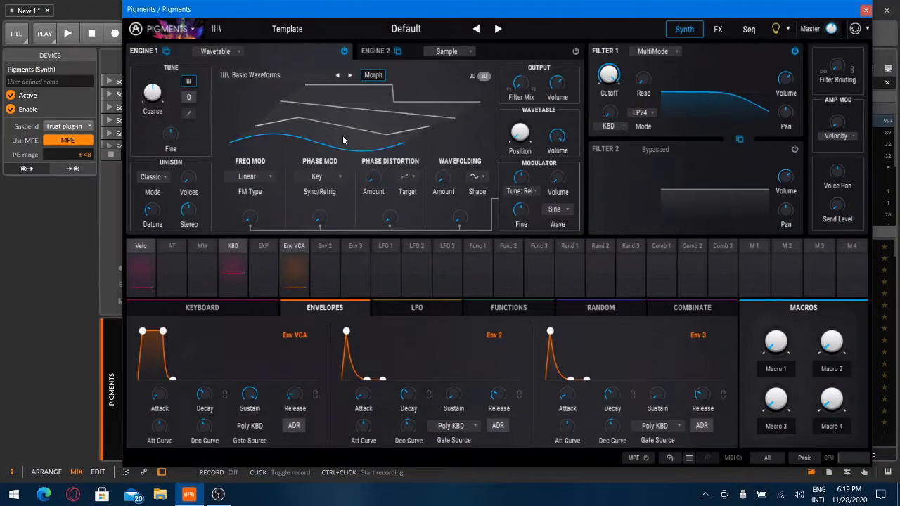
- Load the Disagio wavetable from the Processed category into Engine 1
left_click(310, 76)
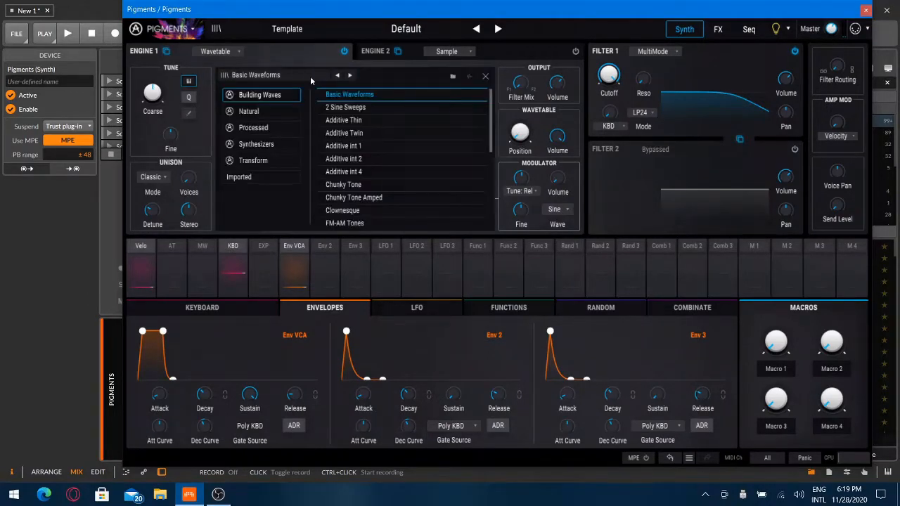
scroll(377, 173, "down", 3)
left_click(253, 111)
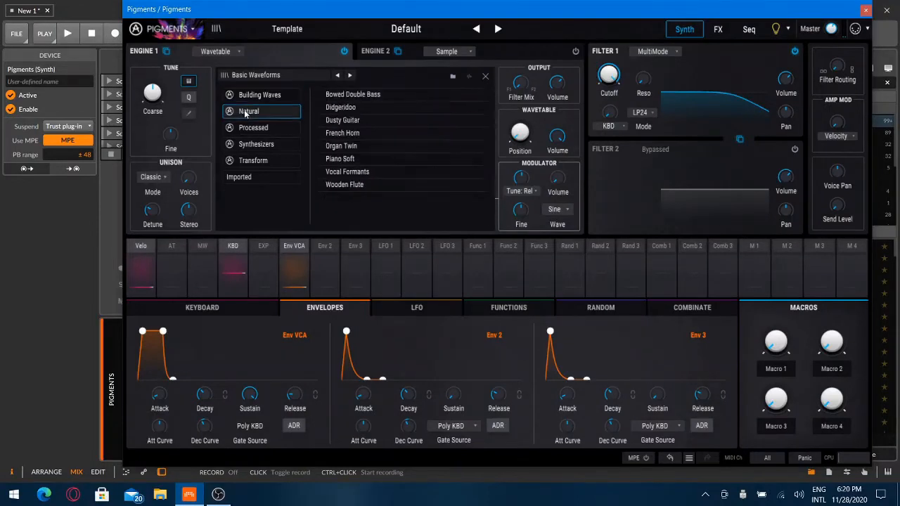
left_click(336, 159)
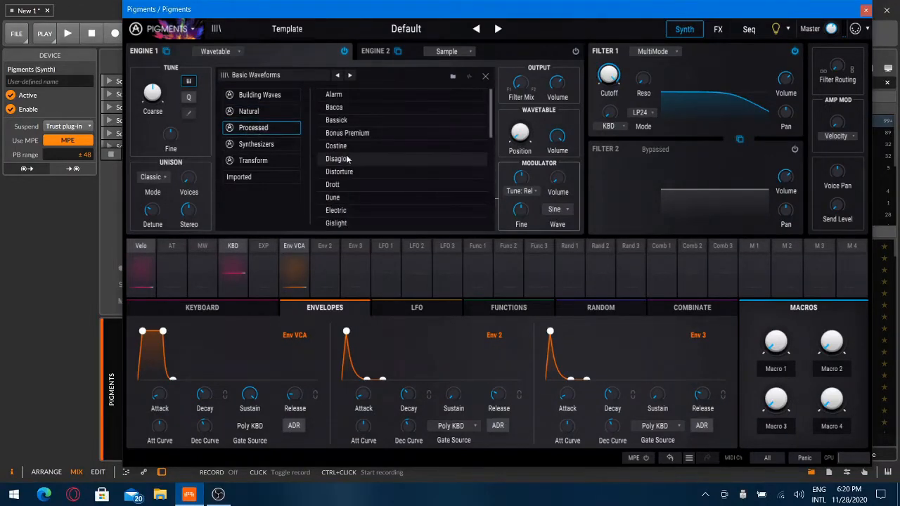
left_click(486, 76)
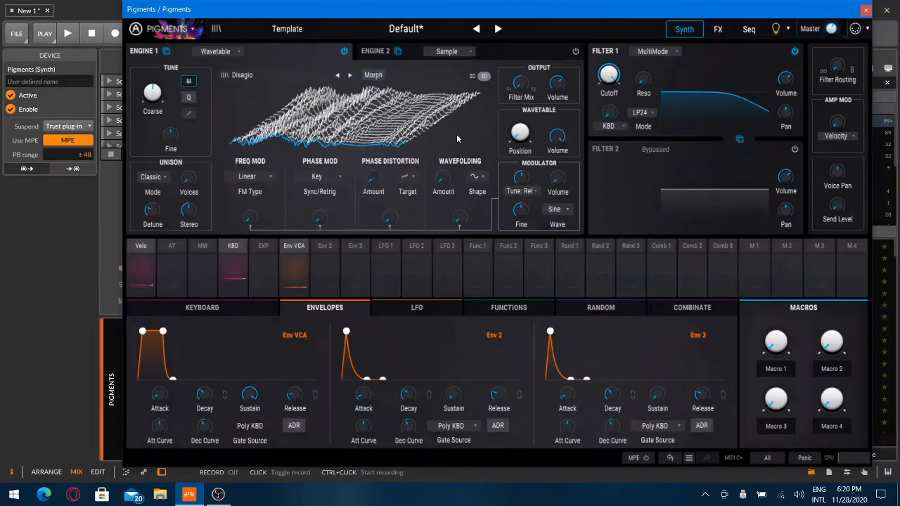
- Scan through the Disagio wavetable with its Position control and switch the wavetable display to 2D
mouse_move(524, 141)
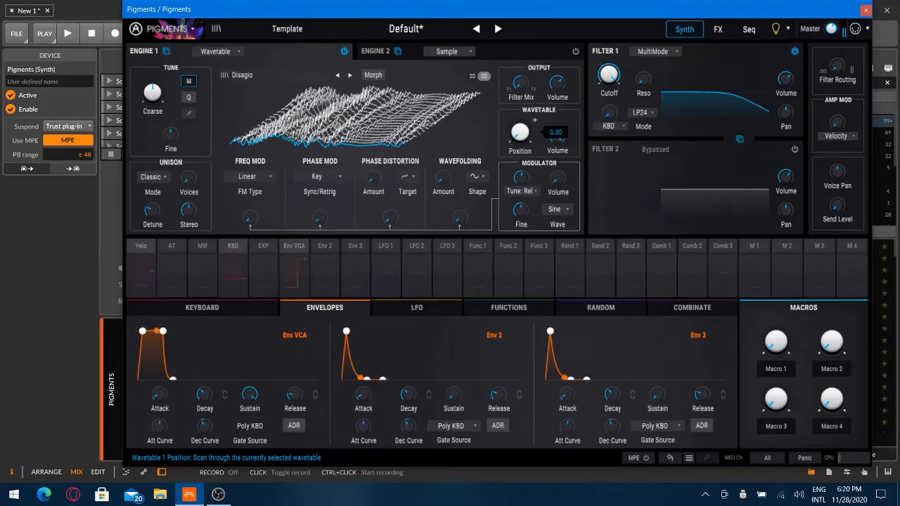
mouse_move(521, 135)
left_mouse_down()
mouse_move(521, 65)
mouse_move(519, 139)
left_mouse_up()
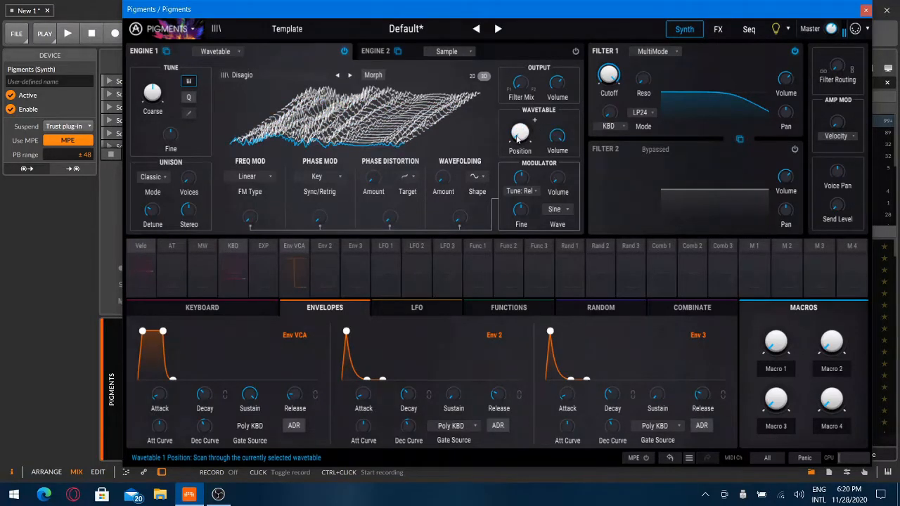
mouse_move(518, 139)
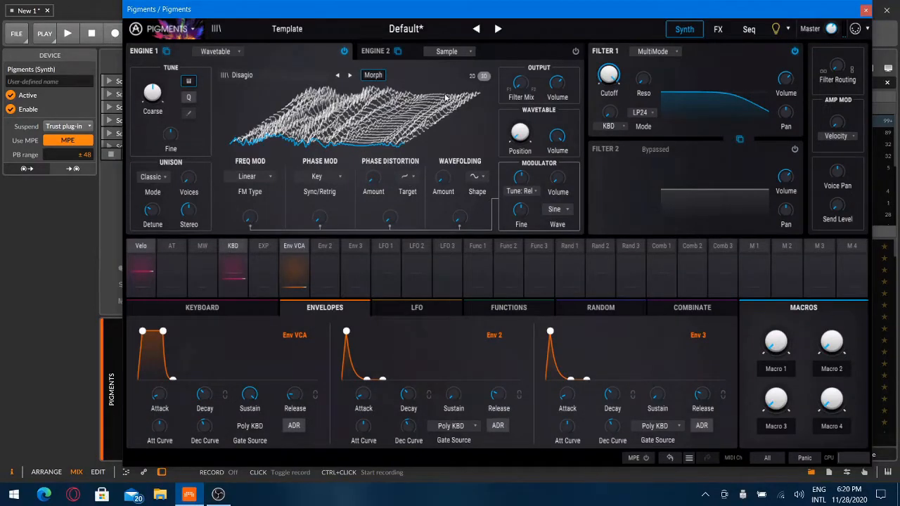
left_click(473, 76)
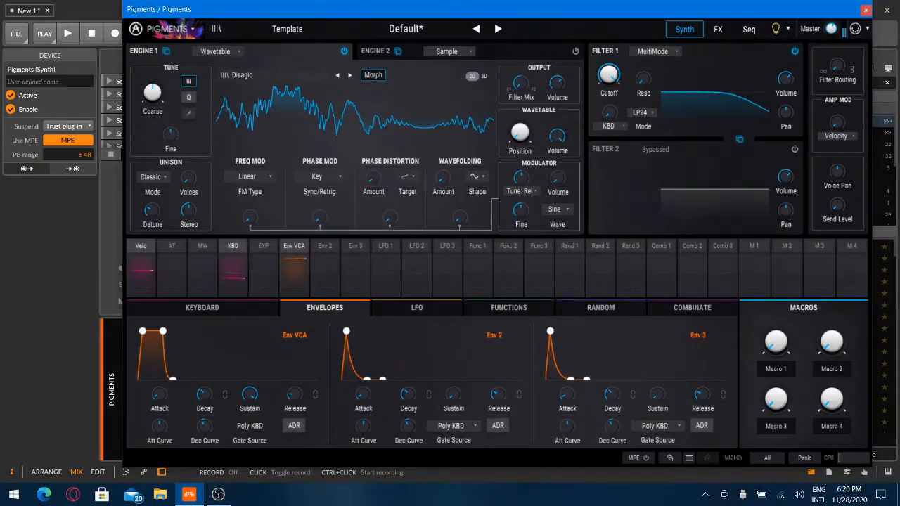
mouse_move(512, 136)
left_mouse_down()
mouse_move(512, 43)
mouse_move(512, 118)
mouse_move(521, 129)
left_mouse_up()
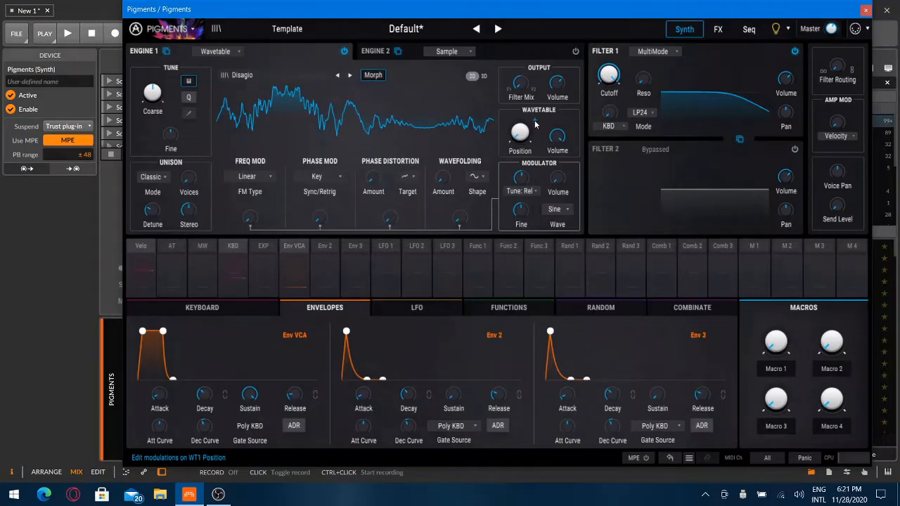
- Modulate the wavetable Position with LFO 1 at an amount of 0.20, and raise the base Position to about halfway
left_click(535, 124)
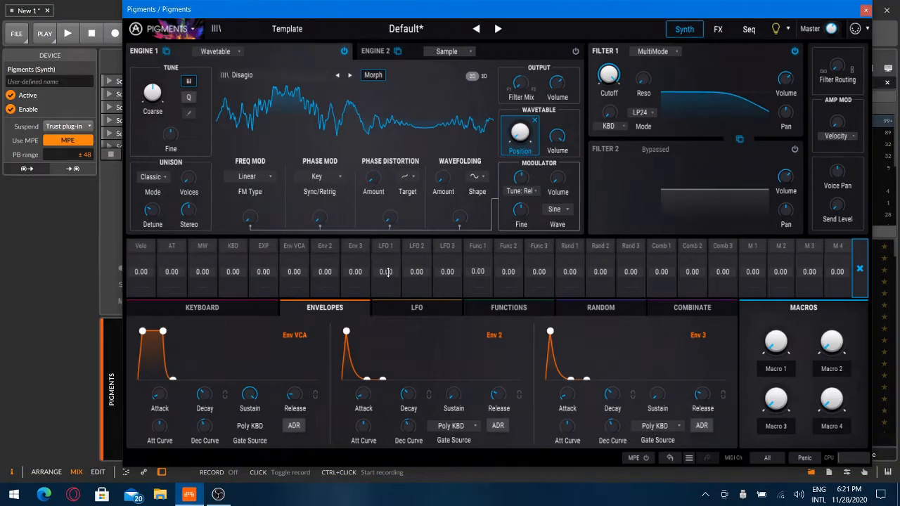
left_click_drag(386, 272, 386, 244)
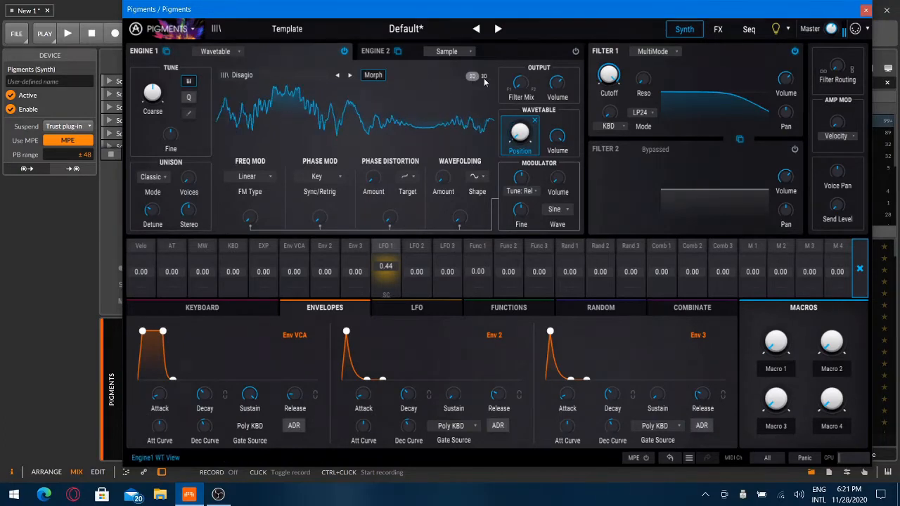
mouse_move(521, 132)
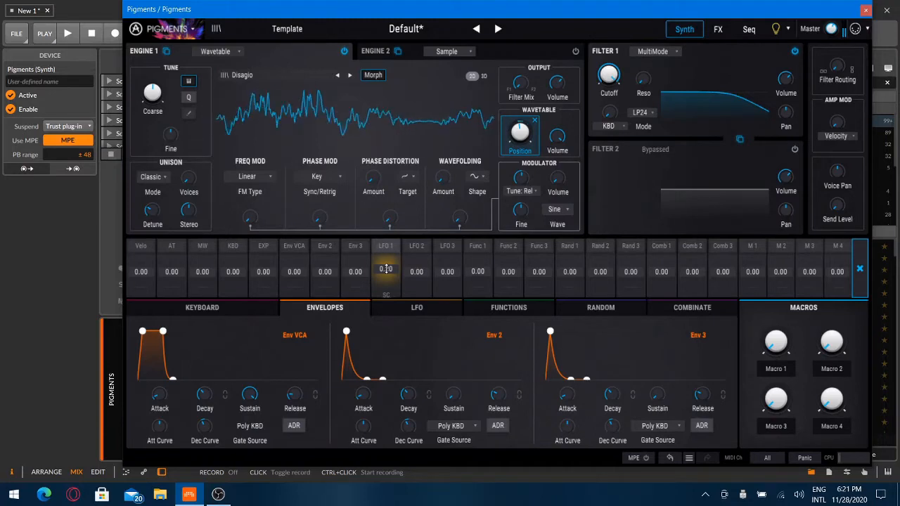
left_click(534, 121)
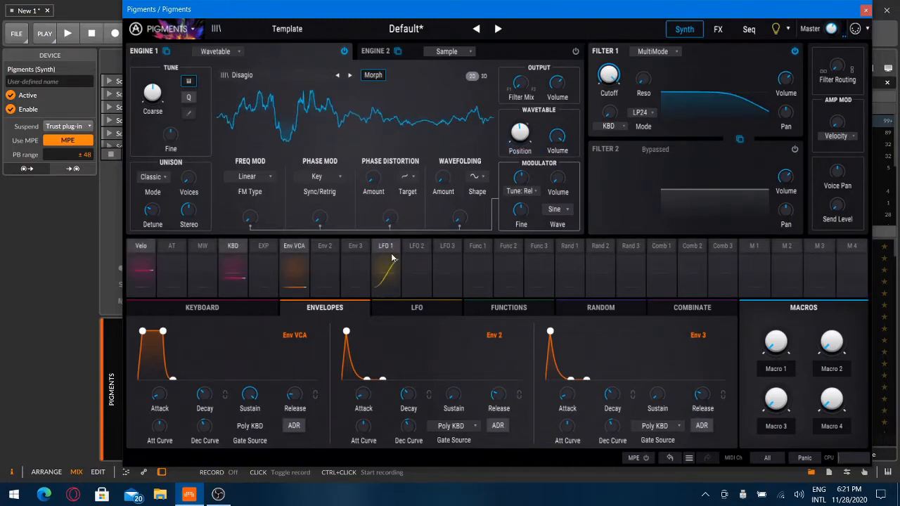
- Adjust LFO 1's modulation range on the wavetable Position from its routing view, and display the LFO settings
left_click(518, 122)
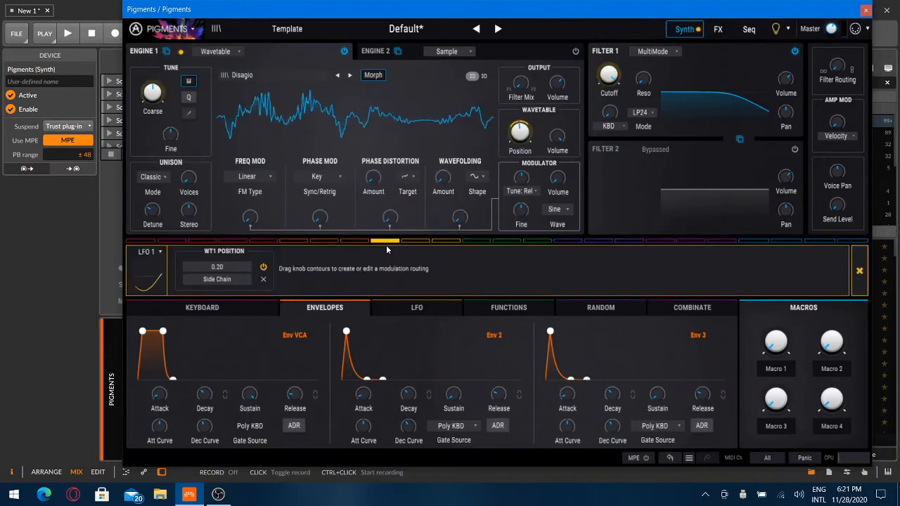
left_click_drag(518, 122, 518, 125)
left_click(858, 268)
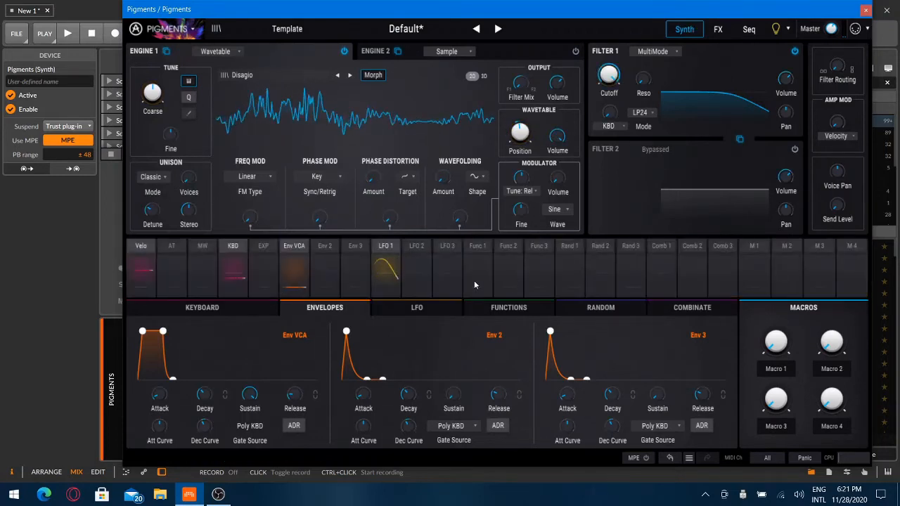
left_click(380, 288)
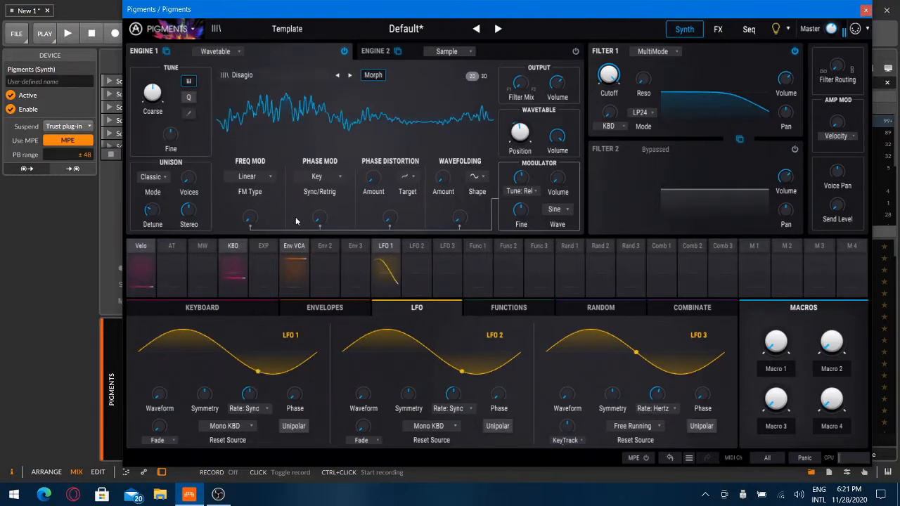
- Browse the Processed, Synthesizers and Transform wavetables, auditioning B-Wave and Camel 12, and load Complex Wavefold 2 into Engine 1
left_click(303, 76)
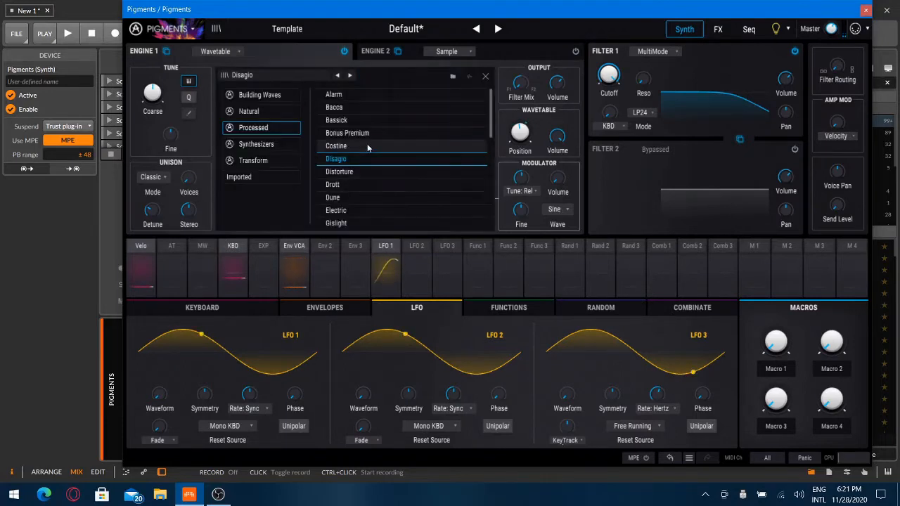
scroll(347, 126, "down", 6)
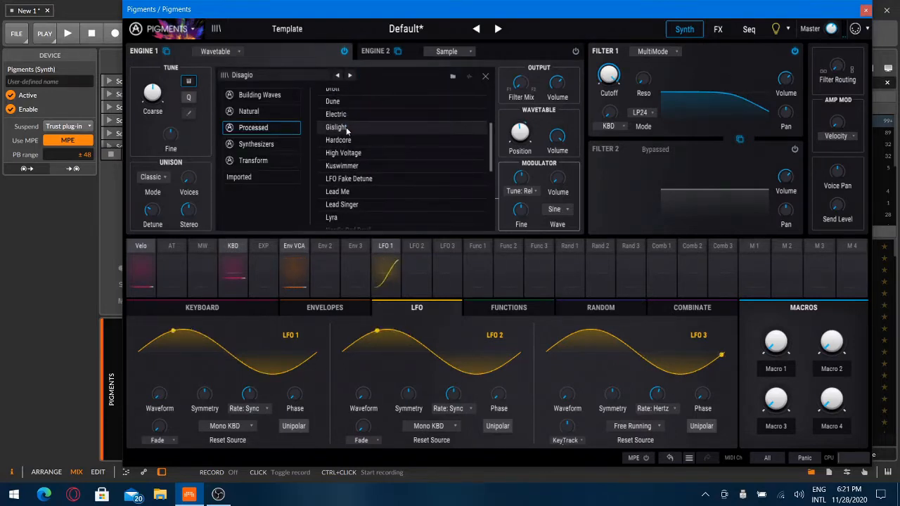
left_click(256, 144)
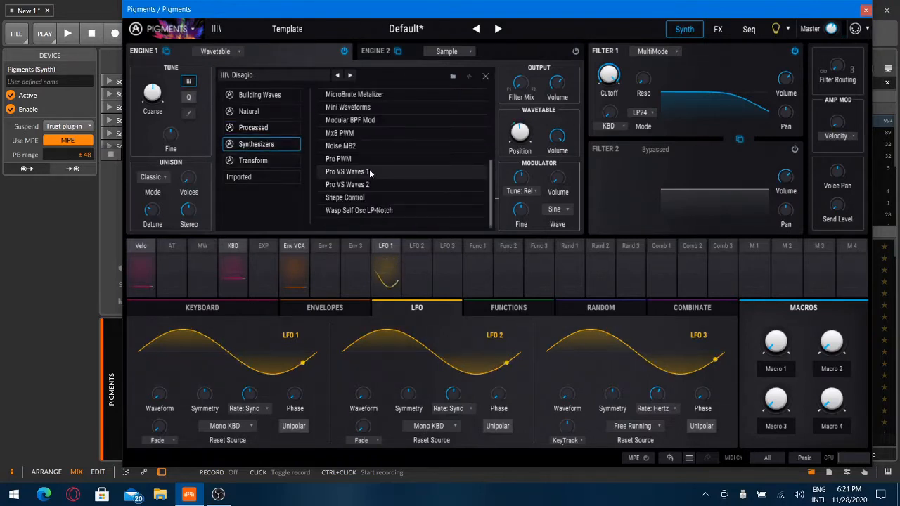
left_click(253, 160)
scroll(351, 134, "up", 5)
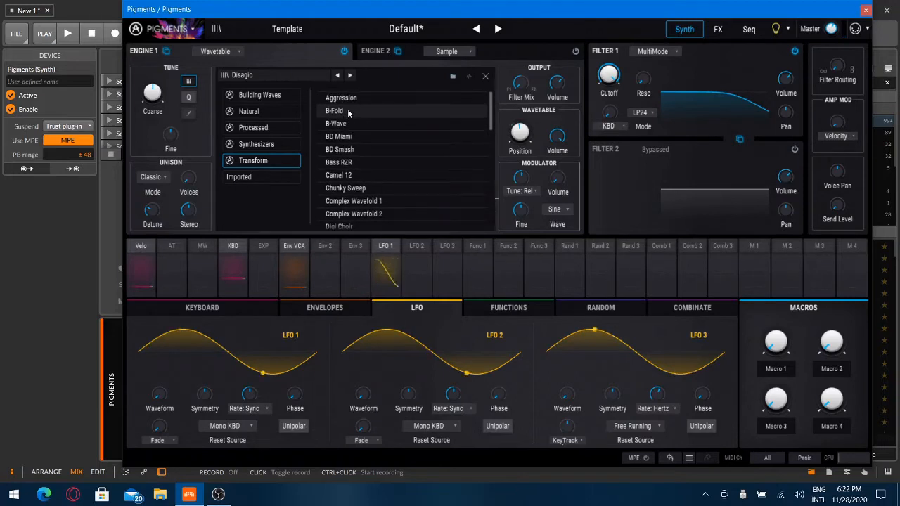
left_click(348, 123)
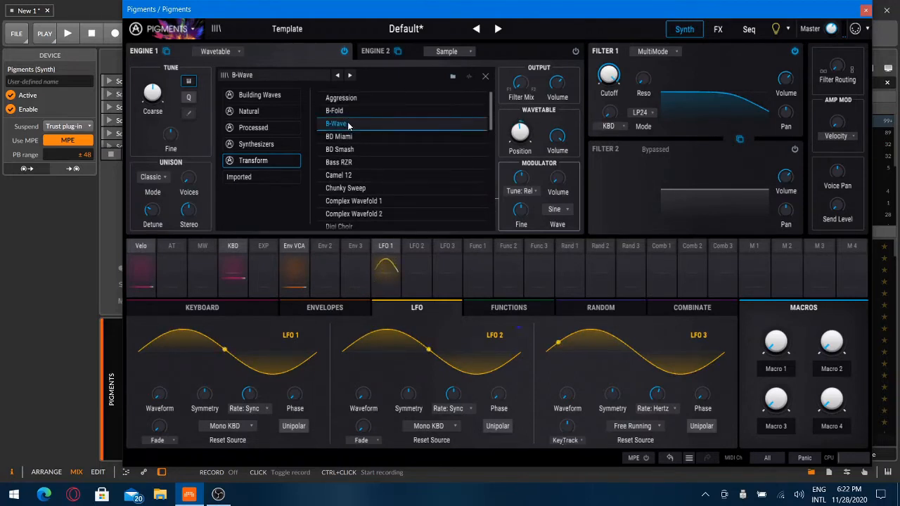
left_click(372, 175)
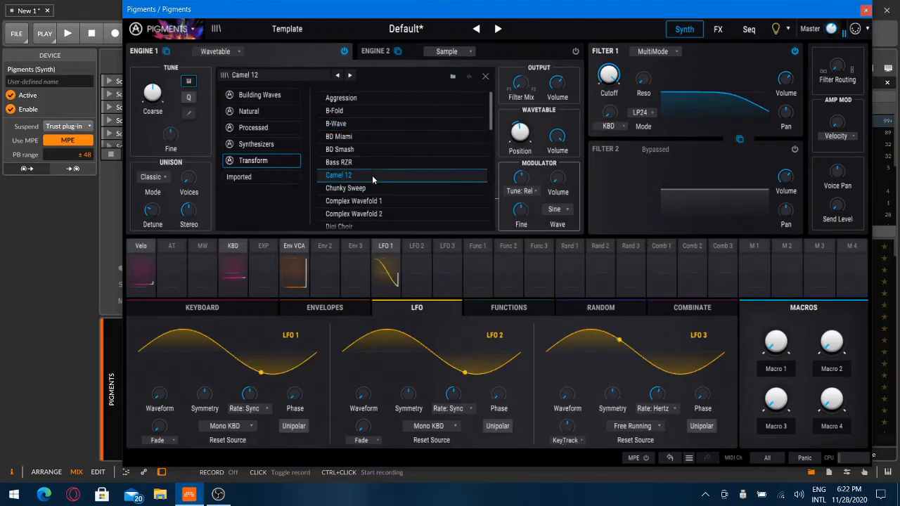
left_click(367, 215)
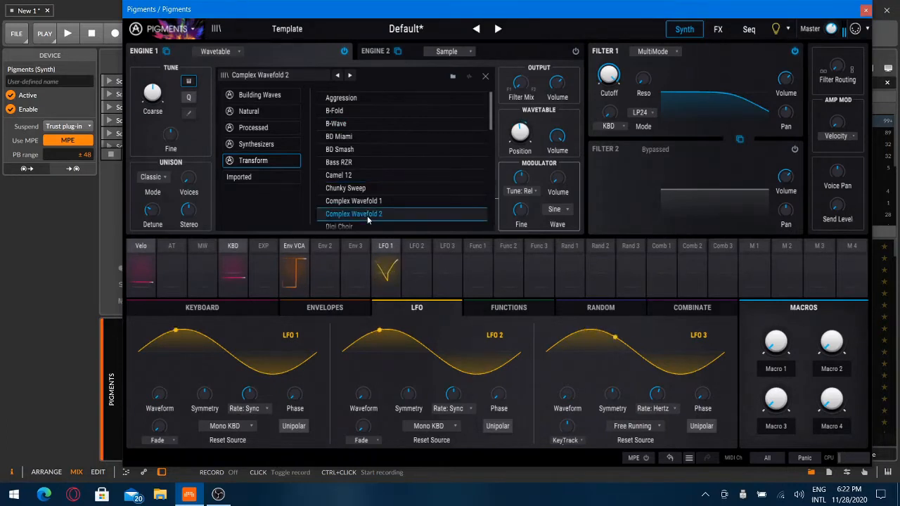
left_click(485, 77)
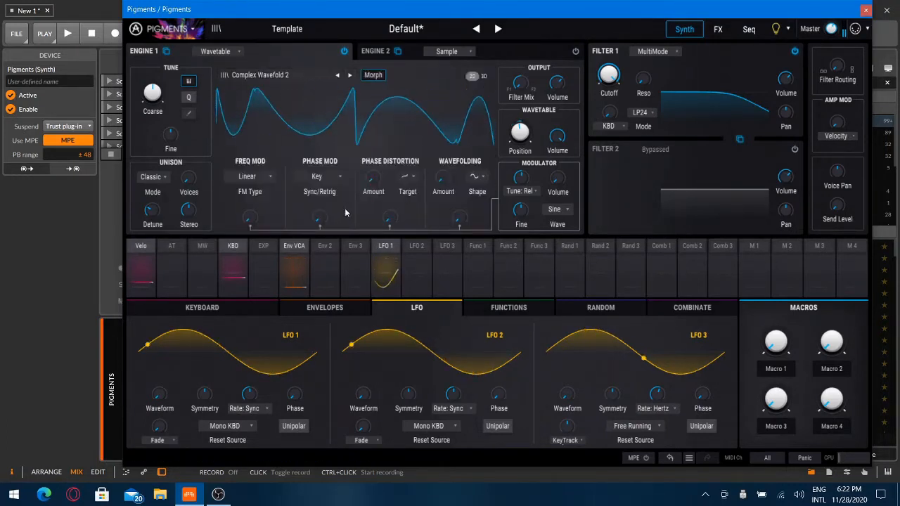
- Reset the patch by reloading the Default preset
mouse_move(248, 395)
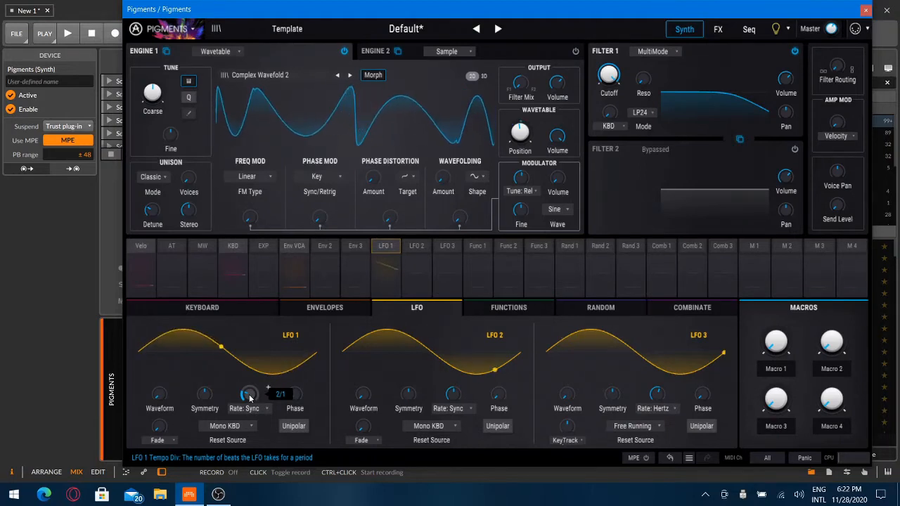
left_click(409, 30)
left_click(407, 78)
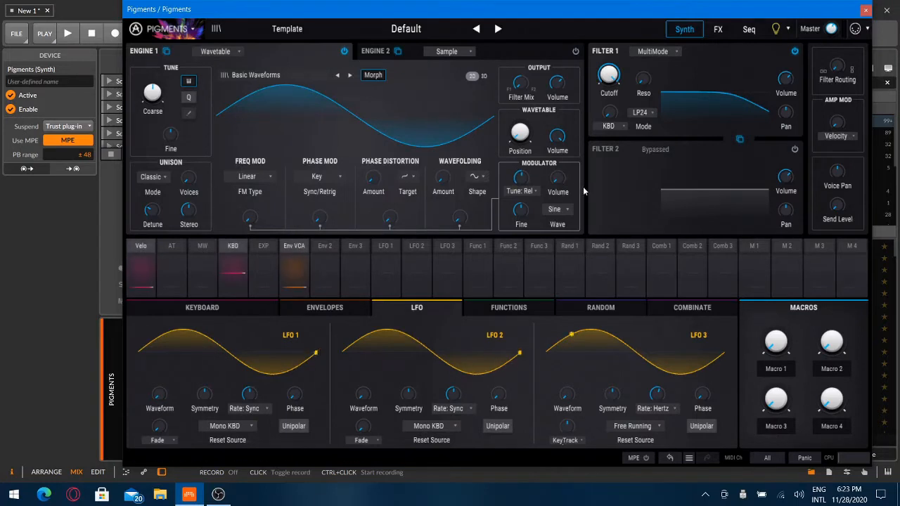
- Try frequency modulation with the Linear and Exponential FM types, then return the amount to zero and the type to Linear
mouse_move(247, 221)
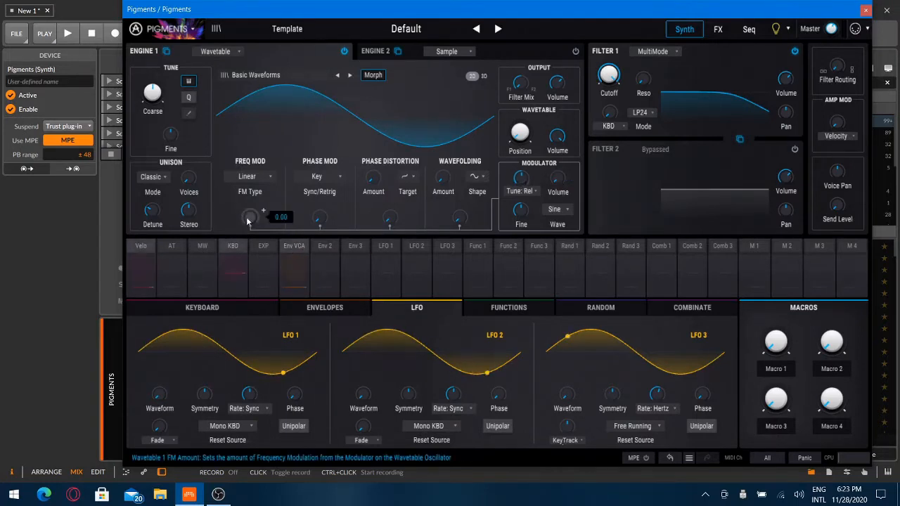
left_click_drag(247, 221, 251, 196)
left_click(255, 177)
left_click(260, 214)
left_click_drag(250, 216, 252, 223)
left_click(247, 176)
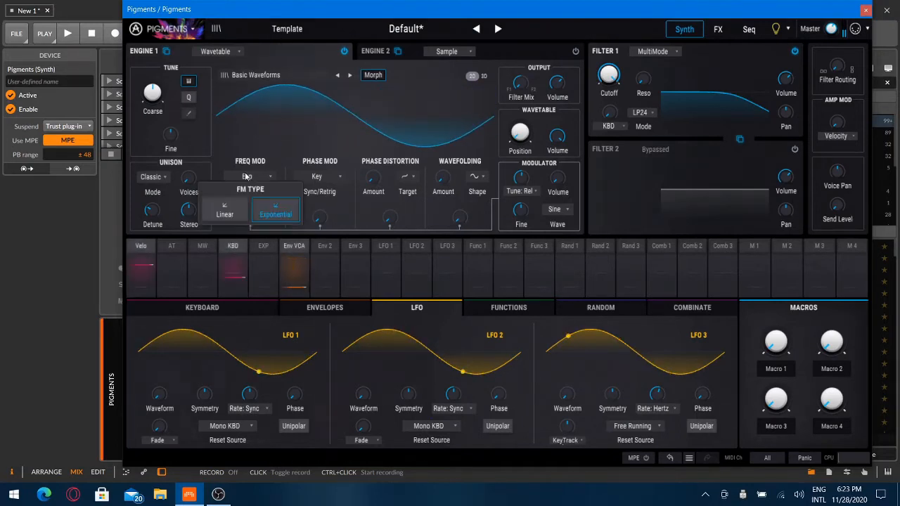
left_click(225, 210)
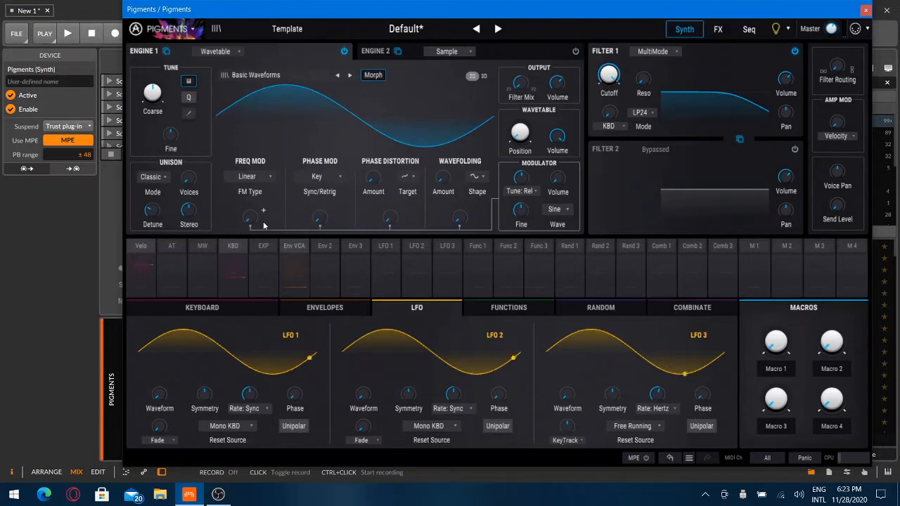
- Try phase modulation at an amount of 0.412 with a raised modulator tuning, and reset the phase modulation amount
mouse_move(326, 220)
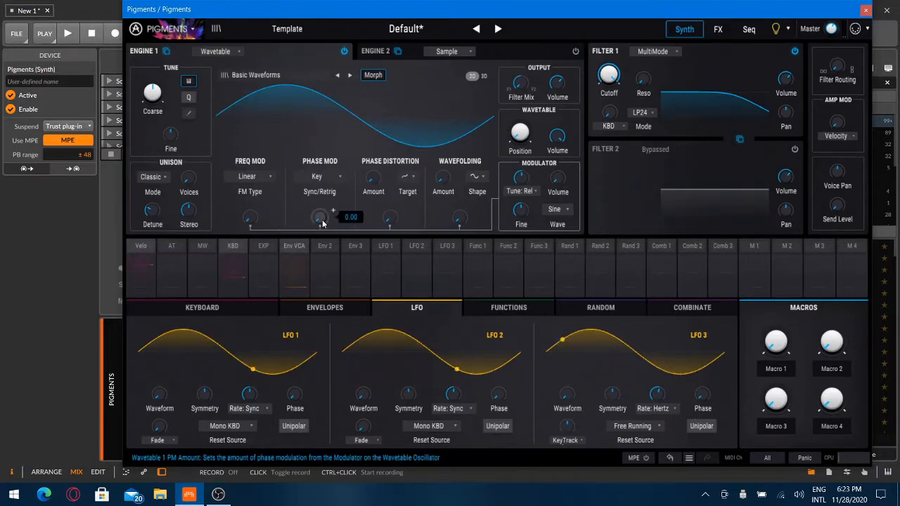
mouse_move(322, 220)
left_mouse_down()
mouse_move(322, 181)
mouse_move(322, 222)
left_mouse_up()
mouse_move(322, 222)
left_mouse_down()
mouse_move(322, 189)
mouse_move(328, 227)
mouse_move(329, 216)
left_mouse_up()
left_click_drag(520, 178, 520, 163)
mouse_move(521, 181)
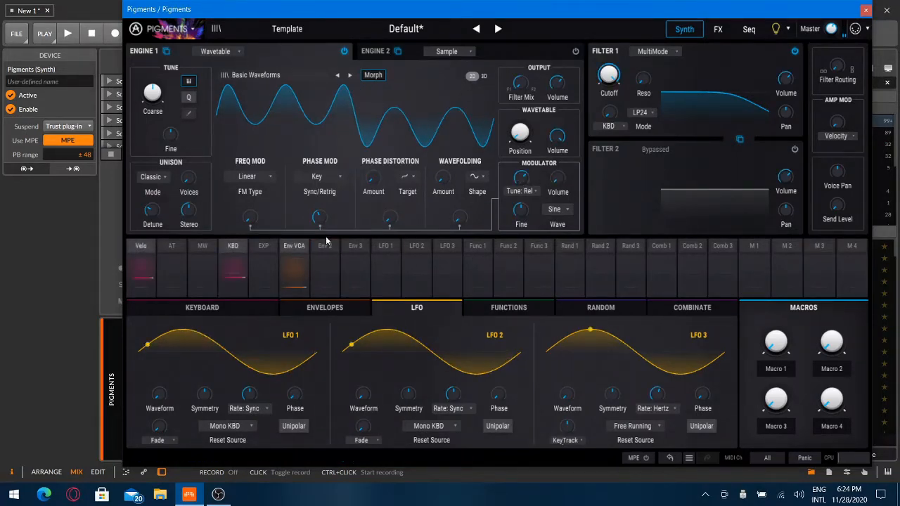
mouse_move(318, 222)
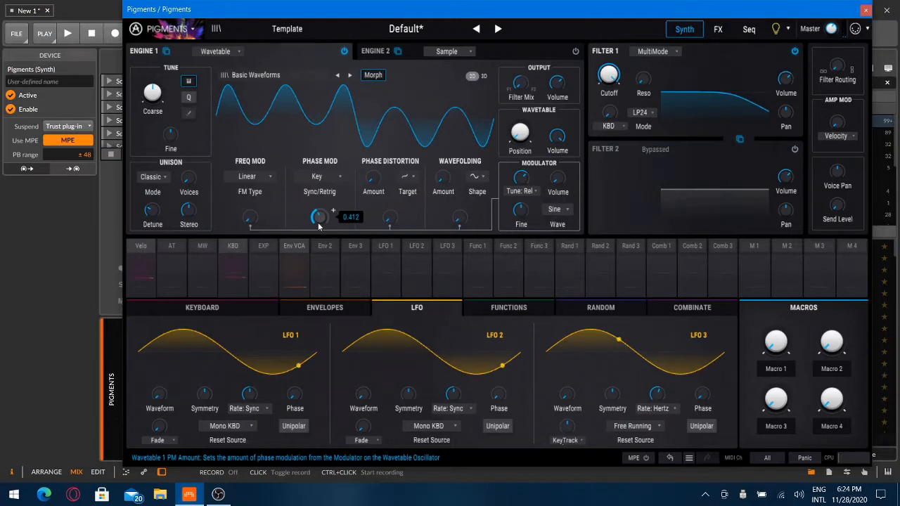
double_click(318, 218)
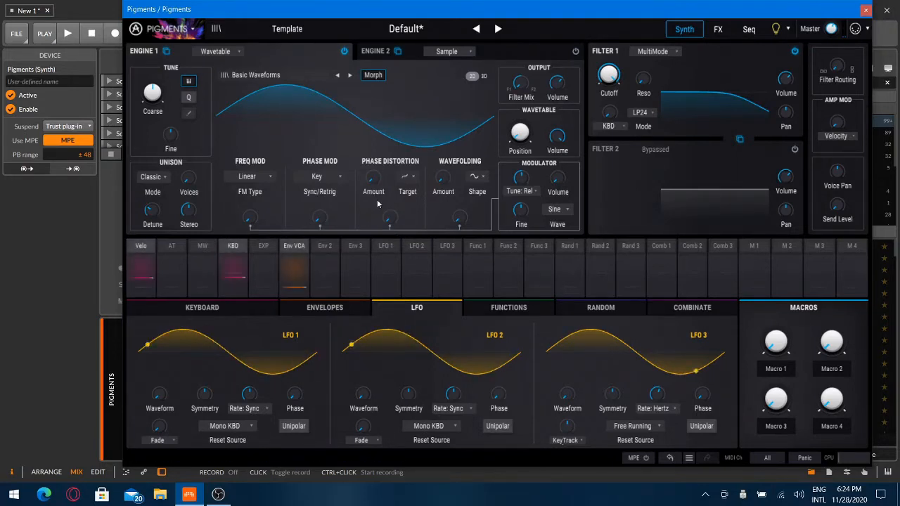
- Sweep the phase distortion amount with the Skew target, and repeat the sweep with the Round target
mouse_move(373, 185)
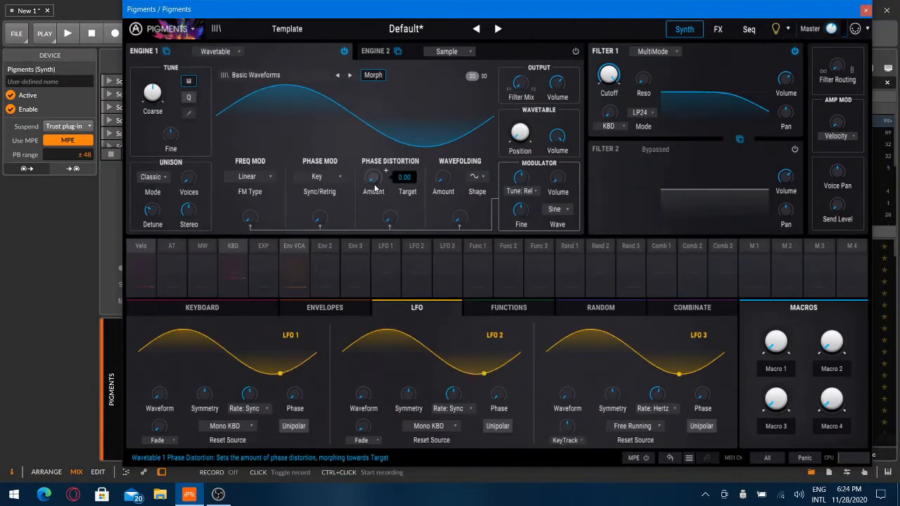
mouse_move(376, 188)
left_mouse_down()
mouse_move(376, 159)
mouse_move(376, 188)
left_mouse_up()
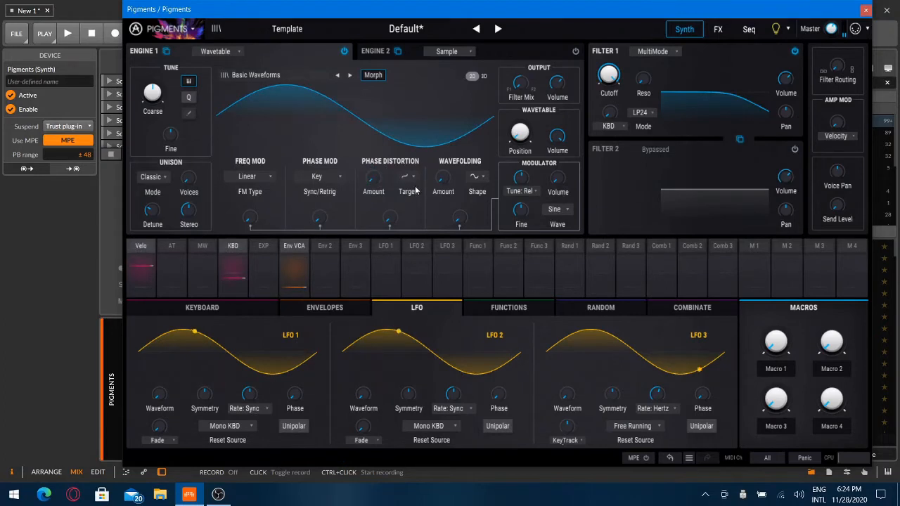
left_click(407, 179)
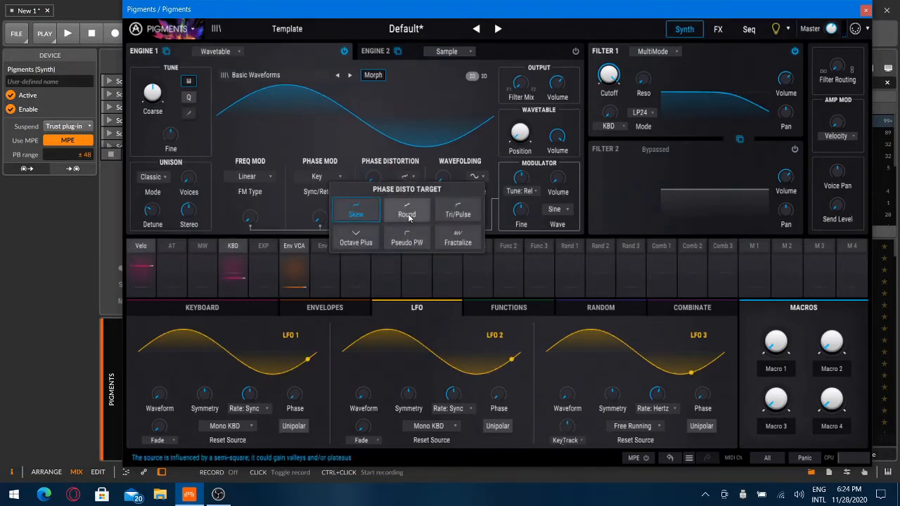
left_click(407, 215)
mouse_move(377, 187)
left_mouse_down()
mouse_move(386, 171)
mouse_move(377, 187)
mouse_move(385, 171)
mouse_move(377, 185)
mouse_move(376, 159)
mouse_move(376, 182)
left_mouse_up()
left_click(409, 180)
left_click(420, 211)
- Try the Octave Plus and Pseudo PW phase distortion targets, sweeping the distortion amount and returning it to zero
left_click(409, 181)
left_click(359, 243)
left_click(408, 177)
left_click(408, 231)
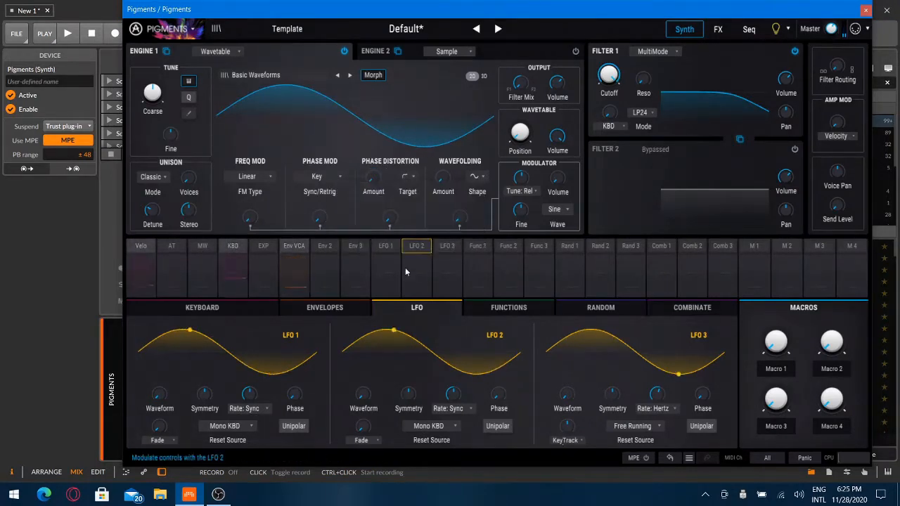
mouse_move(373, 182)
left_mouse_down()
mouse_move(372, 193)
mouse_move(386, 171)
left_mouse_up()
- Try the Fractalize phase distortion target and return the target to Skew
left_click(410, 180)
left_click(457, 237)
left_click(404, 178)
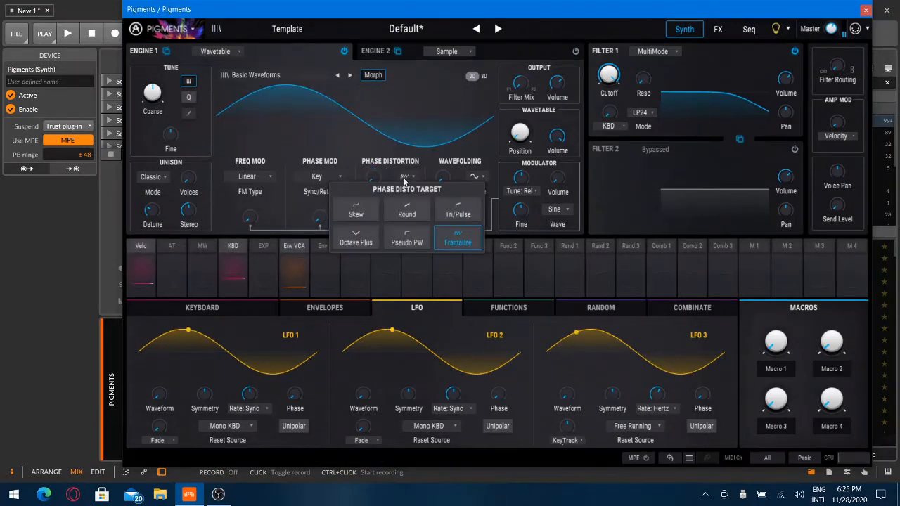
left_click(351, 217)
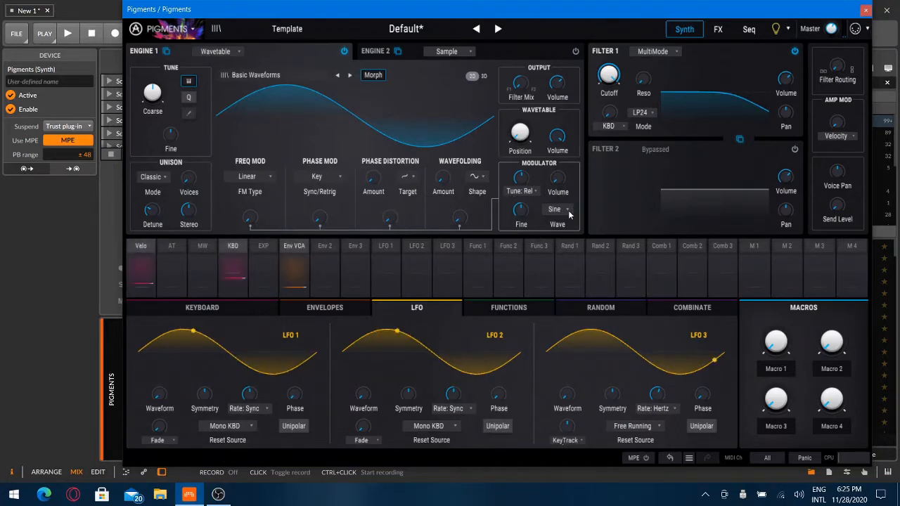
- Sweep the Skew phase distortion amount by hand, then return it to zero and raise the phase distortion's modulator depth to maximum
mouse_move(388, 223)
mouse_move(372, 177)
left_mouse_down()
mouse_move(373, 158)
mouse_move(386, 171)
mouse_move(373, 181)
left_mouse_up()
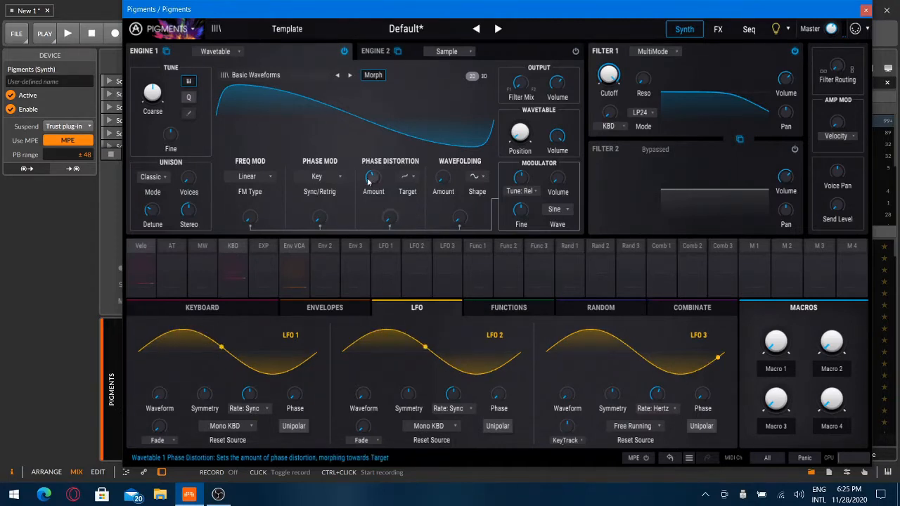
left_click_drag(369, 177, 389, 176)
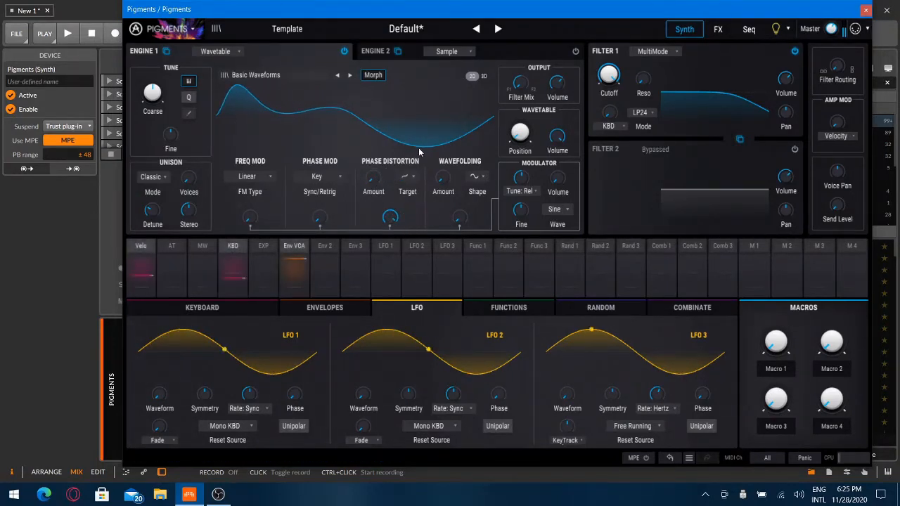
- Set the phase distortion target to Fractalize, audition its amount together with the modulator depth, and return both to zero
left_click(408, 177)
left_click(450, 238)
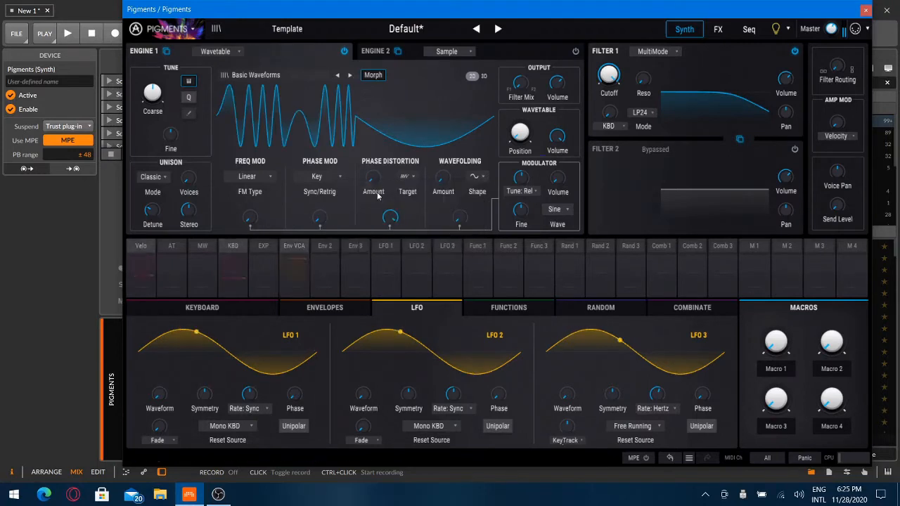
mouse_move(373, 178)
left_mouse_down()
mouse_move(386, 171)
mouse_move(373, 181)
left_mouse_up()
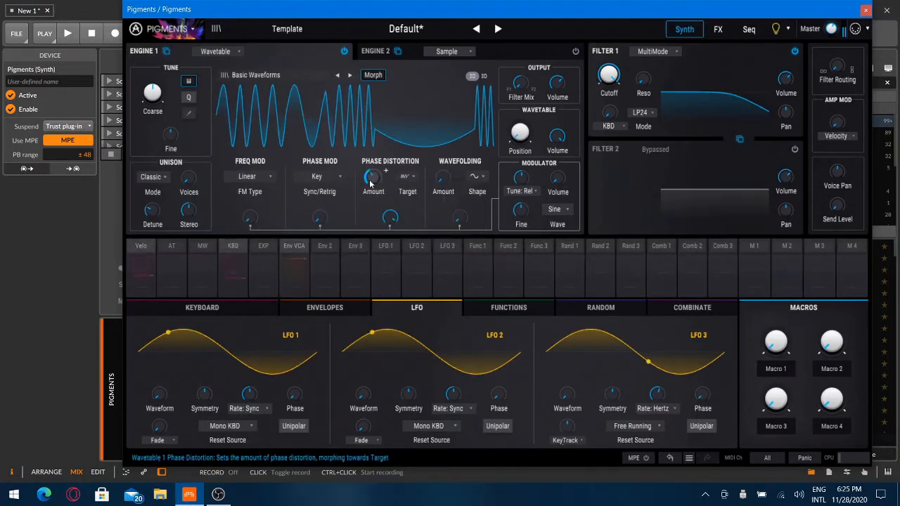
mouse_move(390, 214)
left_mouse_down()
mouse_move(389, 243)
mouse_move(390, 201)
mouse_move(390, 254)
mouse_move(390, 204)
mouse_move(390, 215)
left_mouse_up()
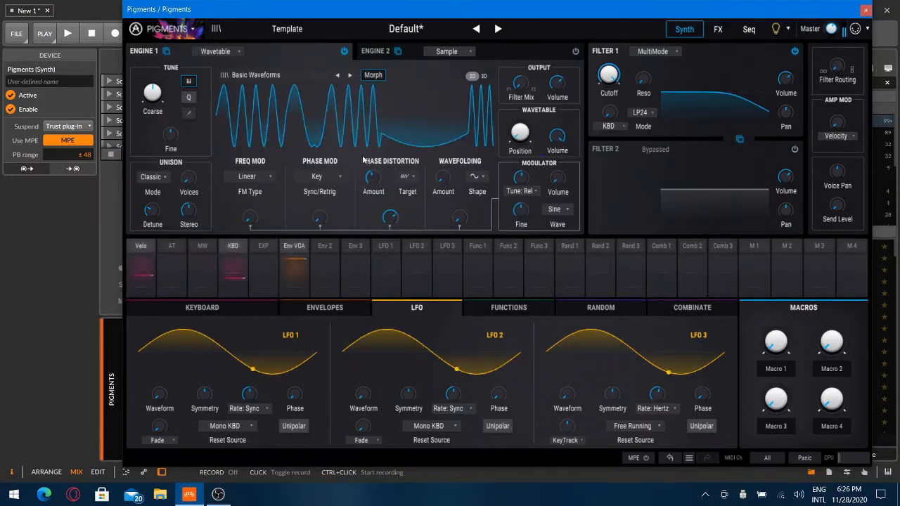
left_click_drag(373, 179, 390, 269)
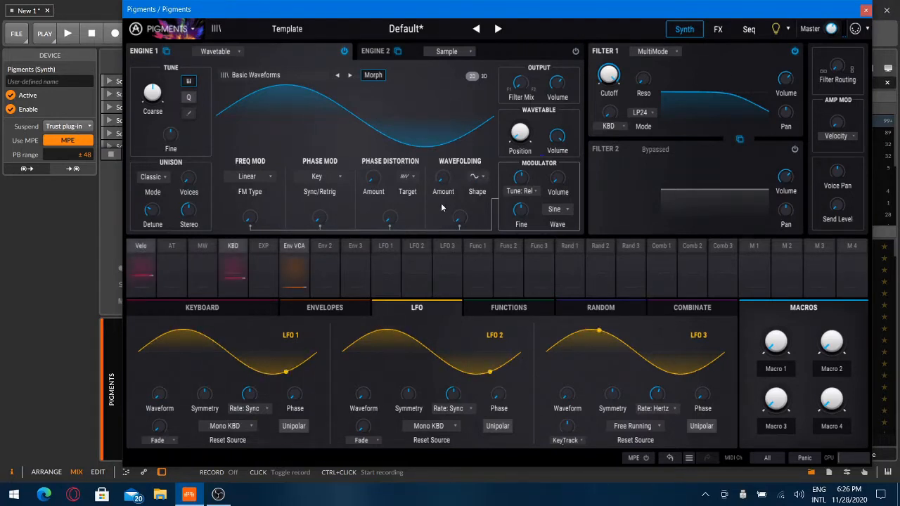
- Raise the wavefolding amount with the sine fold shape to audition it, and return the amount to zero
left_click_drag(446, 190, 464, 199)
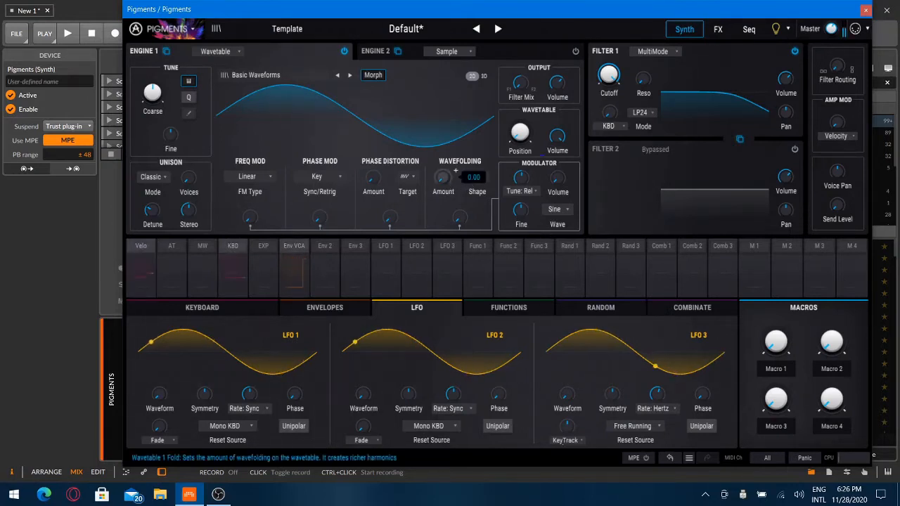
left_click_drag(442, 177, 443, 160)
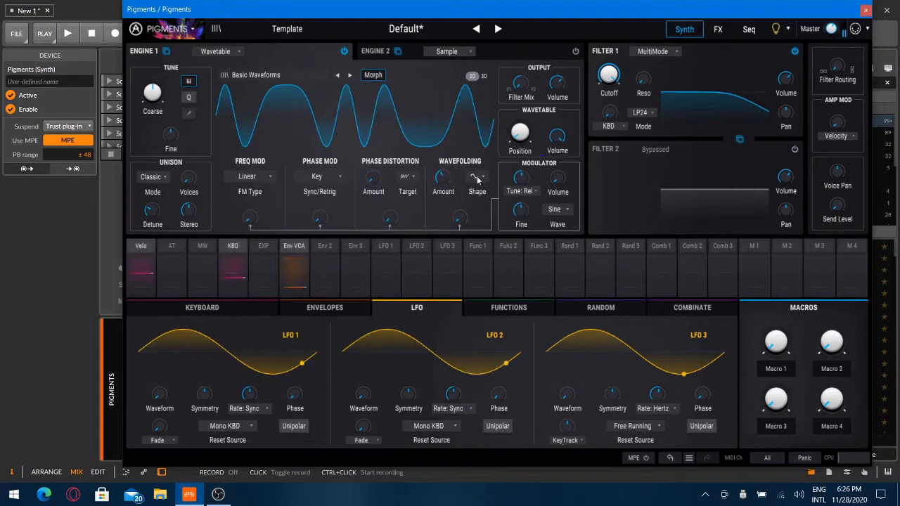
left_click(477, 178)
left_click_drag(443, 180, 443, 214)
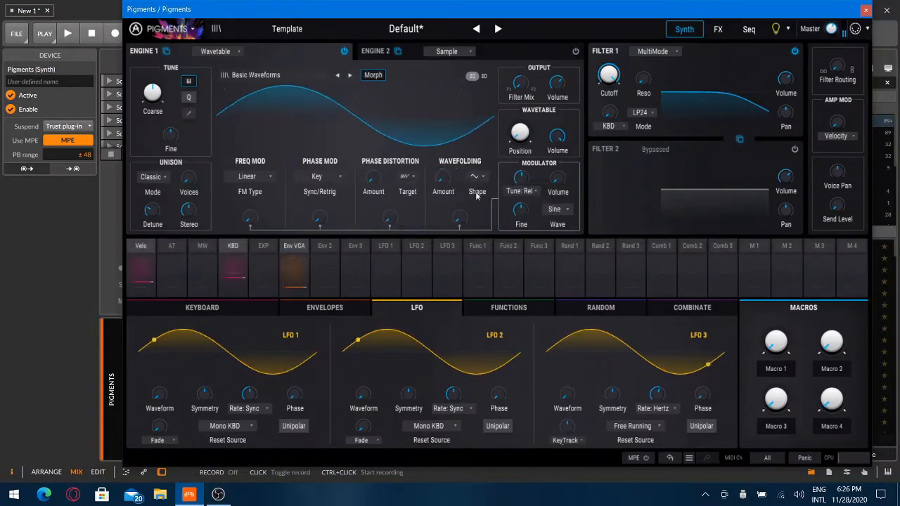
- Try a different wavefolding shape while sweeping the fold amount, and restore the sine shape with no folding
left_click(483, 184)
left_click(524, 213)
left_click_drag(443, 180, 443, 200)
left_click(476, 182)
left_click(446, 209)
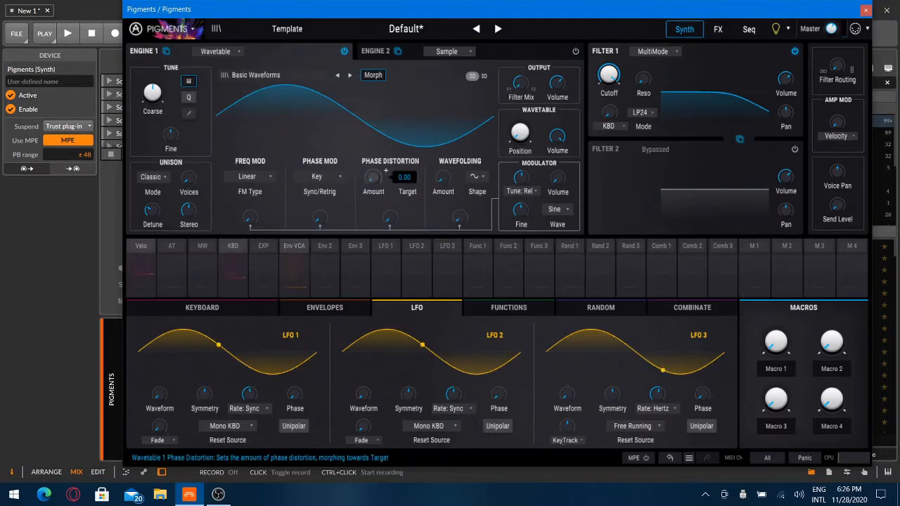
- Apply a small amount of Fractalize phase distortion and combine it with a wavefolding amount of 3.67
mouse_move(372, 179)
left_mouse_down()
mouse_move(372, 164)
mouse_move(373, 182)
left_mouse_up()
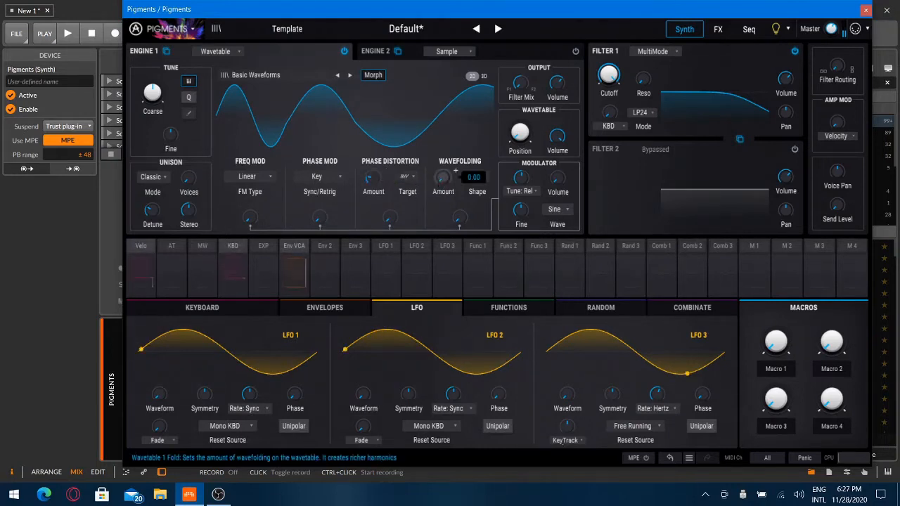
mouse_move(456, 171)
left_mouse_down()
mouse_move(455, 151)
mouse_move(455, 171)
mouse_move(443, 168)
mouse_move(443, 183)
left_mouse_up()
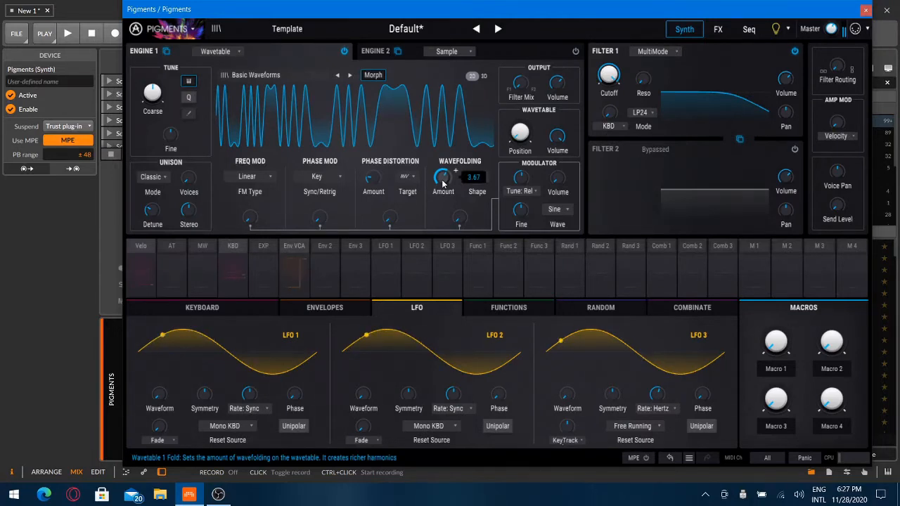
- Reduce Engine 1's wavefolding amount and switch the wavetable display to the 3D view
left_click_drag(443, 180, 443, 189)
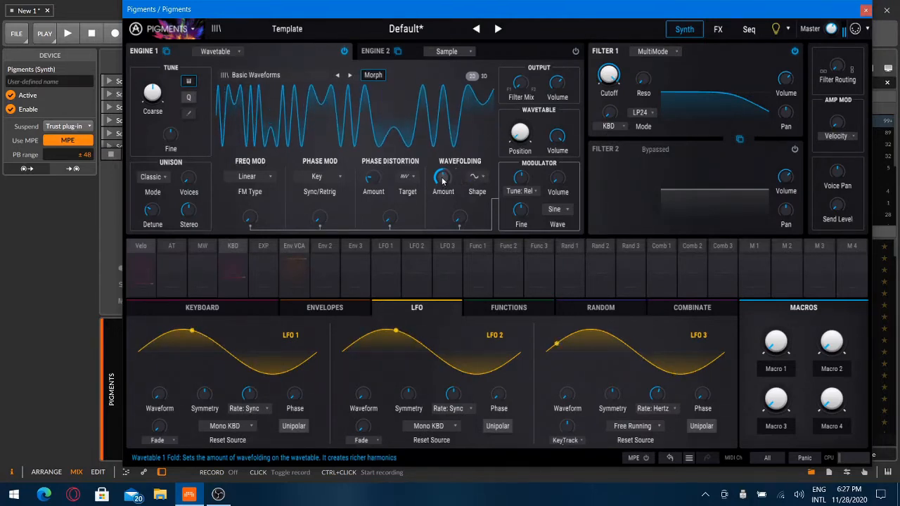
left_click(484, 77)
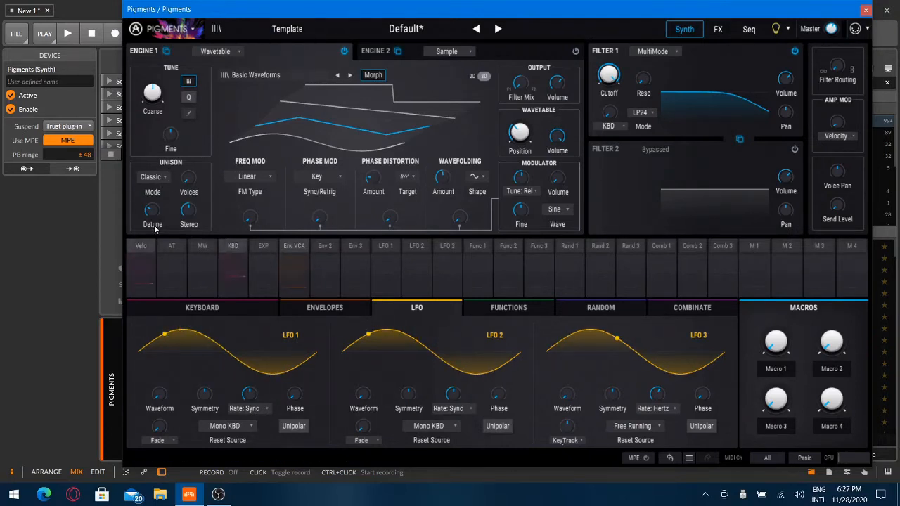
- Try Engine 1's Classic unison mode with 4 voices
left_click(153, 184)
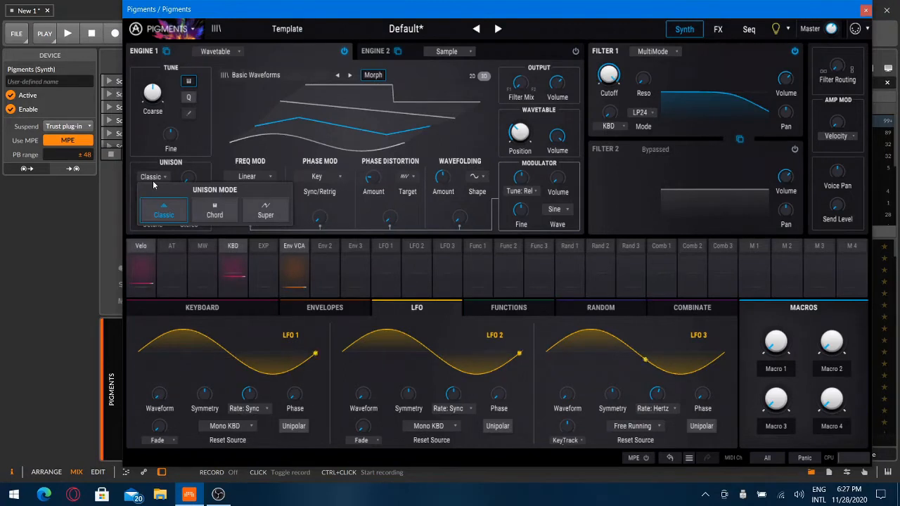
left_click(167, 212)
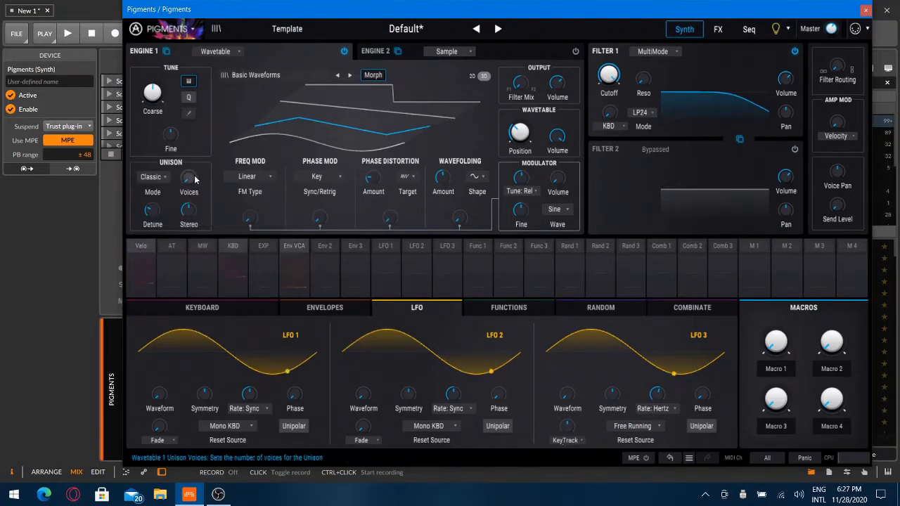
left_click_drag(187, 179, 187, 144)
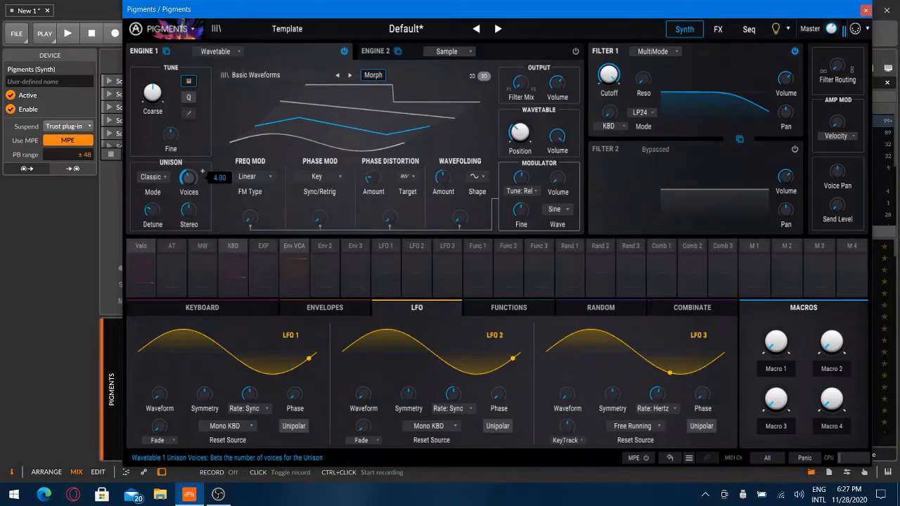
- Set Engine 1's unison mode to Super, raise its mix, and set the stereo spread to 78.8%
left_click(152, 176)
left_click(264, 213)
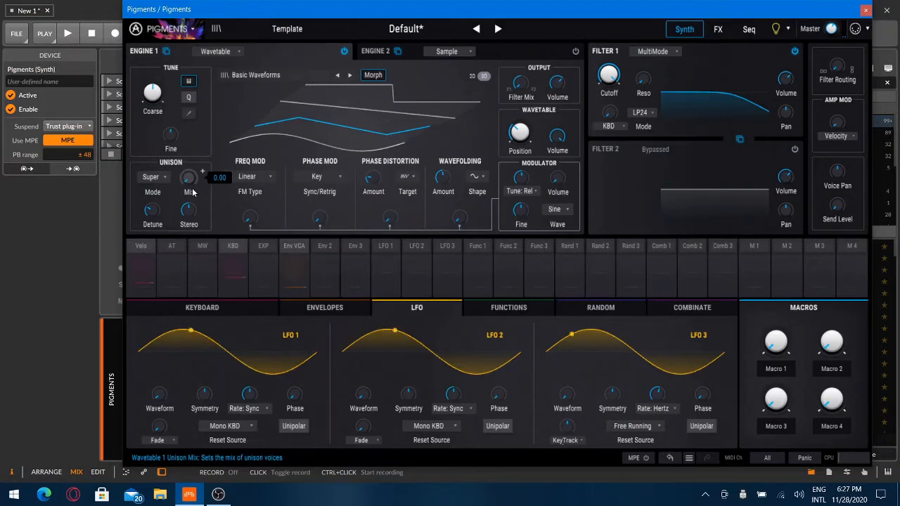
left_click_drag(193, 192, 192, 165)
left_click_drag(154, 217, 154, 216)
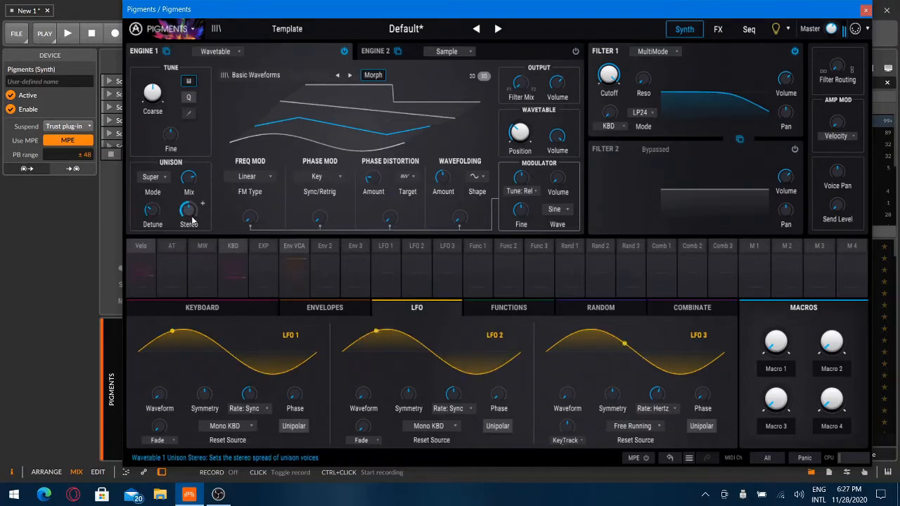
left_click_drag(192, 218, 192, 223)
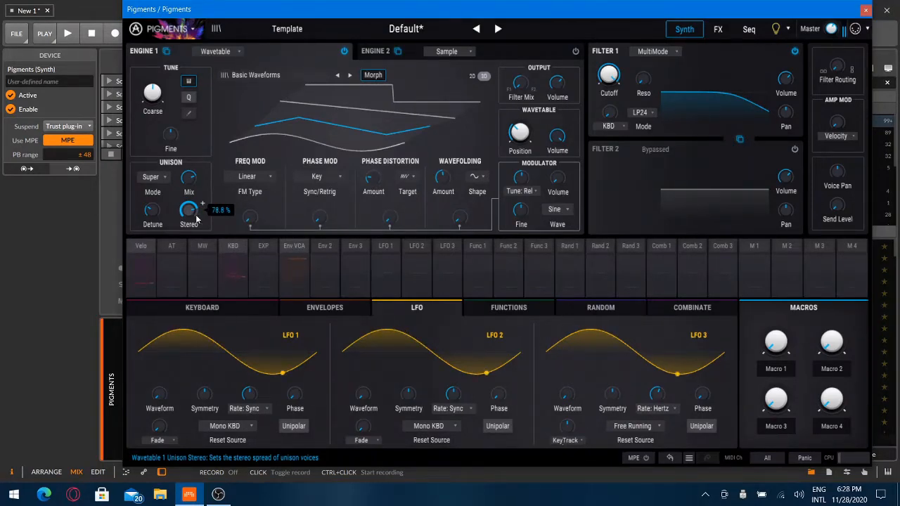
- Change the phase distortion target to Skew and raise the wavefolding amount on Engine 1
left_click_drag(443, 177, 443, 162)
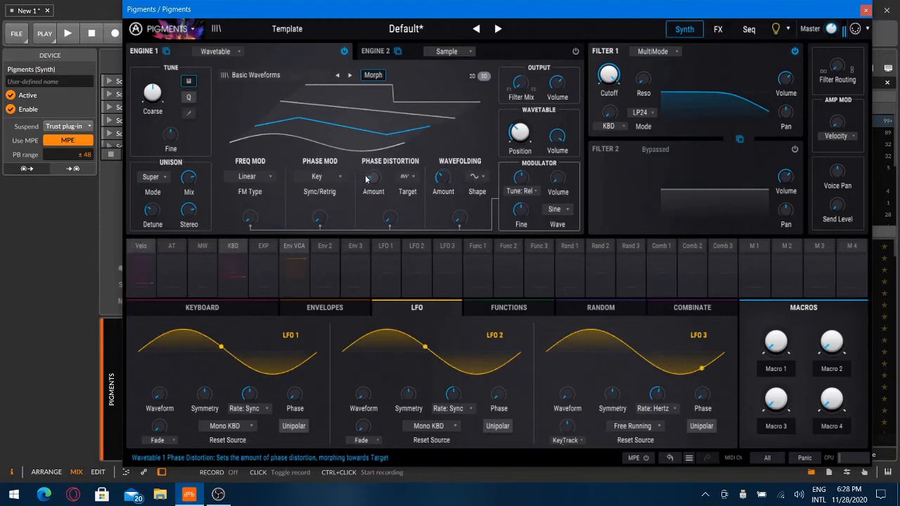
left_click(405, 179)
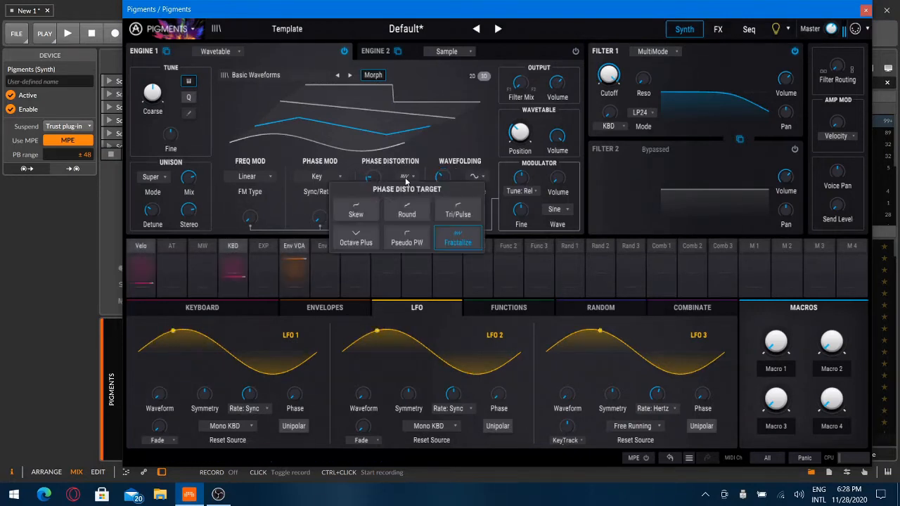
left_click(367, 205)
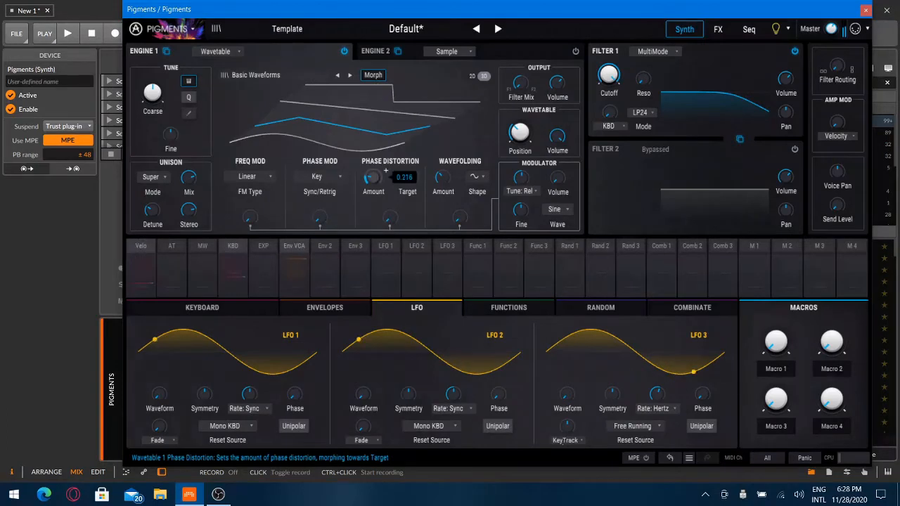
mouse_move(442, 177)
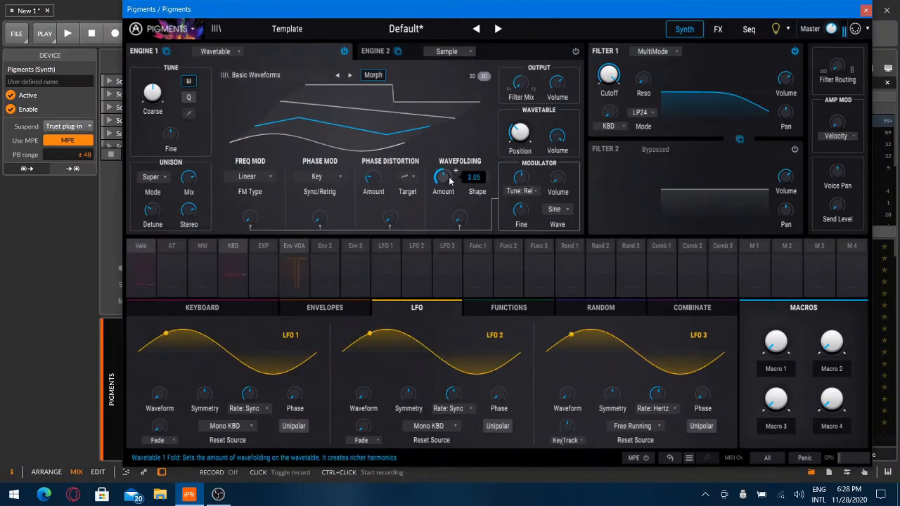
left_click_drag(450, 181, 450, 173)
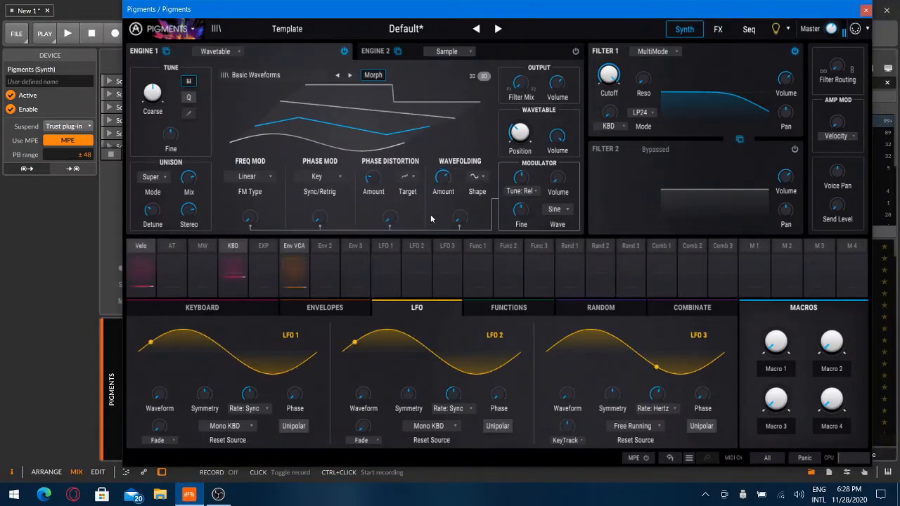
- Shape the Env VCA envelope with a longer attack, a release of 742 ms and a more rounded attack curve
left_click(292, 282)
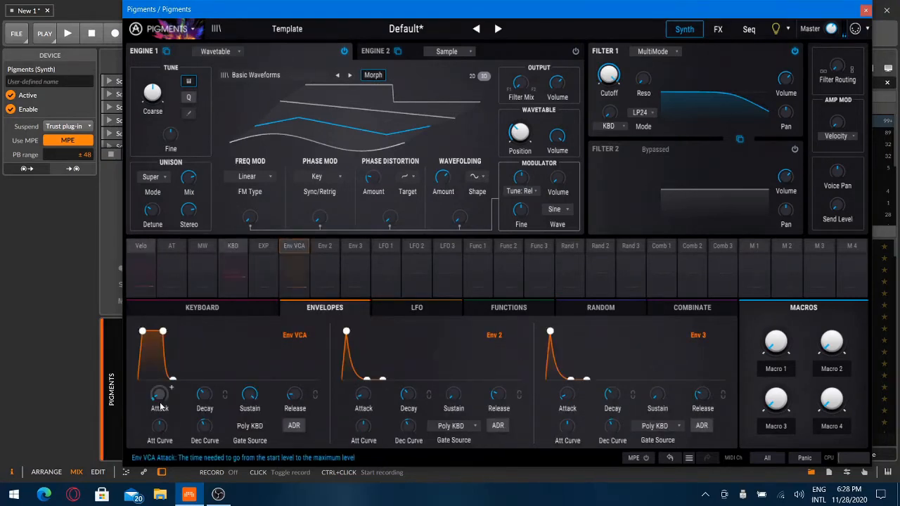
mouse_move(160, 403)
left_mouse_down()
mouse_move(160, 388)
mouse_move(159, 402)
left_mouse_up()
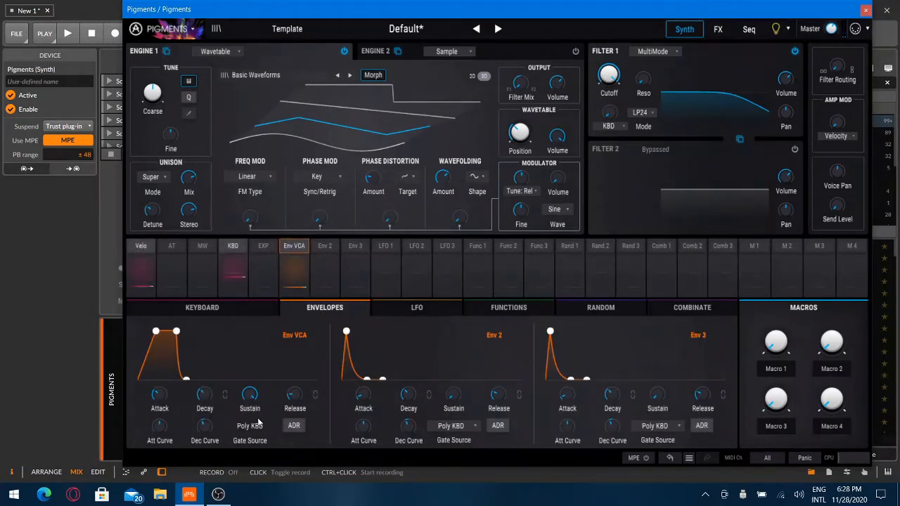
left_click_drag(294, 406, 294, 401)
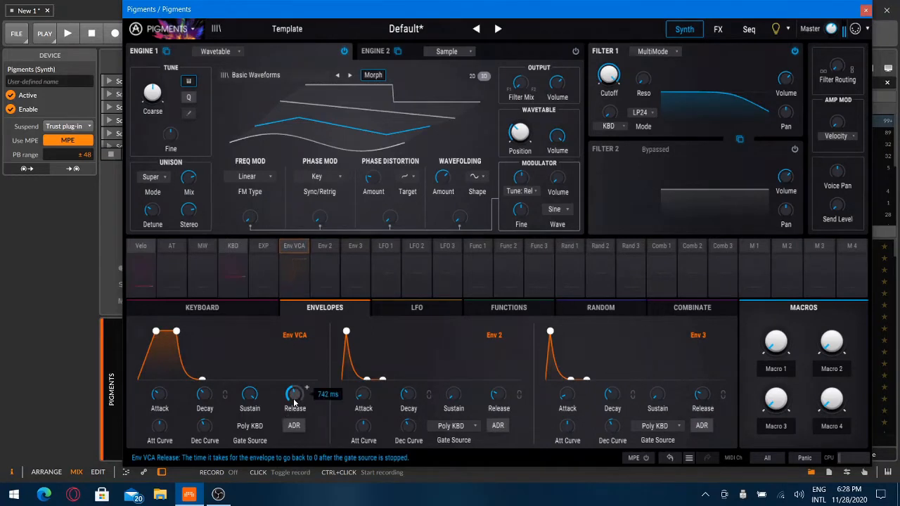
left_click_drag(160, 425, 161, 434)
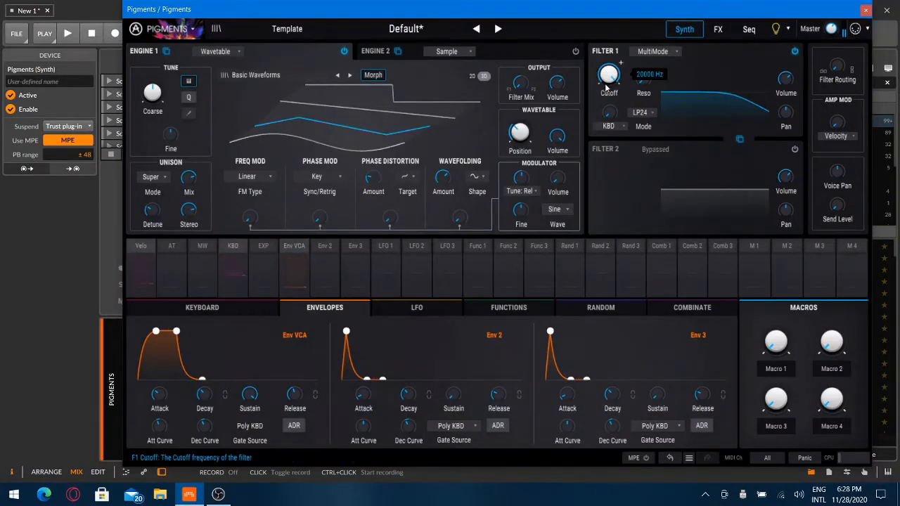
- Lower Filter 1's cutoff from fully open and add a little resonance
left_click_drag(609, 83, 609, 123)
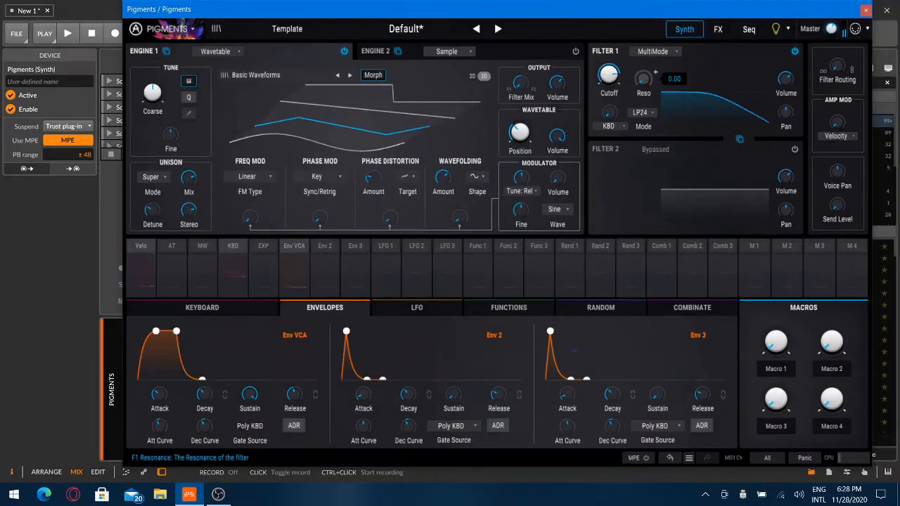
left_click_drag(644, 80, 645, 75)
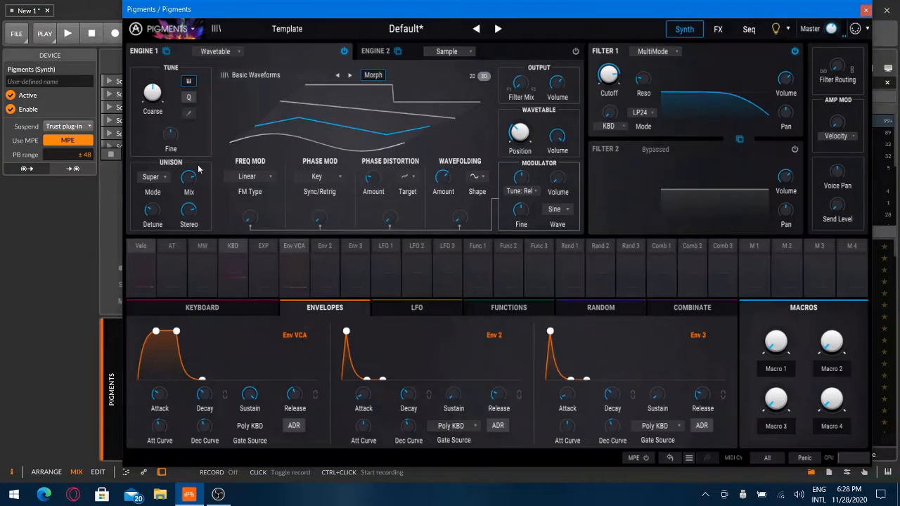
- Route LFO 1 to Engine 1's fine tuning at 0.07, with a faster rate and Poly KBD as the reset source
left_click(387, 277)
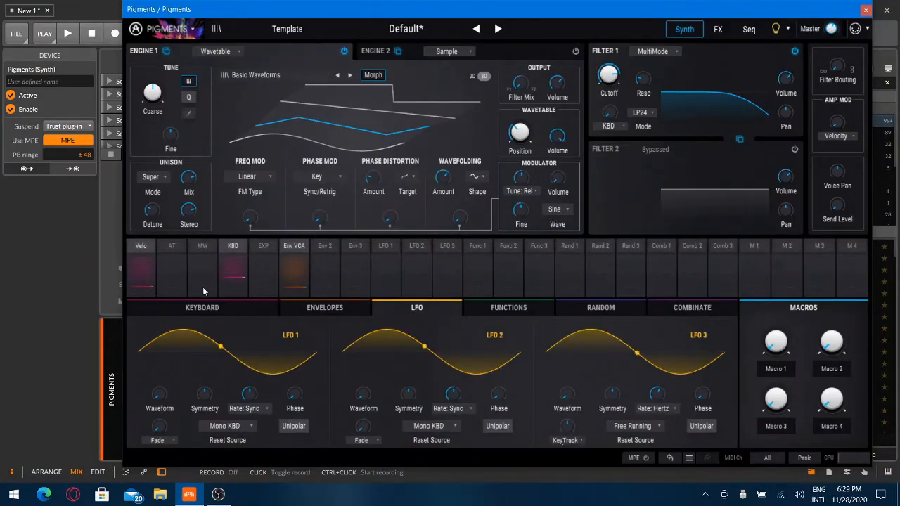
left_click(385, 246)
left_click_drag(172, 129, 173, 124)
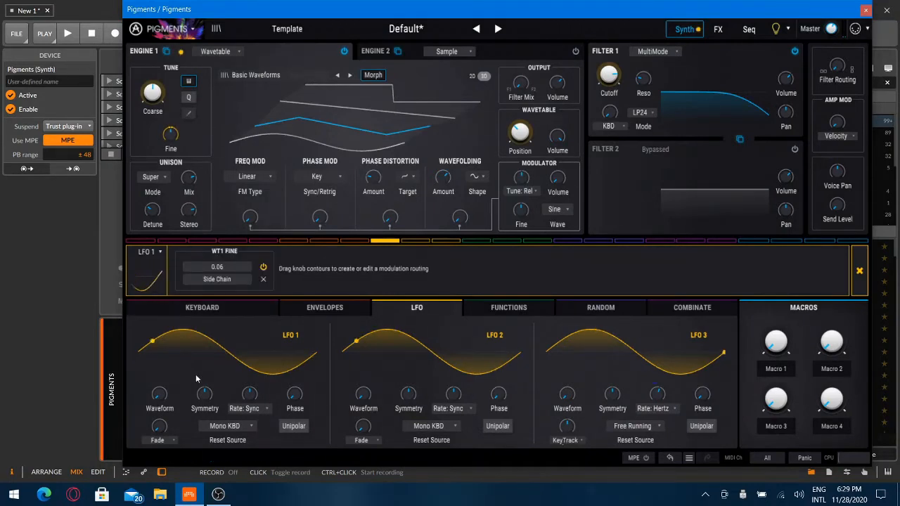
left_click_drag(252, 397, 251, 379)
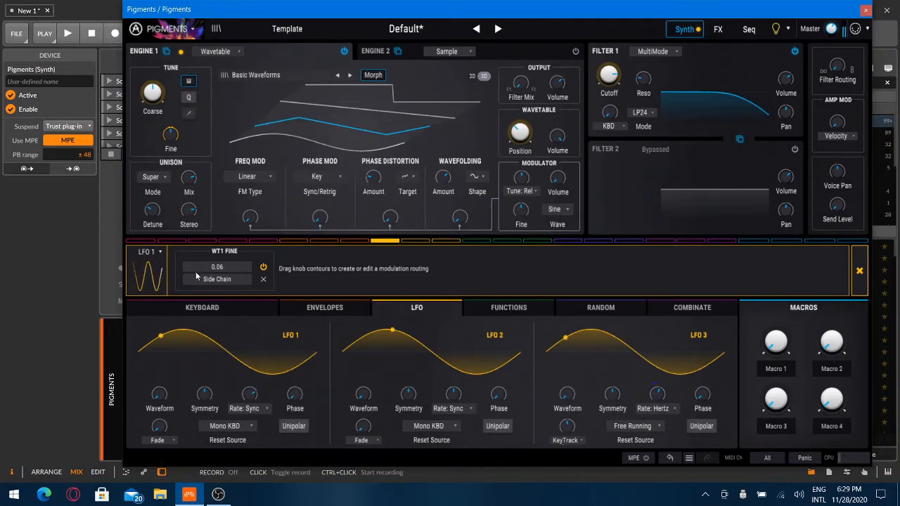
left_click_drag(172, 136, 171, 126)
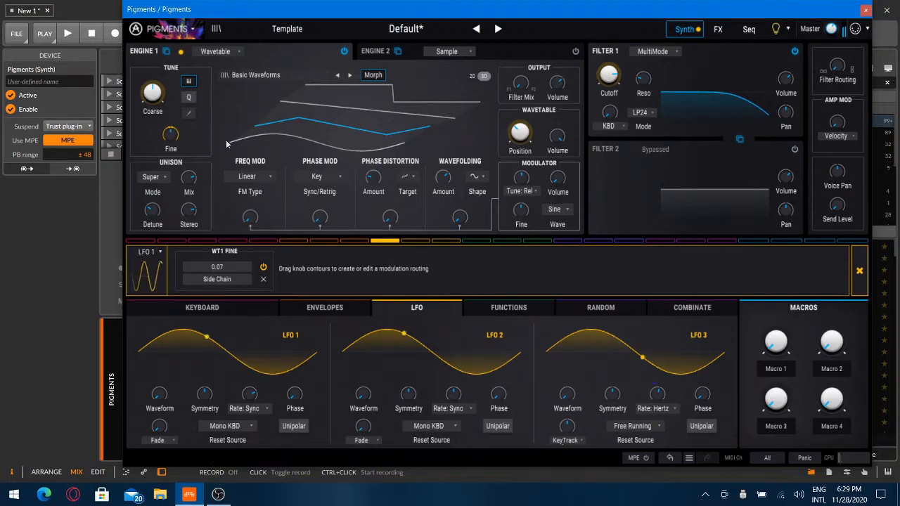
left_click(226, 426)
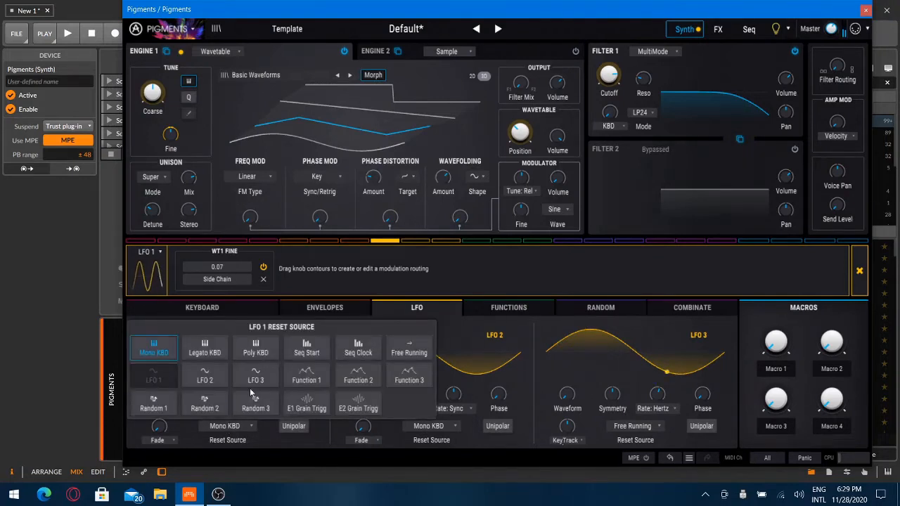
left_click(264, 355)
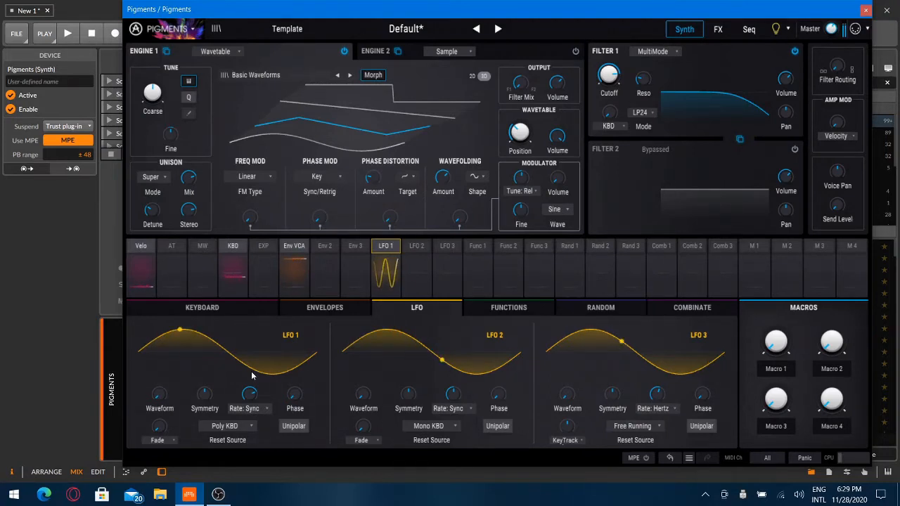
- Replace the Bus A delay effect with a Chorus and set the reverb's dry/wet balance to 19%
left_click(718, 29)
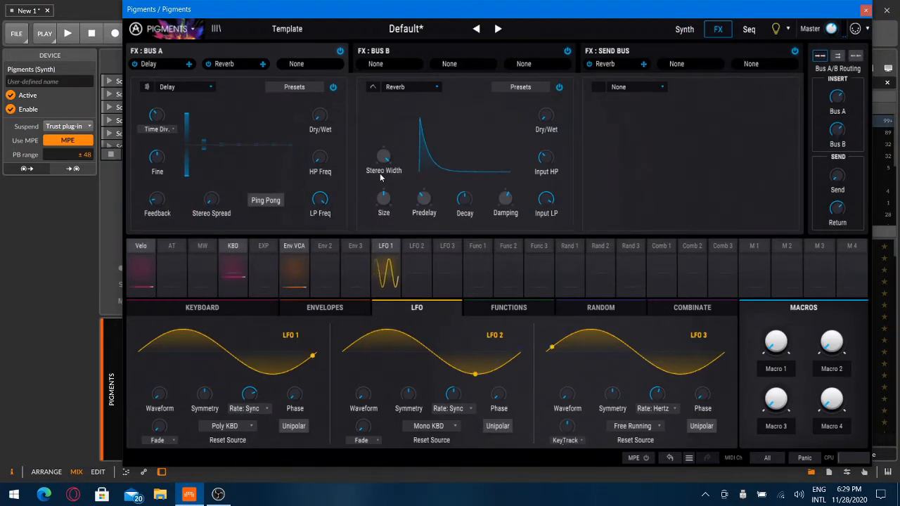
left_click(197, 90)
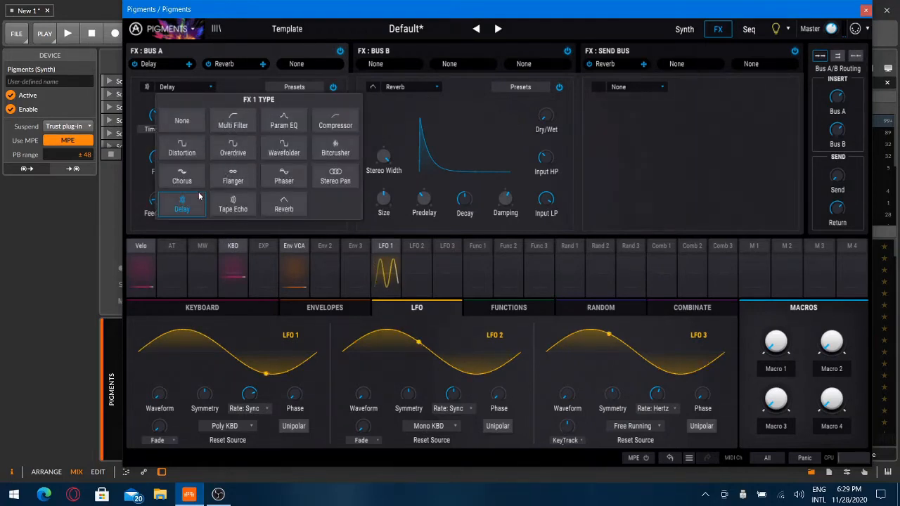
left_click(180, 175)
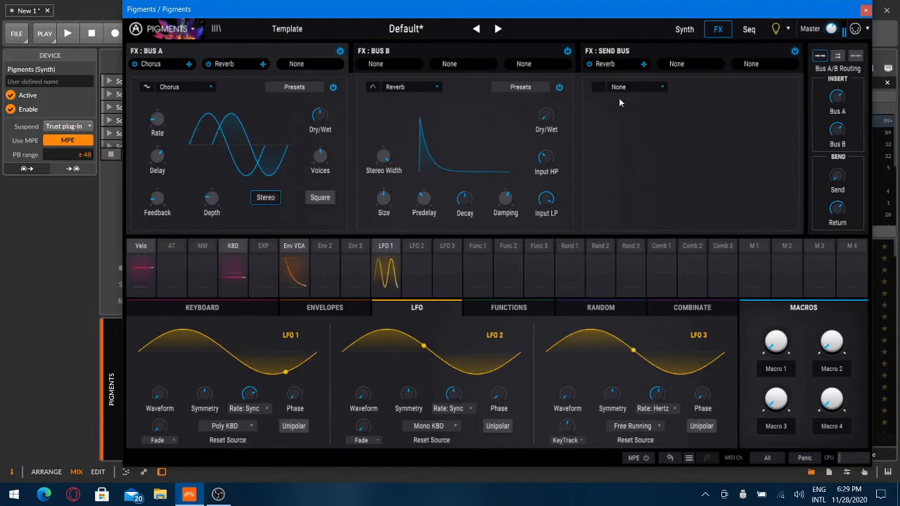
mouse_move(545, 119)
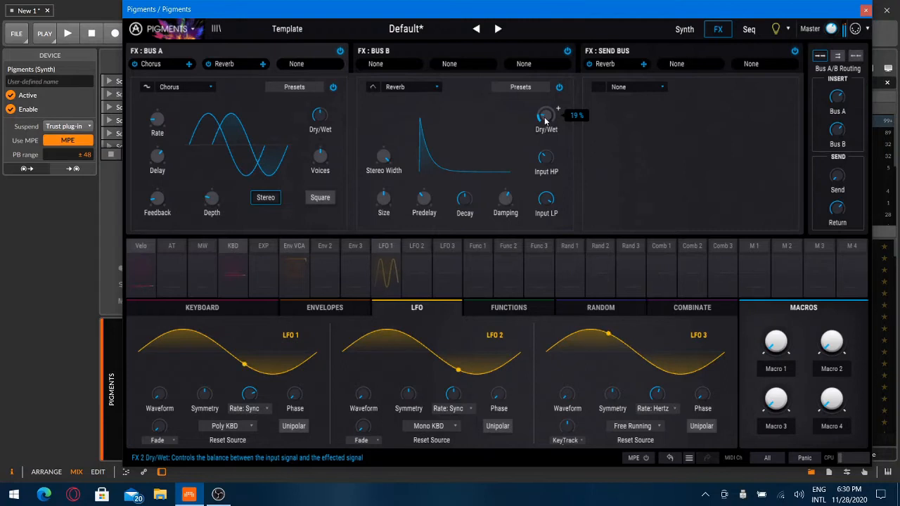
- Copy Engine 1 to Engine 2 together with its modulations
left_click(682, 32)
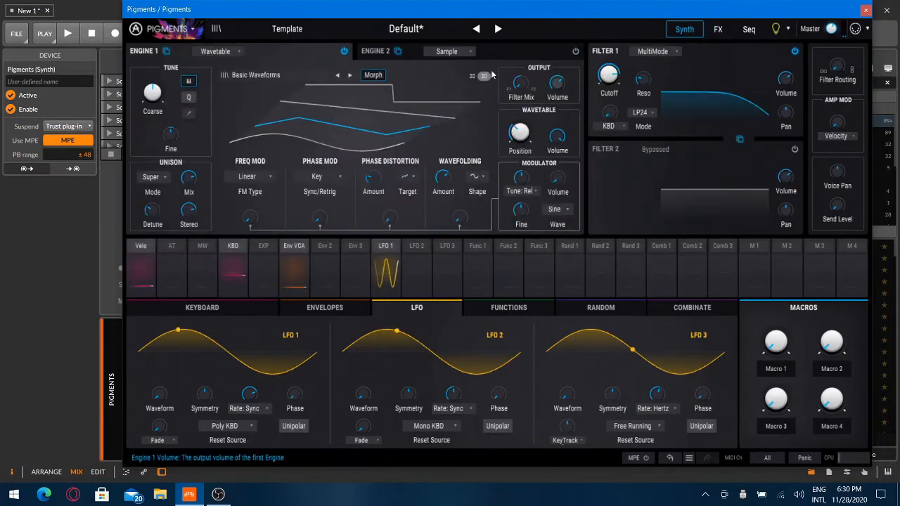
left_click(413, 55)
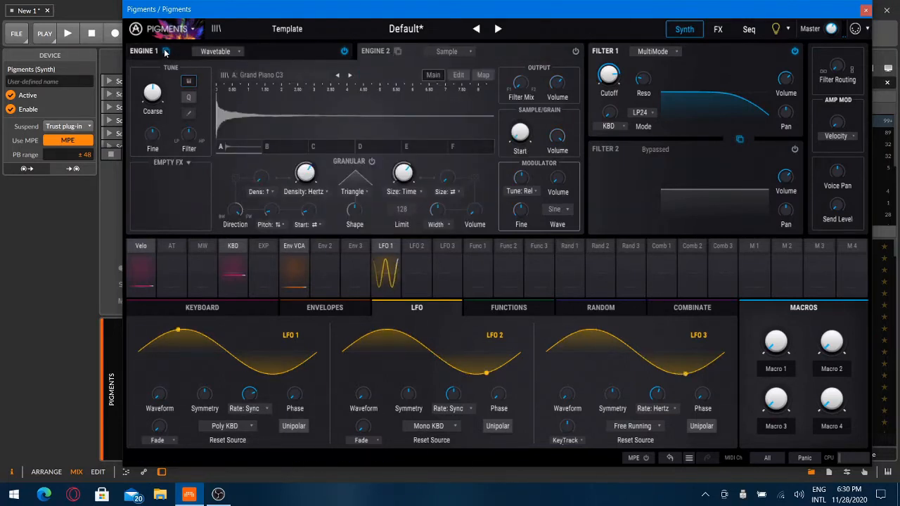
left_click(275, 53)
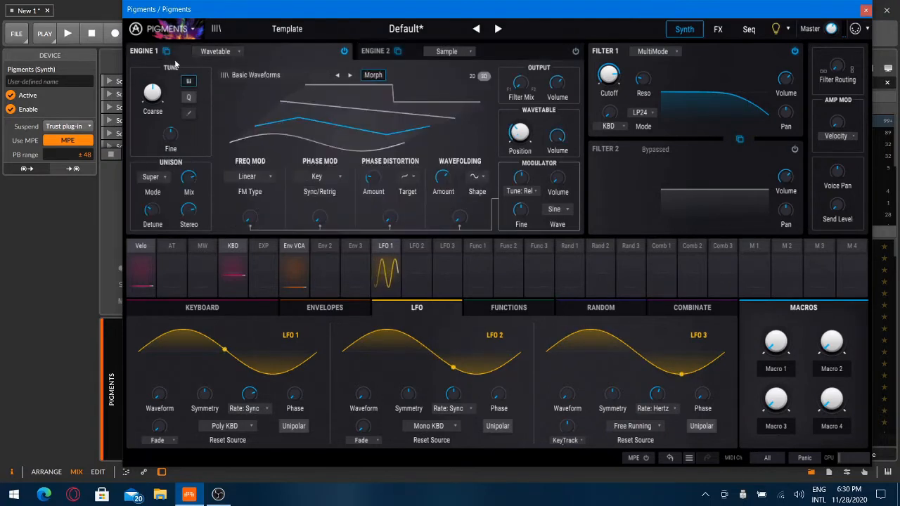
left_click(166, 52)
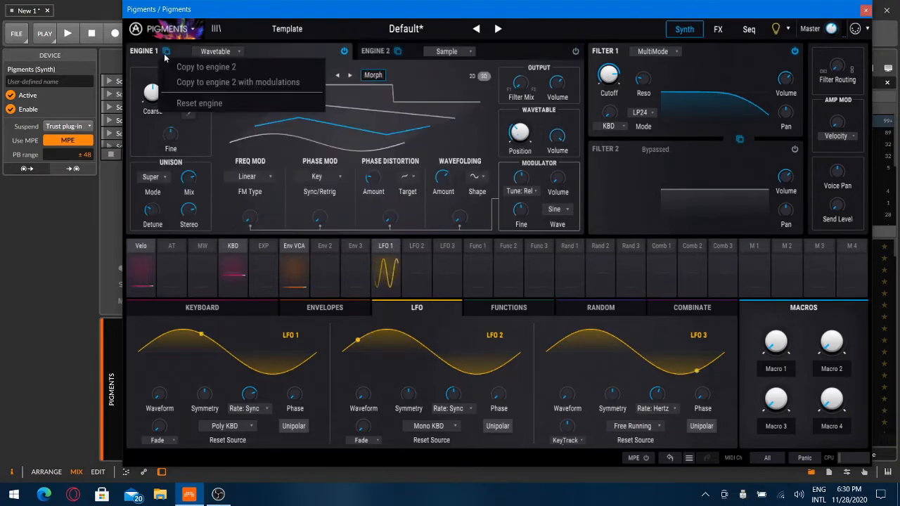
left_click(193, 83)
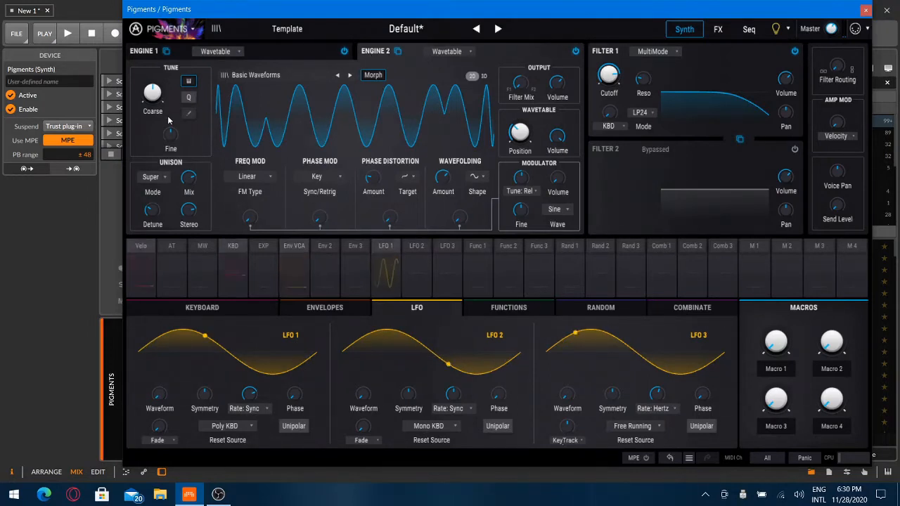
- Lower Engine 2's coarse tuning and reduce its unison mix
left_click_drag(154, 99, 154, 114)
mouse_move(196, 183)
left_click_drag(196, 185, 195, 207)
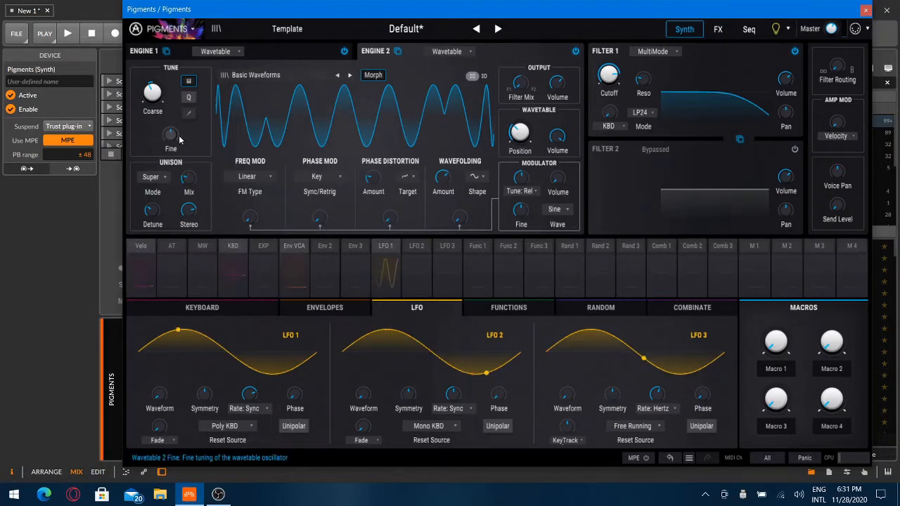
- Change Filter 1's type to Formant and adjust its Morph amount between the vowels
mouse_move(164, 145)
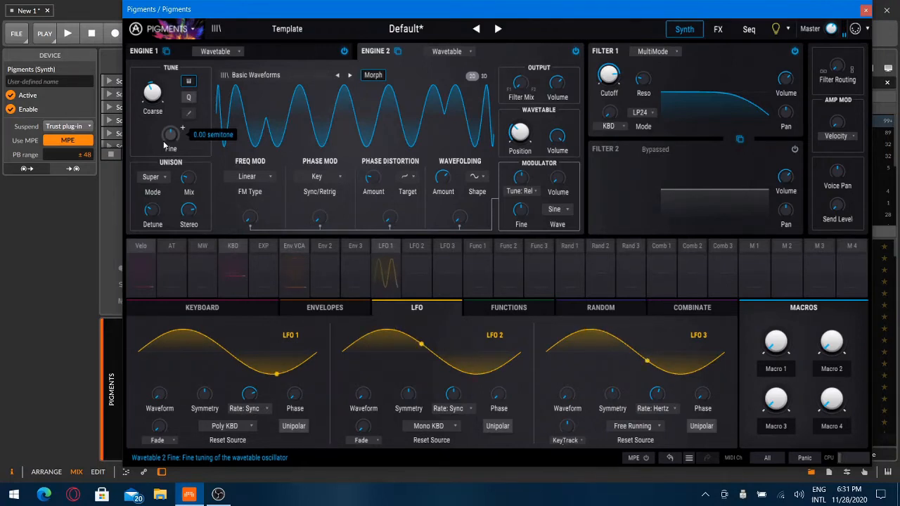
left_click(262, 51)
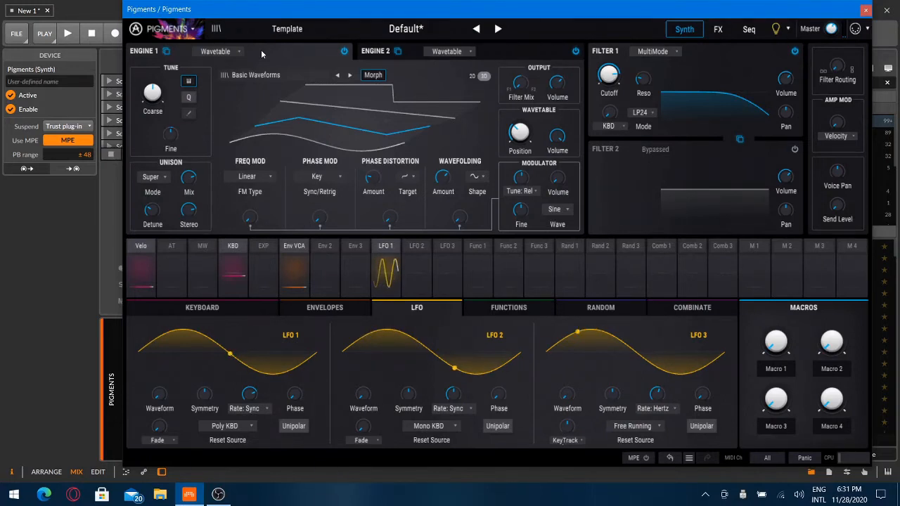
left_click(649, 54)
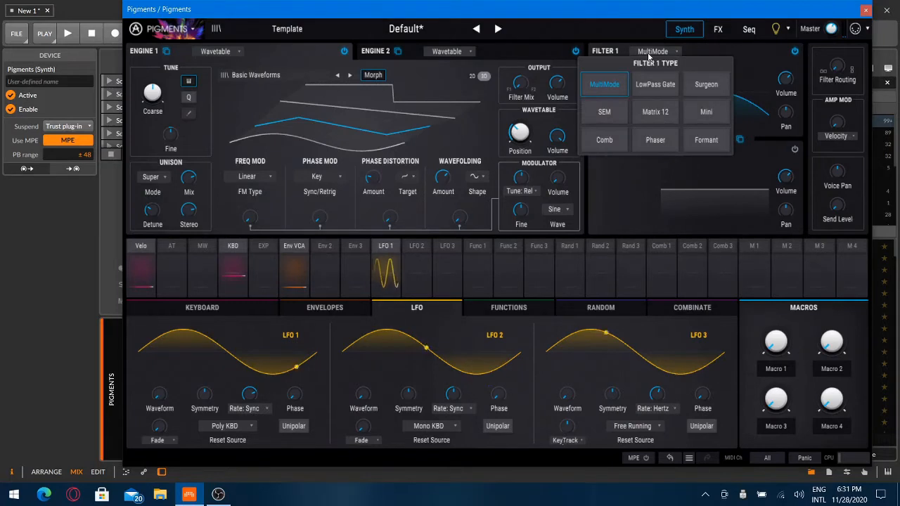
left_click(706, 140)
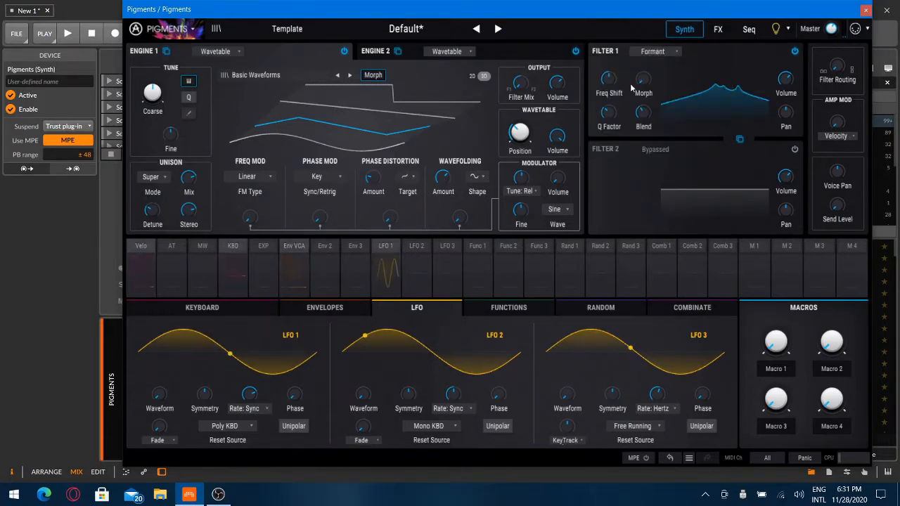
mouse_move(653, 105)
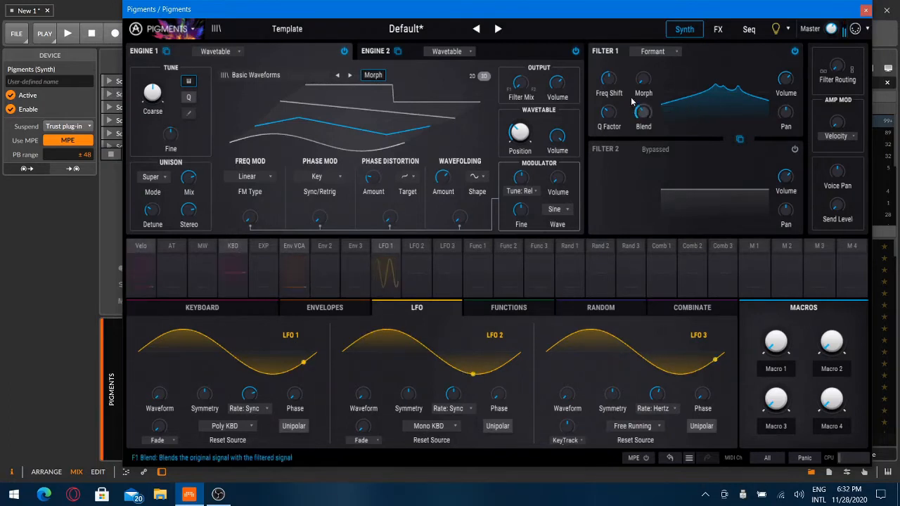
left_click_drag(644, 79, 644, 34)
left_click_drag(641, 85, 646, 132)
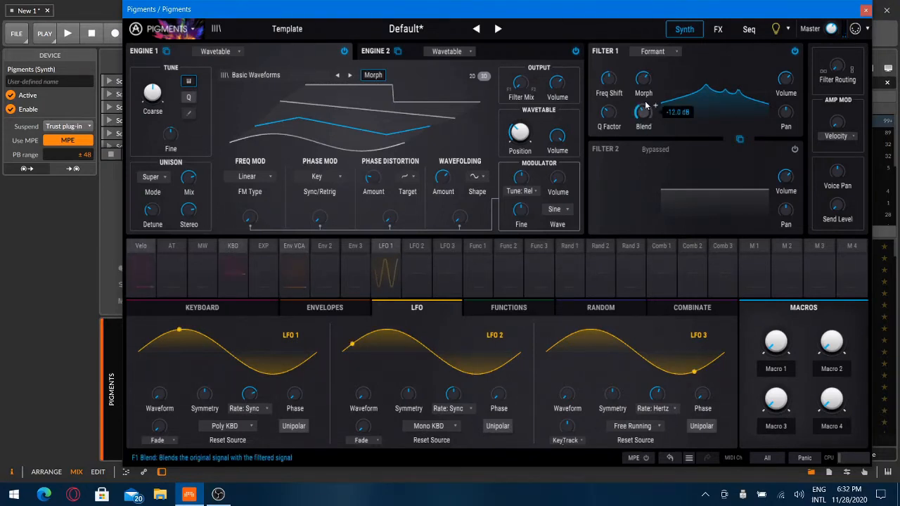
left_click_drag(645, 79, 643, 75)
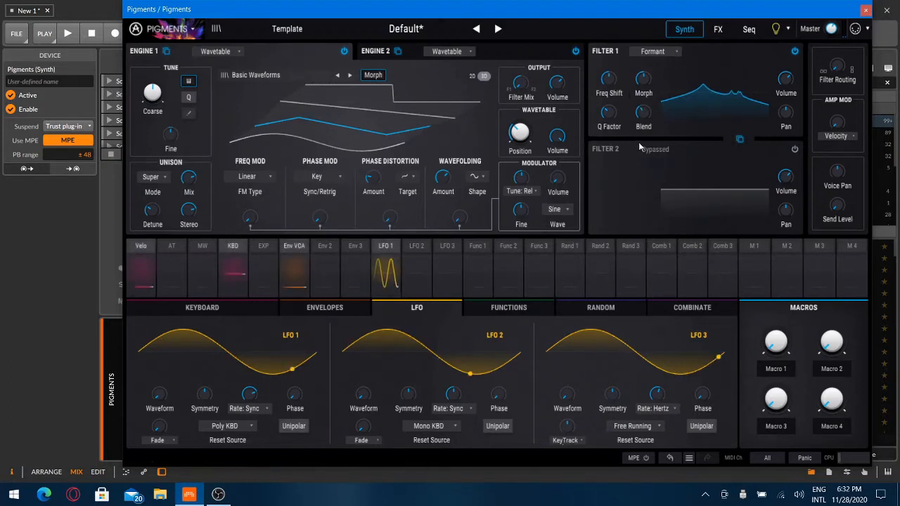
- Route Random 1 to Filter 1's Morph at 0.35 and lower the base Morph value
left_click(573, 248)
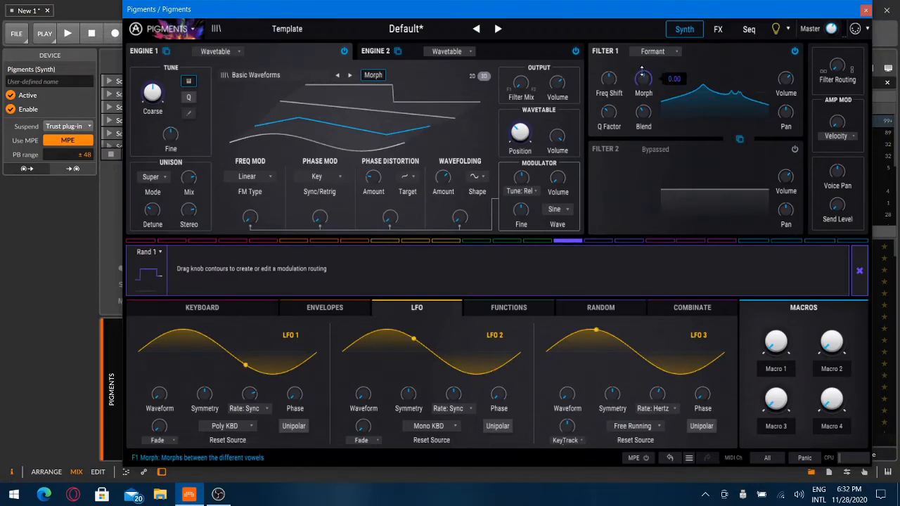
left_click_drag(642, 71, 642, 50)
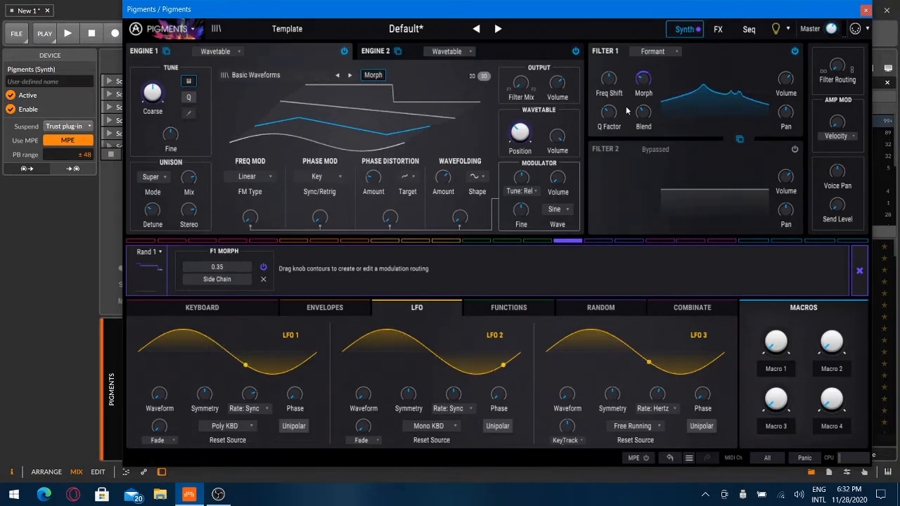
left_click_drag(644, 81, 643, 97)
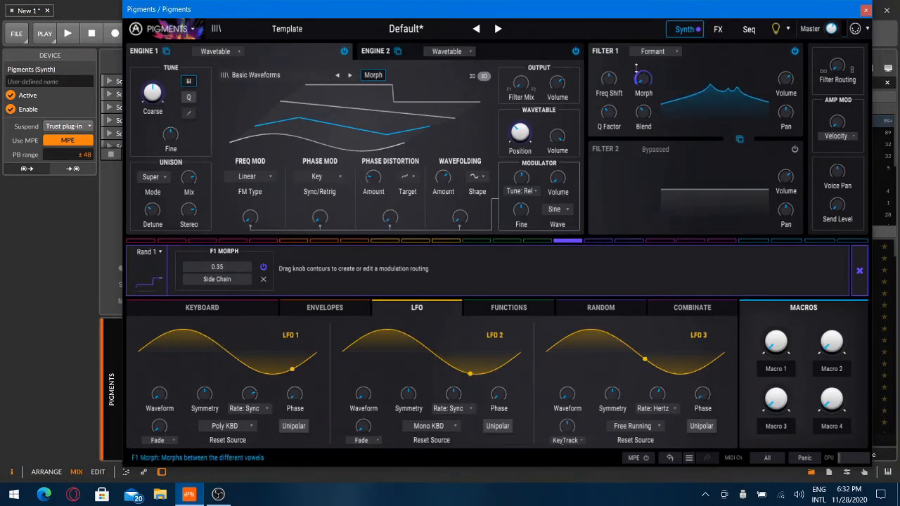
left_click(860, 272)
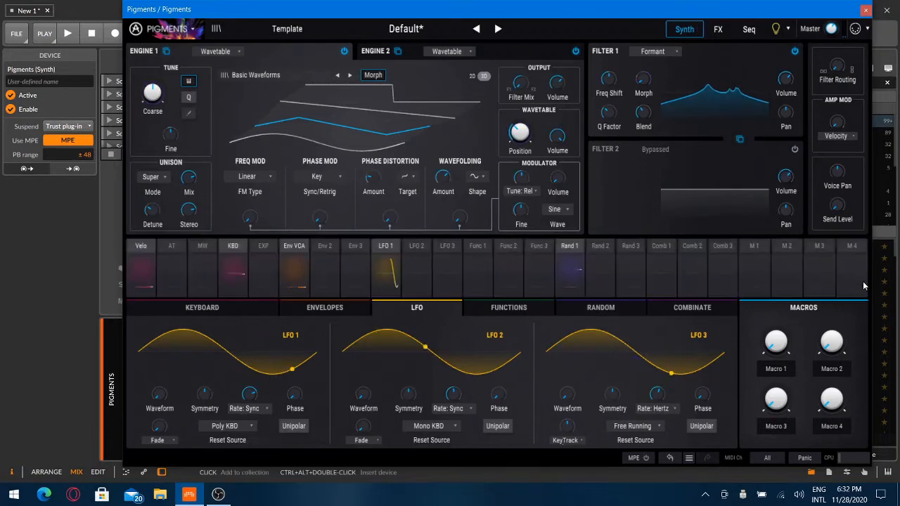
- Set Random 1's reset source to Poly KBD and switch its rate to Hertz at a very slow speed
left_click(598, 308)
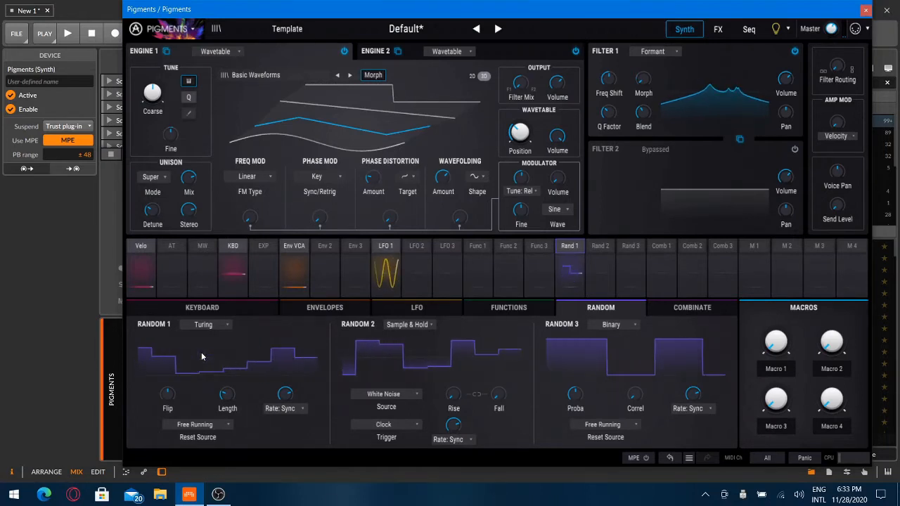
left_click(200, 424)
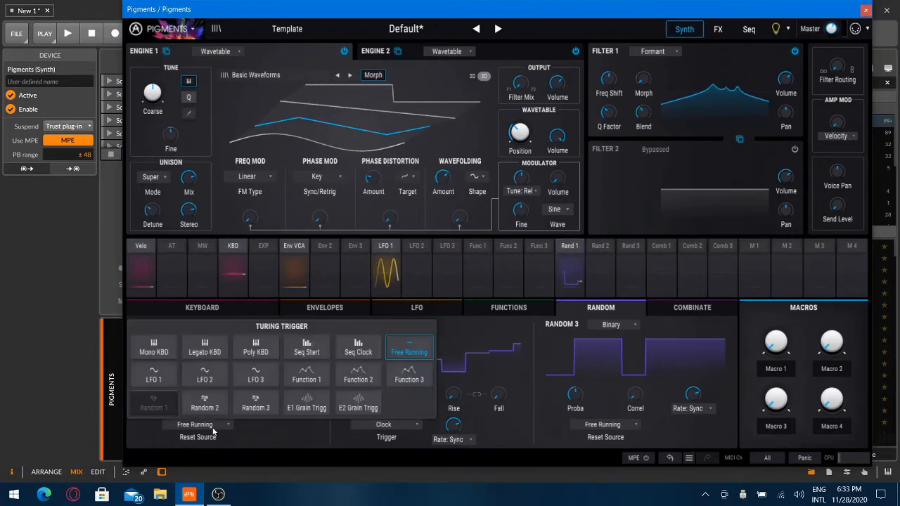
left_click(250, 352)
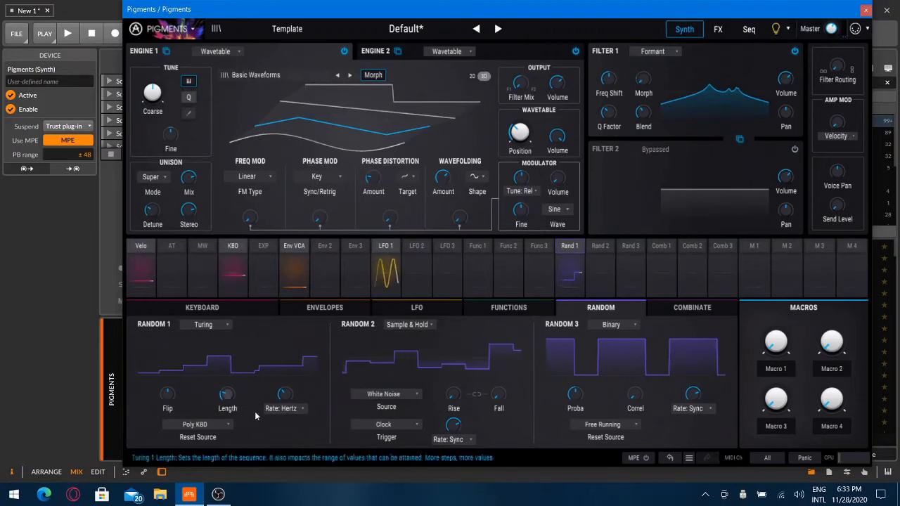
mouse_move(286, 398)
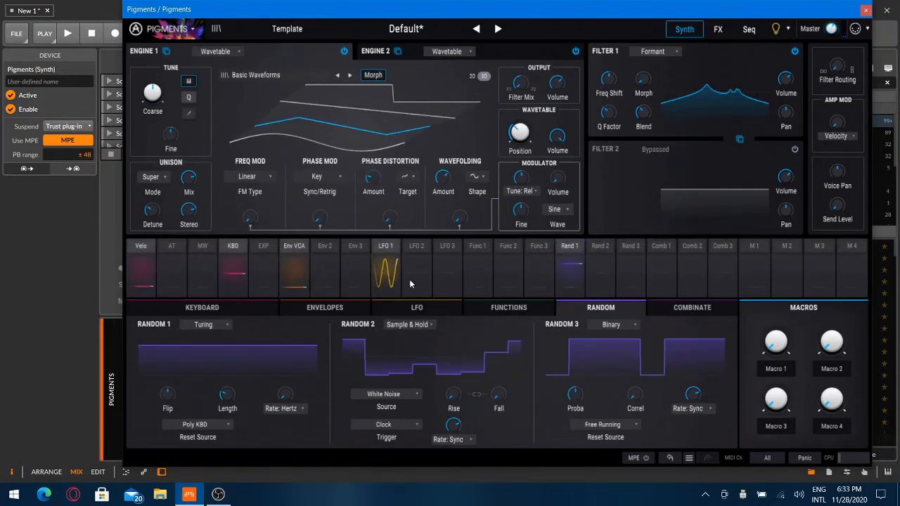
- Set Random 1's modulation of Filter 1's Morph to 1.00 and change Random 1's type to Sample & Hold
left_click(567, 247)
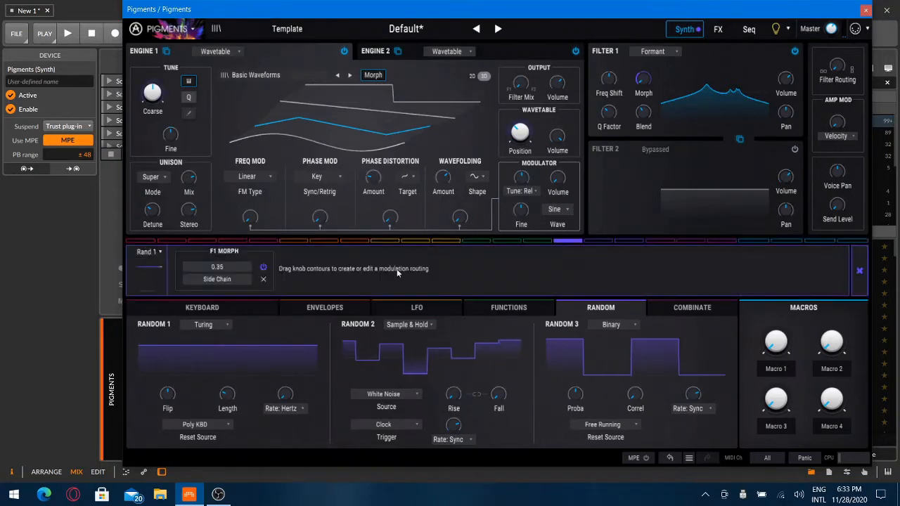
left_click_drag(226, 266, 226, 215)
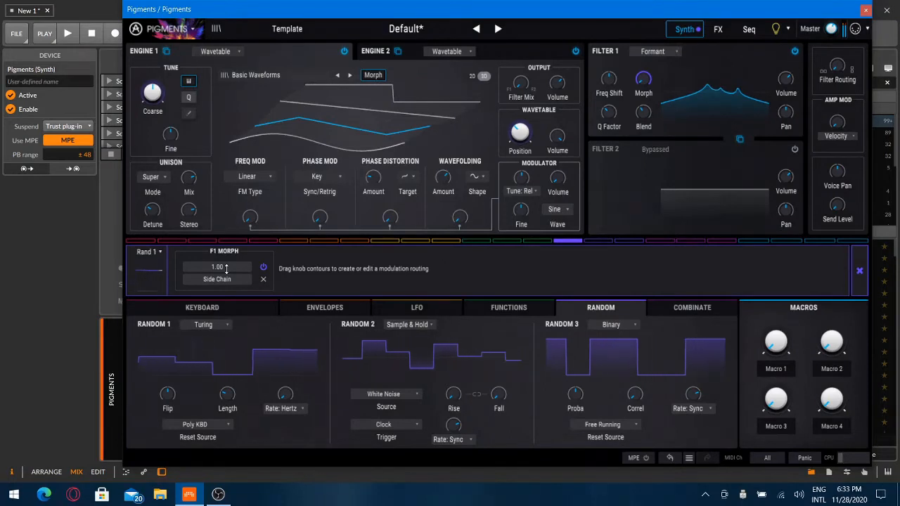
left_click(207, 327)
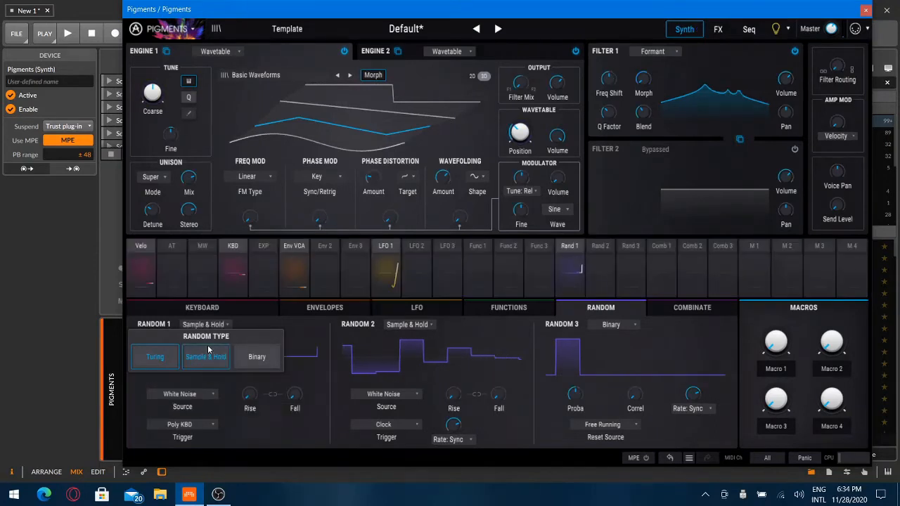
left_click(207, 355)
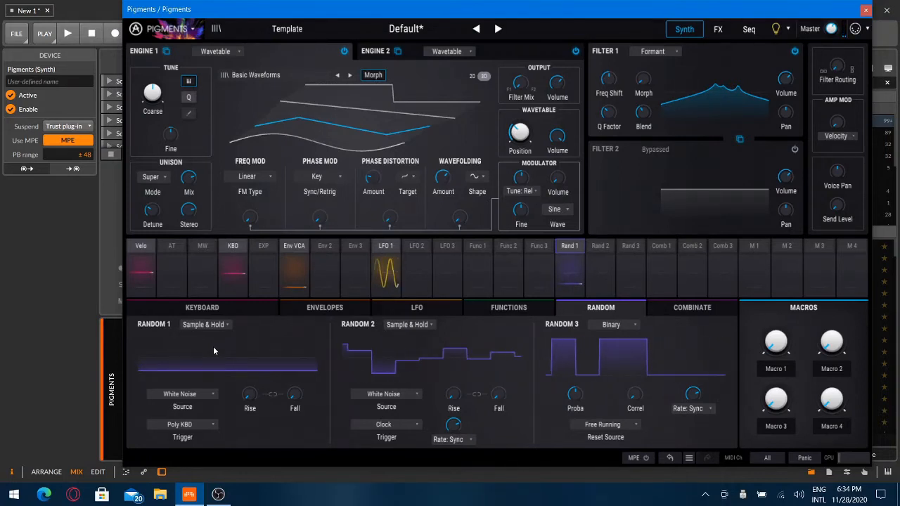
- Load the Default preset and try out Engine 1's frequency modulation and wavefolding amounts
left_click(417, 32)
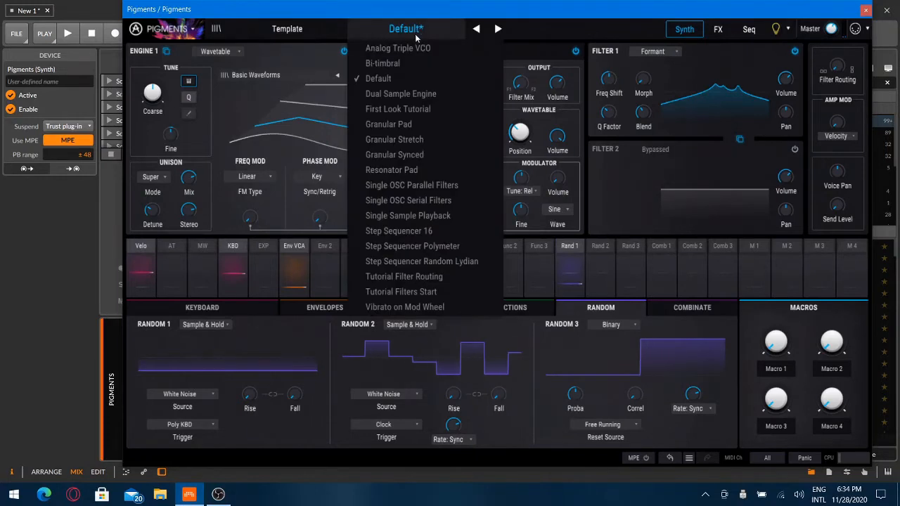
left_click(406, 75)
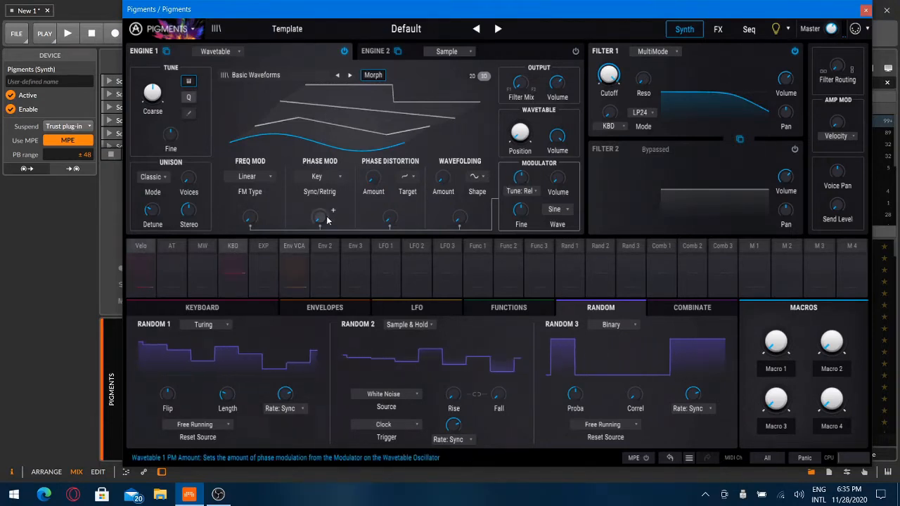
mouse_move(253, 218)
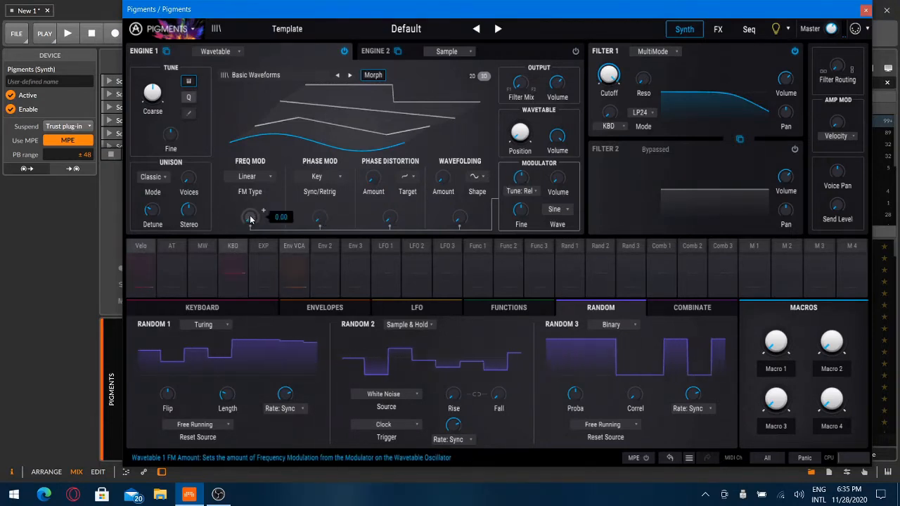
left_click_drag(250, 217, 248, 216)
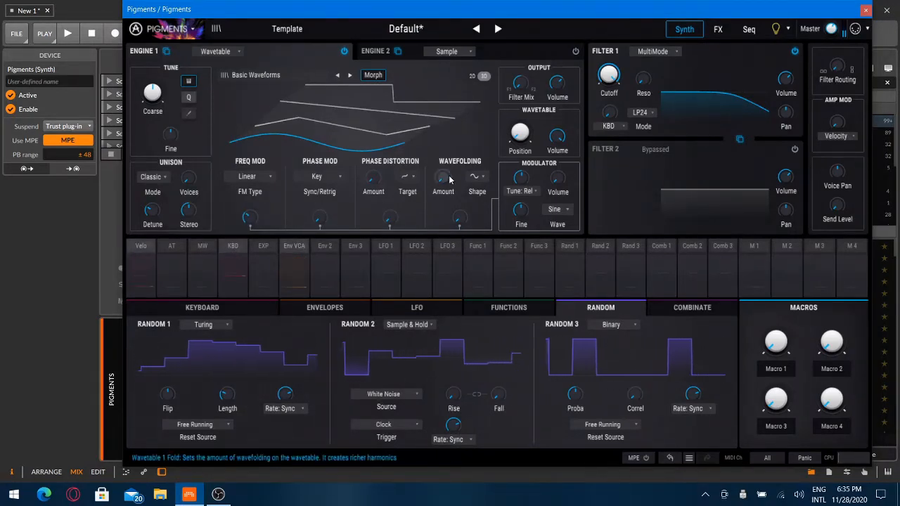
mouse_move(449, 181)
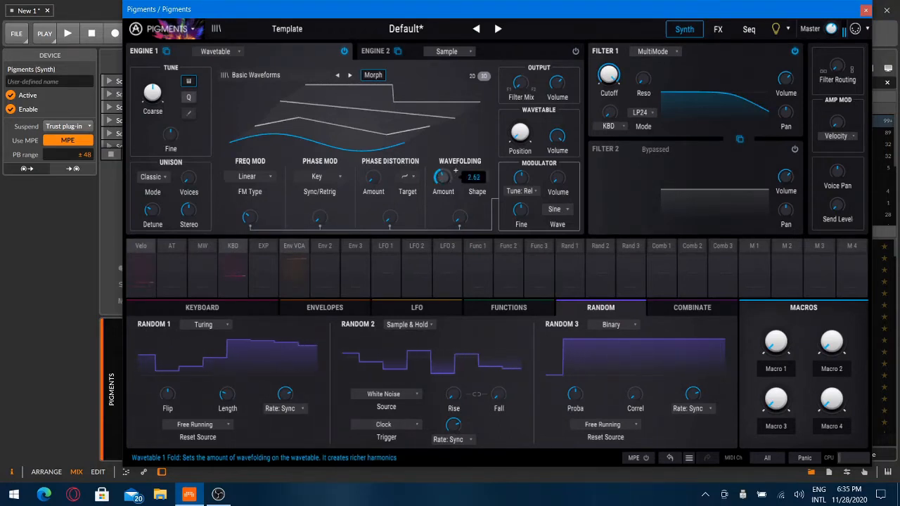
left_click_drag(443, 178, 434, 171)
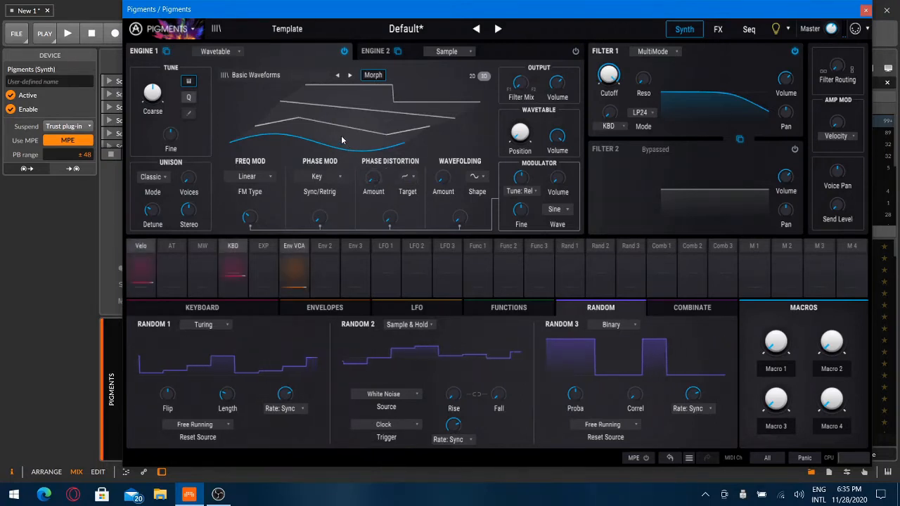
- Change Filter 1's type to LowPass Gate
left_click(675, 52)
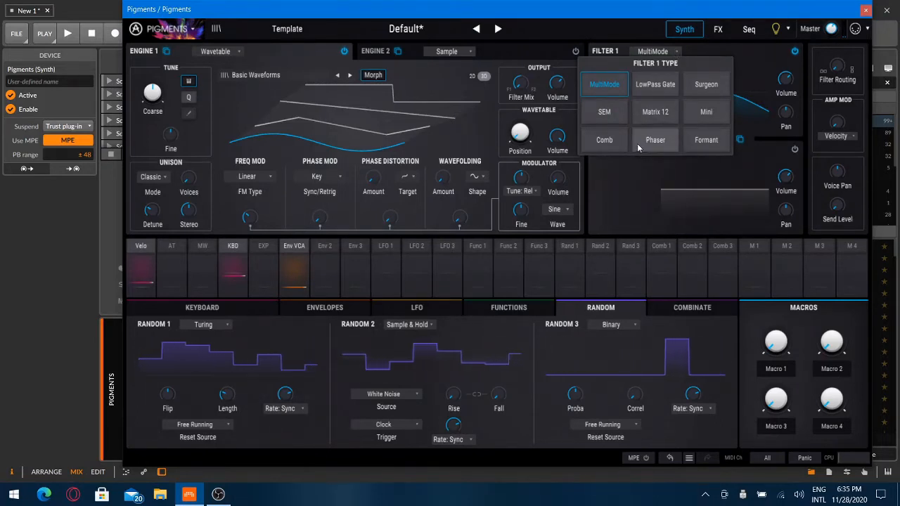
left_click(665, 86)
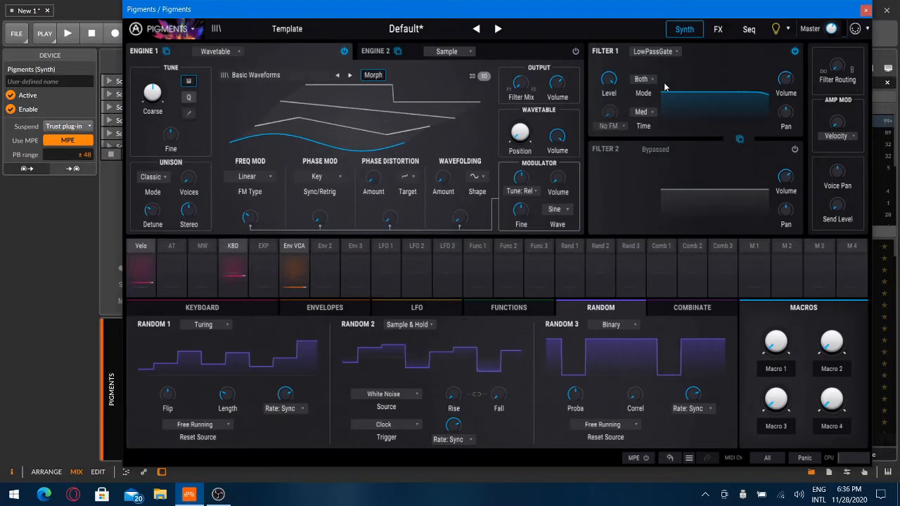
- Remove Env VCA's attack, lengthen its release, and increase Engine 1's frequency modulation amount
left_click(325, 307)
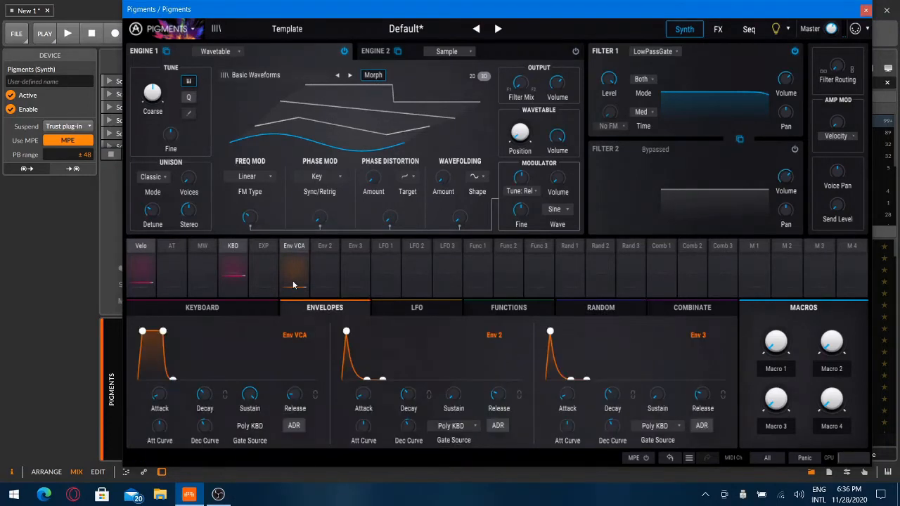
left_click_drag(141, 328, 138, 329)
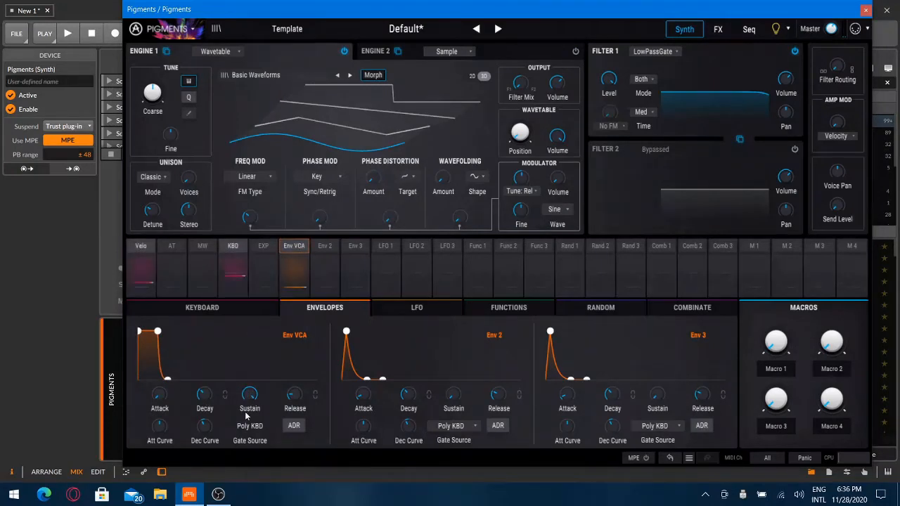
left_click_drag(294, 398, 294, 388)
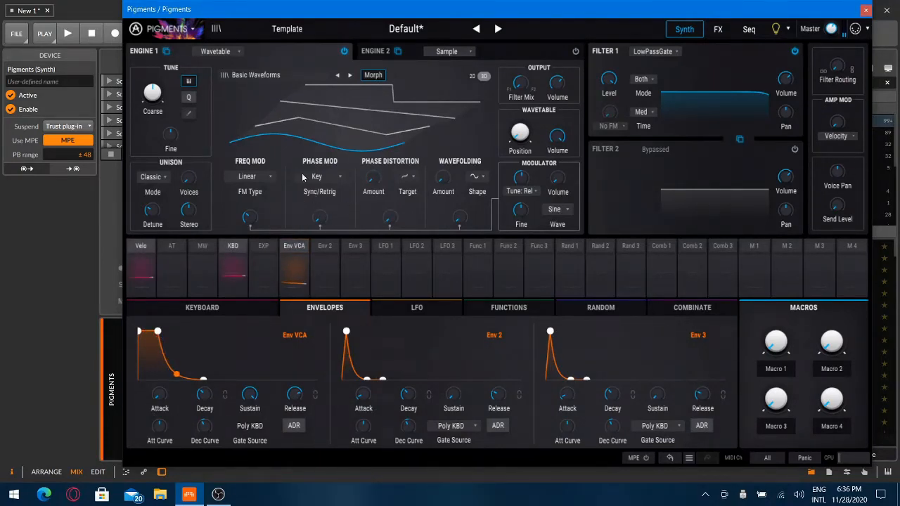
left_click_drag(254, 218, 254, 181)
- Lower Filter 1's Level to its minimum and modulate it with Env 2, giving that envelope an instant attack and shorter decay
left_click_drag(610, 78, 609, 25)
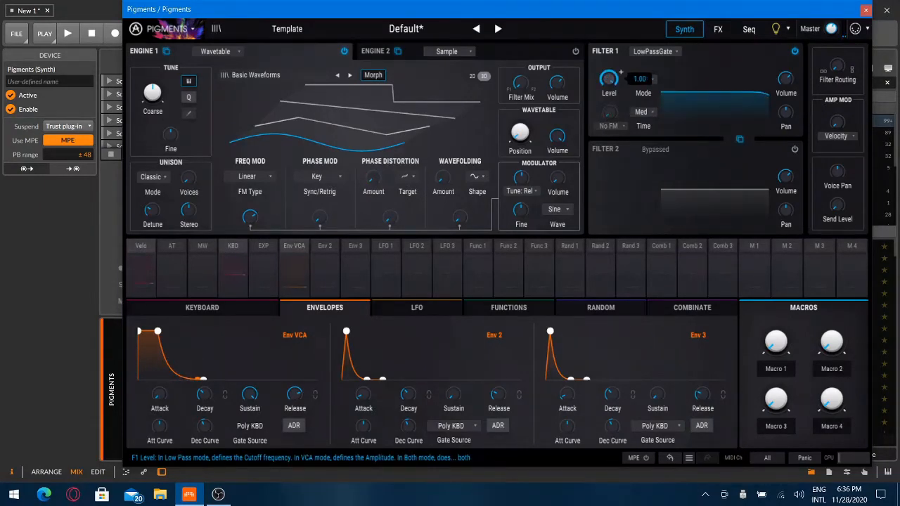
left_click(622, 76)
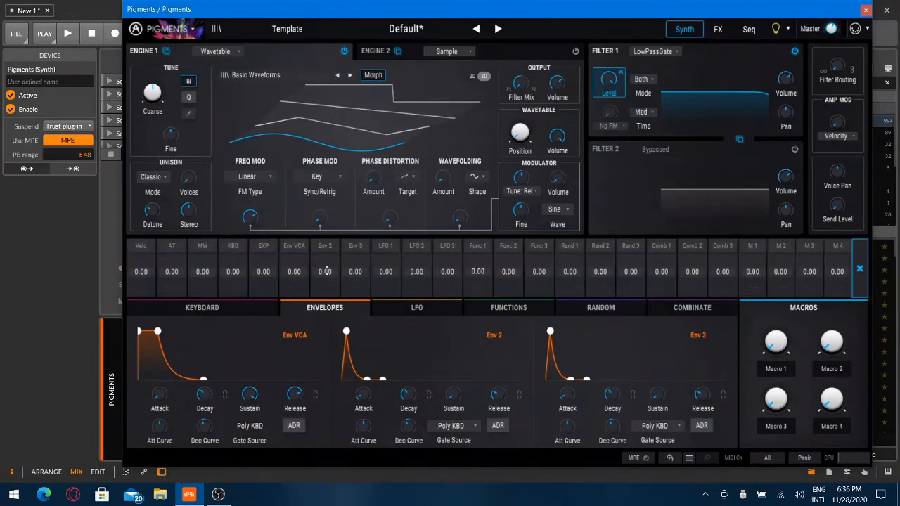
mouse_move(326, 271)
left_mouse_down()
mouse_move(320, 258)
mouse_move(325, 274)
left_mouse_up()
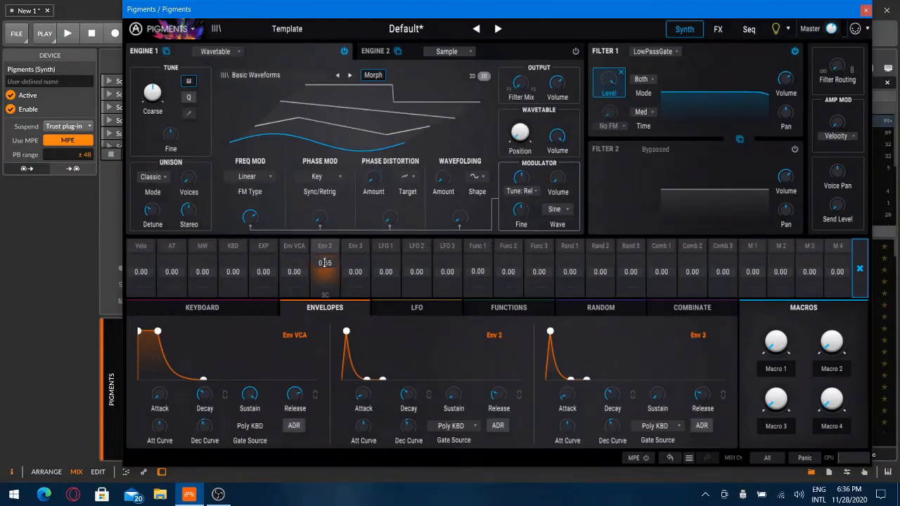
left_click(621, 72)
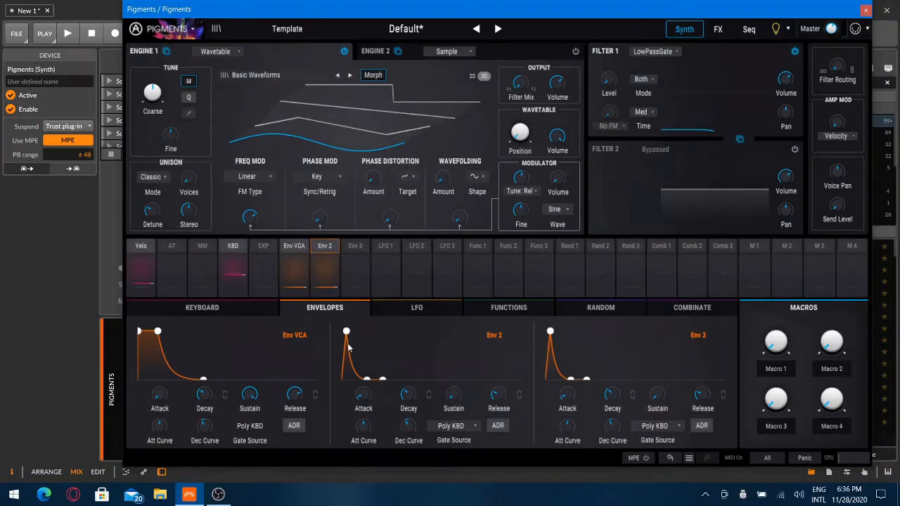
left_click_drag(346, 332, 342, 333)
left_click_drag(364, 380, 357, 381)
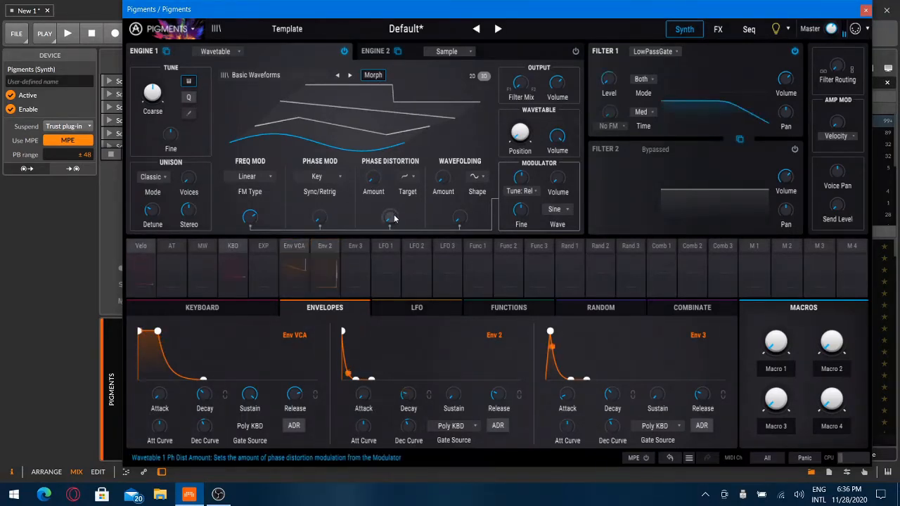
- Set Filter 1's low-pass gate time to Fast and shorten Env 2's decay to its minimum
scroll(443, 177, "down", 5)
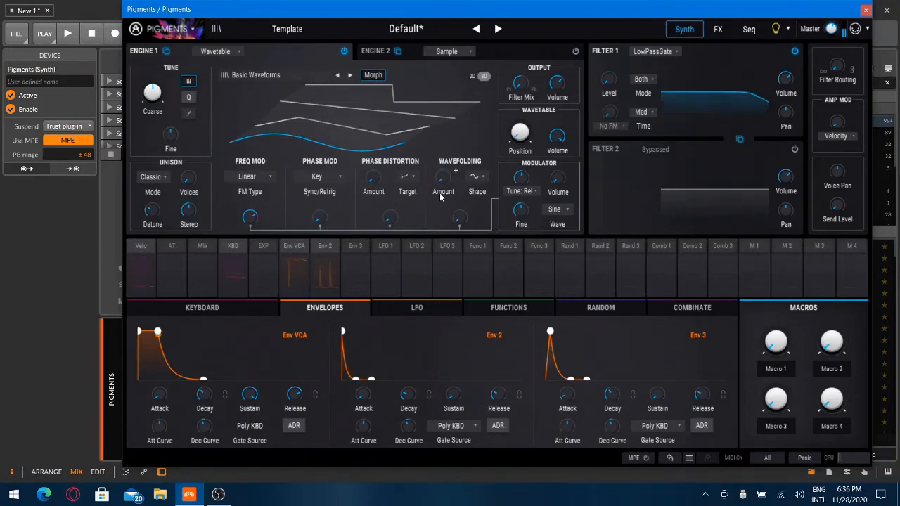
left_click_drag(356, 379, 357, 400)
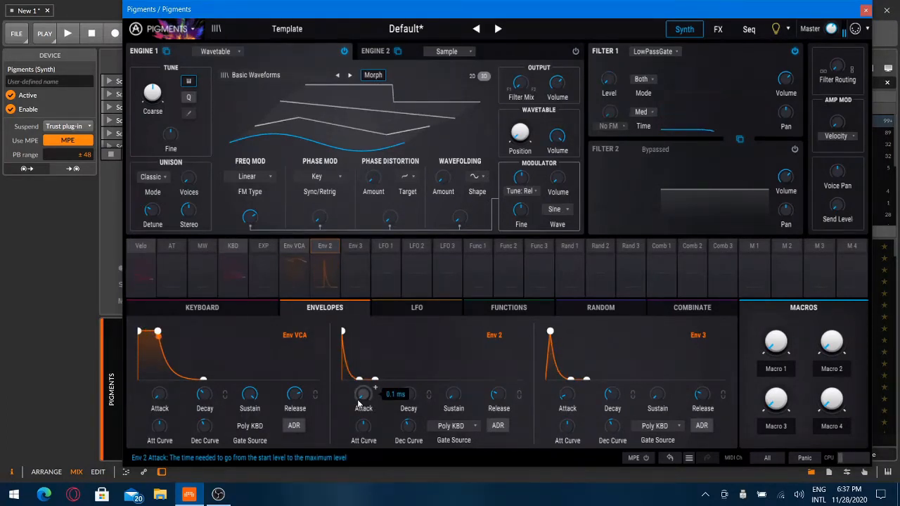
left_click(642, 114)
left_click(595, 145)
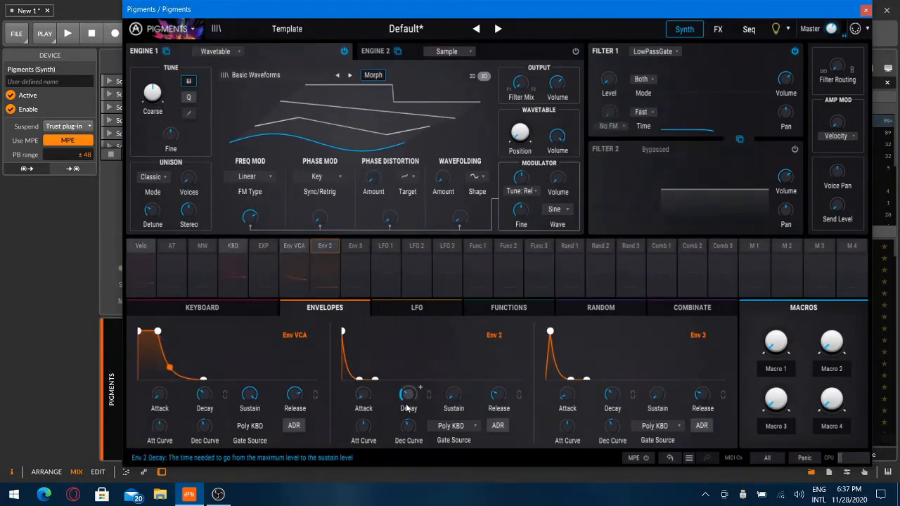
left_click_drag(407, 399, 407, 464)
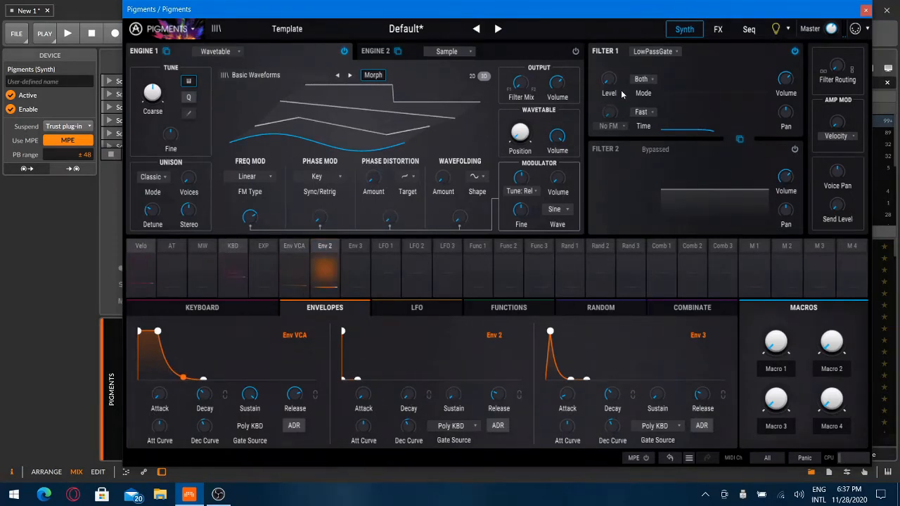
- Try the Medium vactrol time on Filter 1, then set it to Slow
left_click(642, 112)
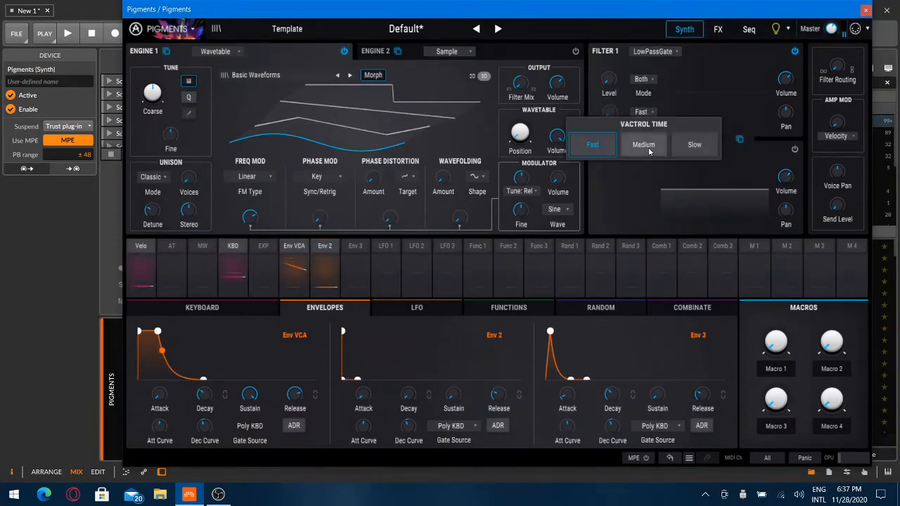
left_click(648, 147)
left_click(653, 111)
left_click(687, 149)
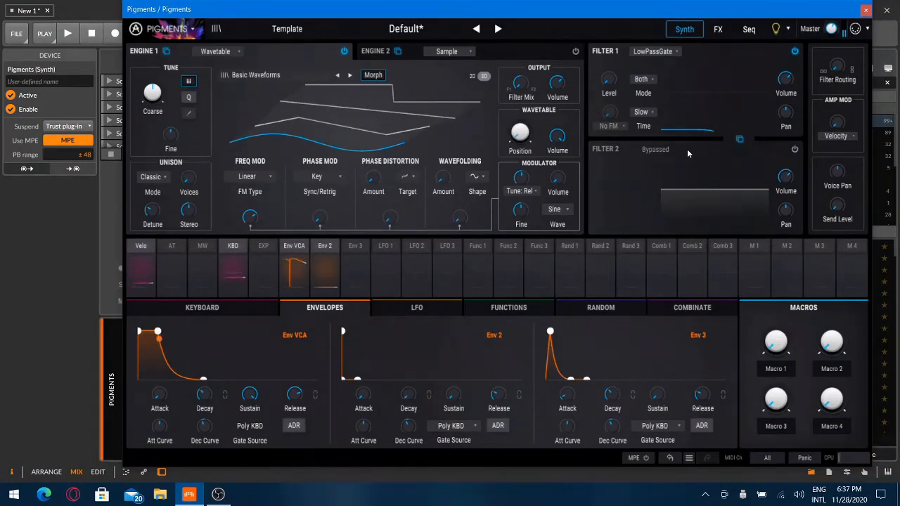
- Bring Engine 1's frequency modulation amount down to zero and raise its wavefolding amount slightly
mouse_move(514, 222)
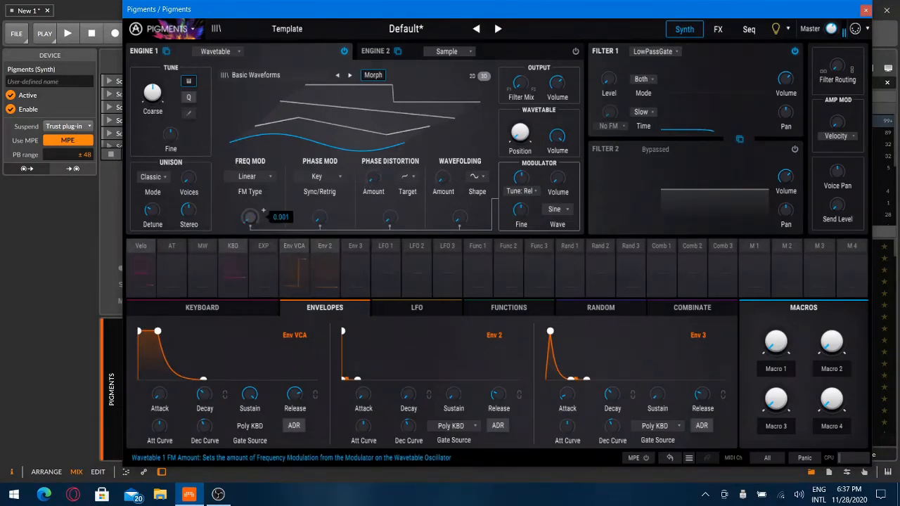
mouse_move(385, 170)
scroll(386, 170, "up", 3)
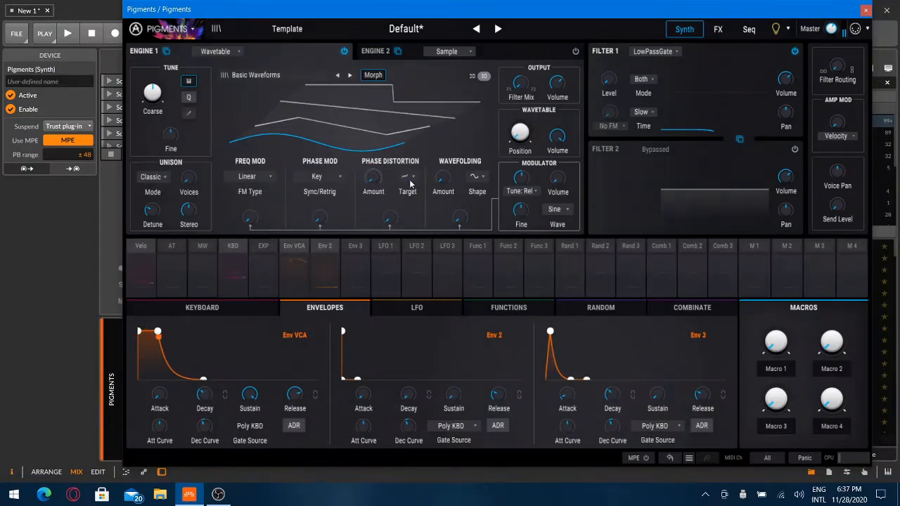
mouse_move(455, 171)
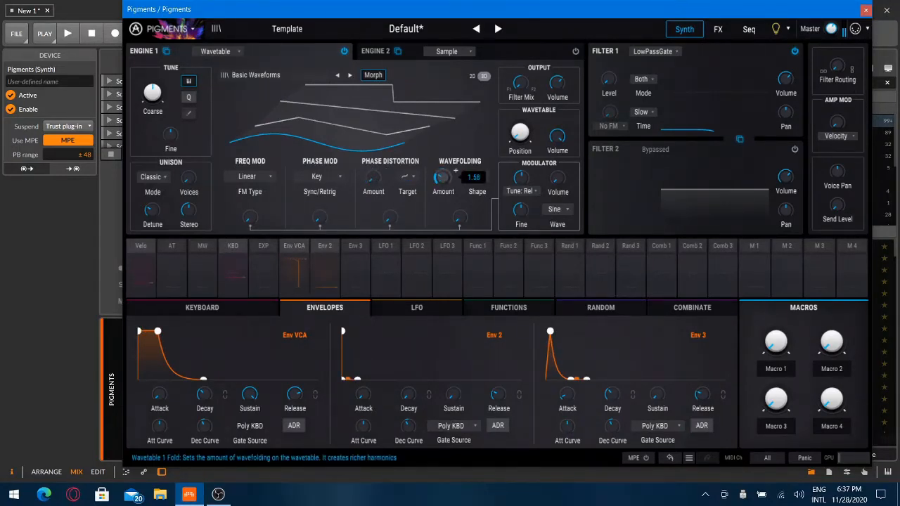
left_click_drag(443, 182, 444, 185)
left_click_drag(250, 218, 249, 222)
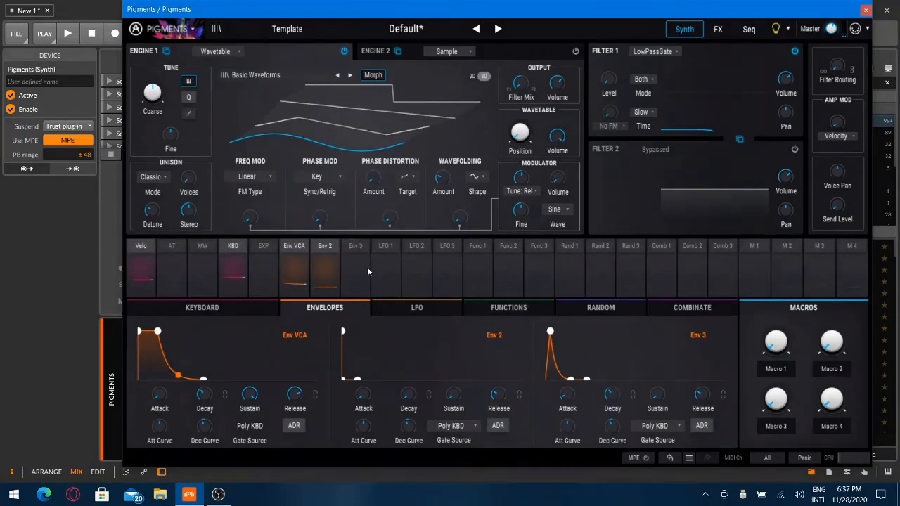
- Modulate Engine 1's frequency modulation amount with Env 3 by 0.70, giving that envelope an instant attack and shorter decay
left_click(354, 248)
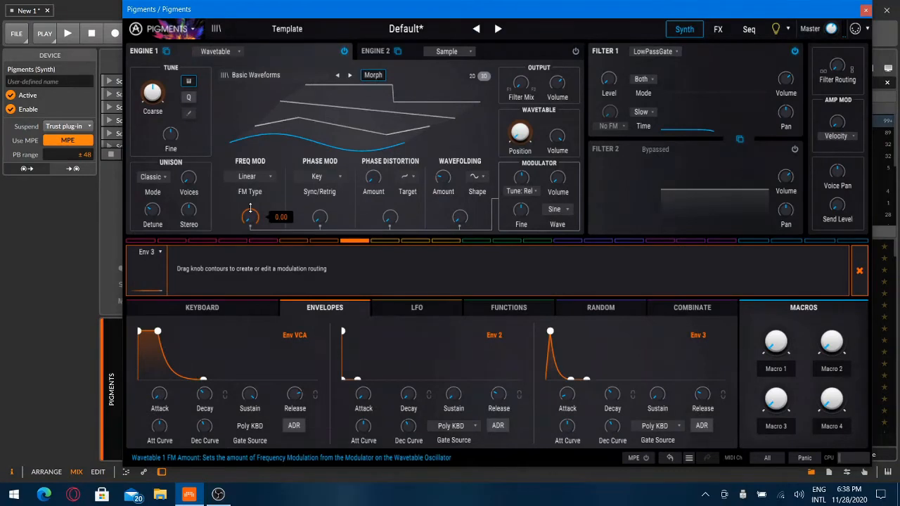
left_click_drag(249, 217, 250, 213)
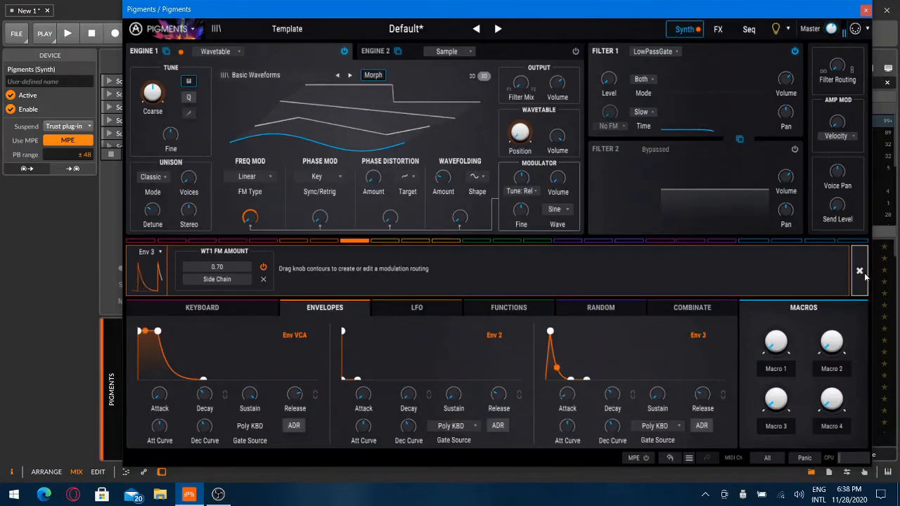
left_click_drag(550, 332, 517, 350)
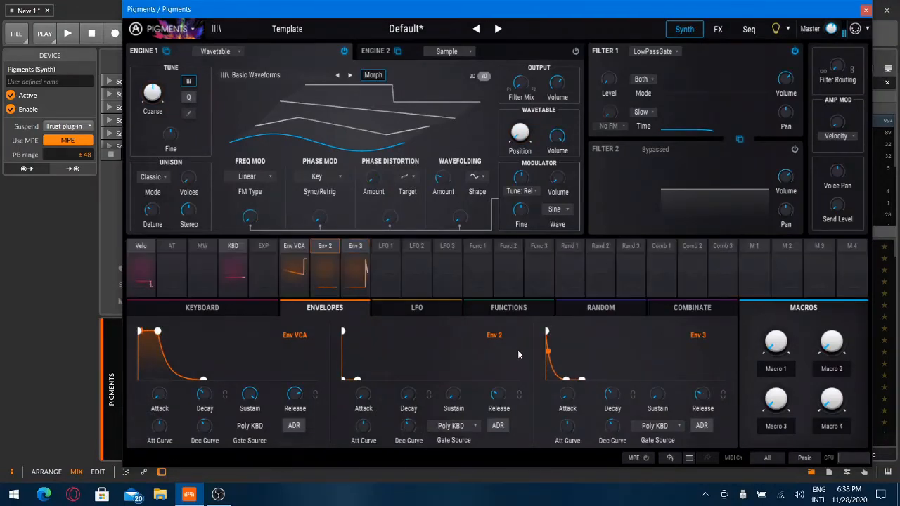
left_click_drag(567, 381, 562, 382)
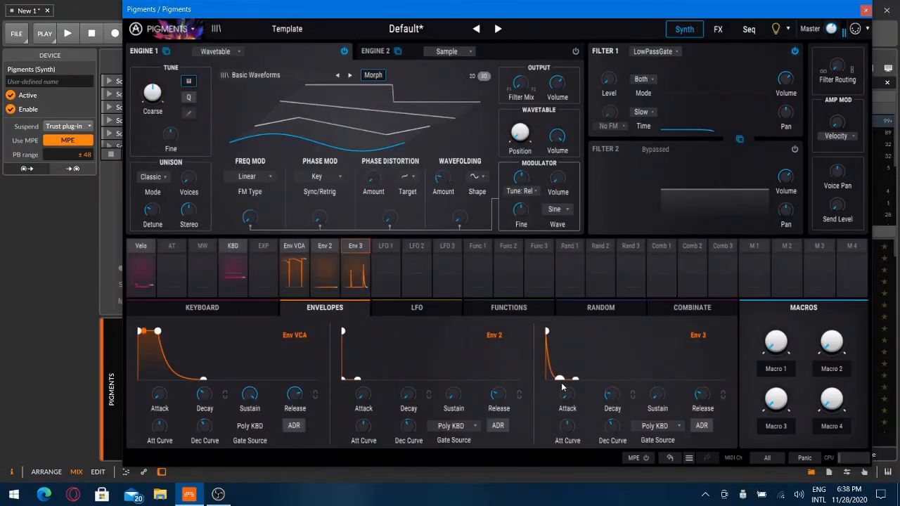
mouse_move(565, 387)
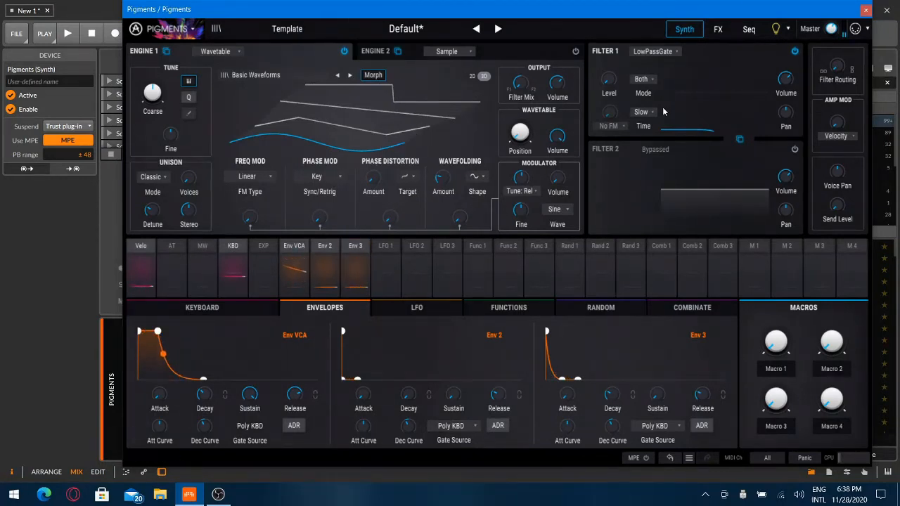
- Set Bus A's reverb to 30% dry/wet with smaller size, shorter predelay, longer decay and a lower input low-pass frequency
left_click(718, 29)
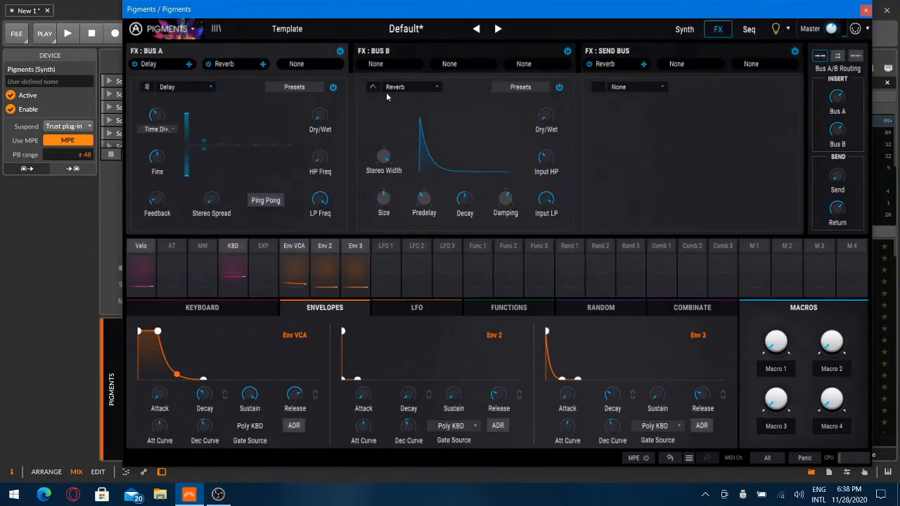
mouse_move(545, 115)
left_mouse_down()
mouse_move(546, 93)
mouse_move(541, 118)
left_mouse_up()
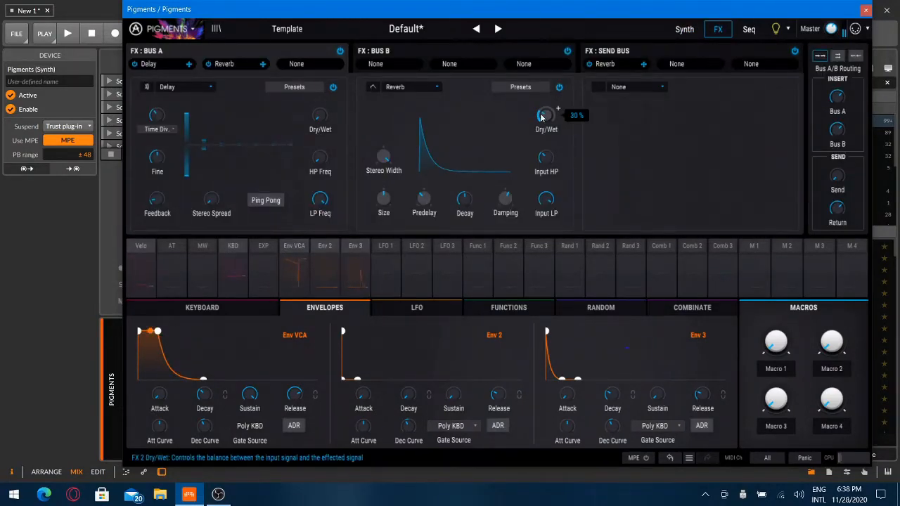
left_click_drag(383, 200, 427, 218)
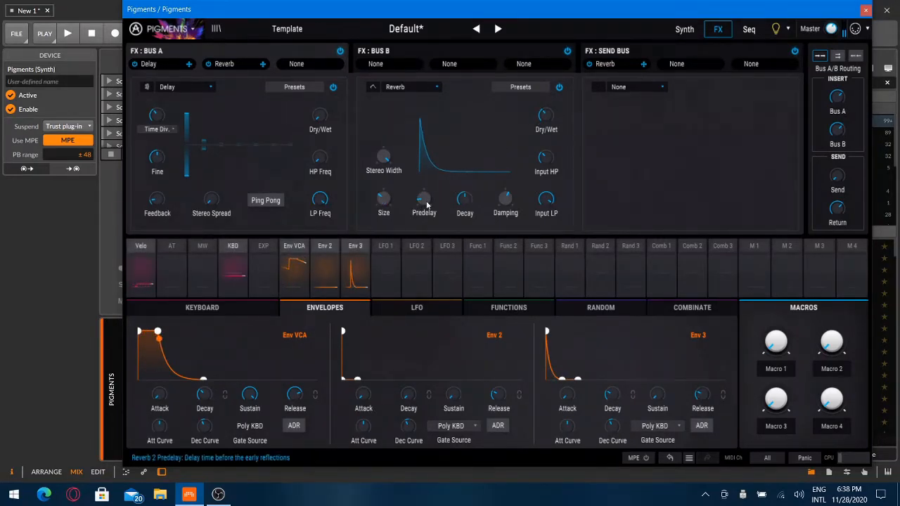
left_click_drag(473, 202, 473, 183)
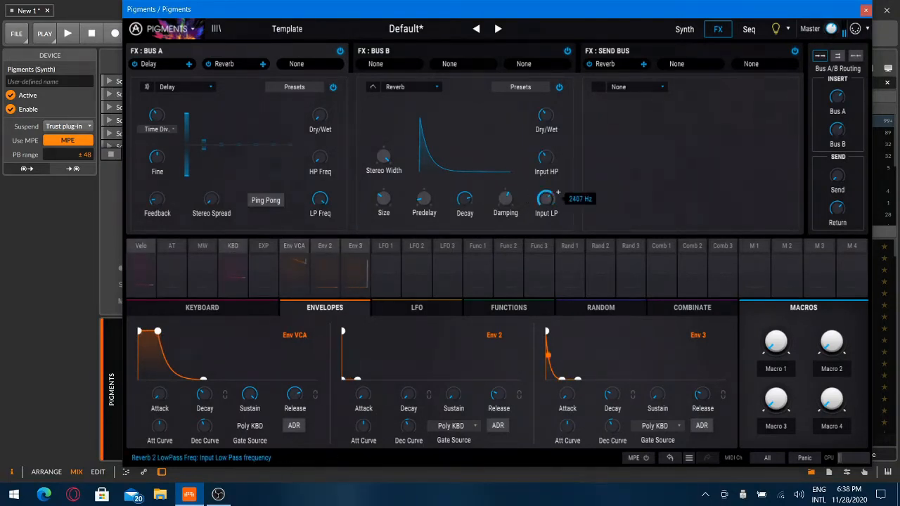
left_click_drag(547, 199, 551, 202)
- Turn on the step sequencer and draw a varied pitch pattern across all 16 steps
left_click(751, 31)
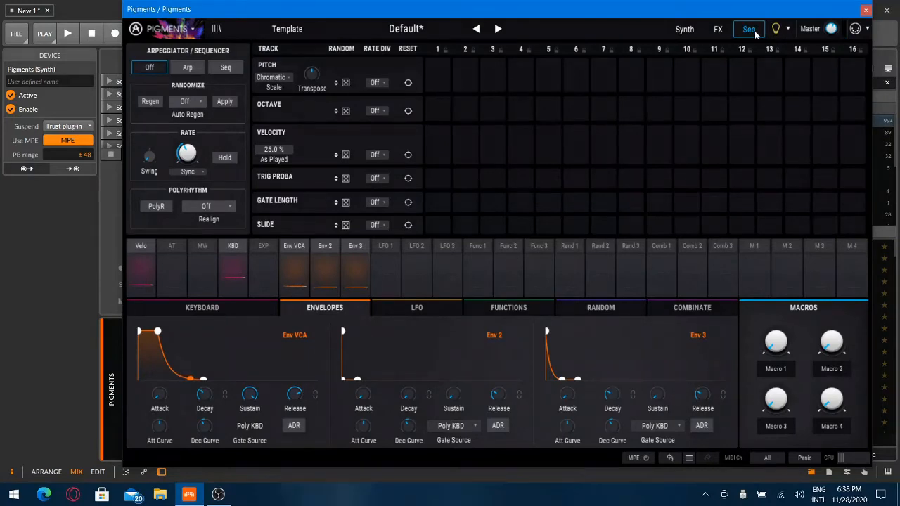
left_click(226, 68)
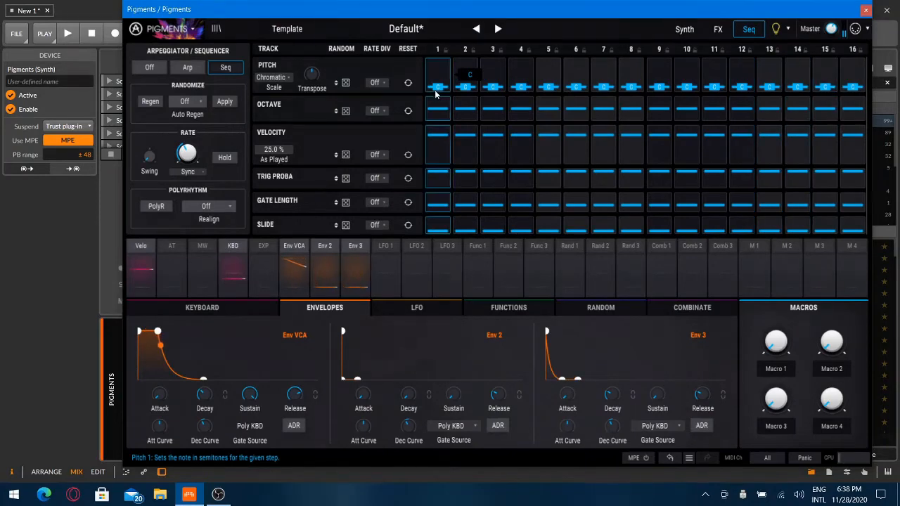
left_click_drag(438, 89, 844, 68)
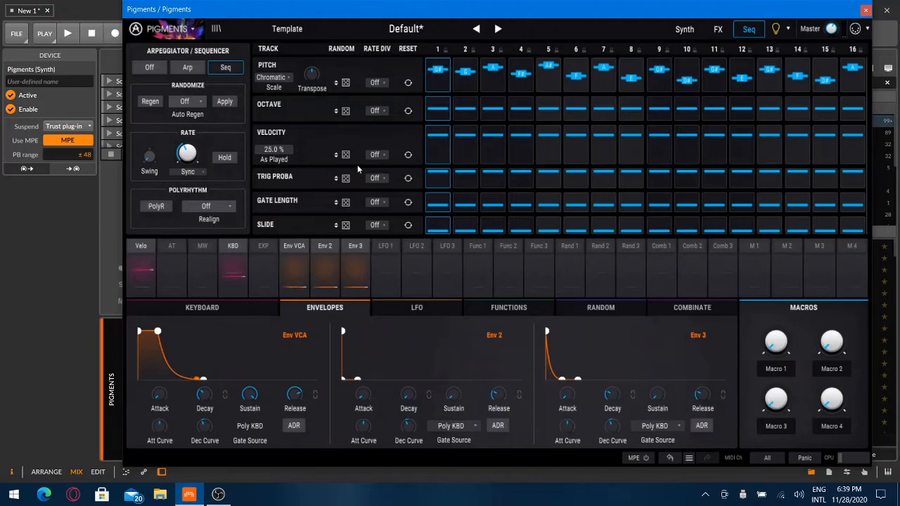
- Change the sequencer's pitch scale to Harmonic Minor
left_click(277, 82)
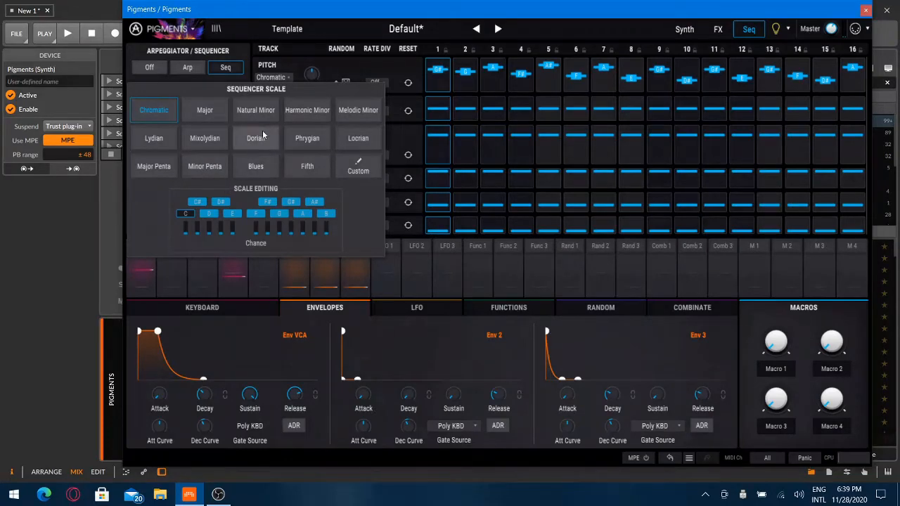
left_click(304, 114)
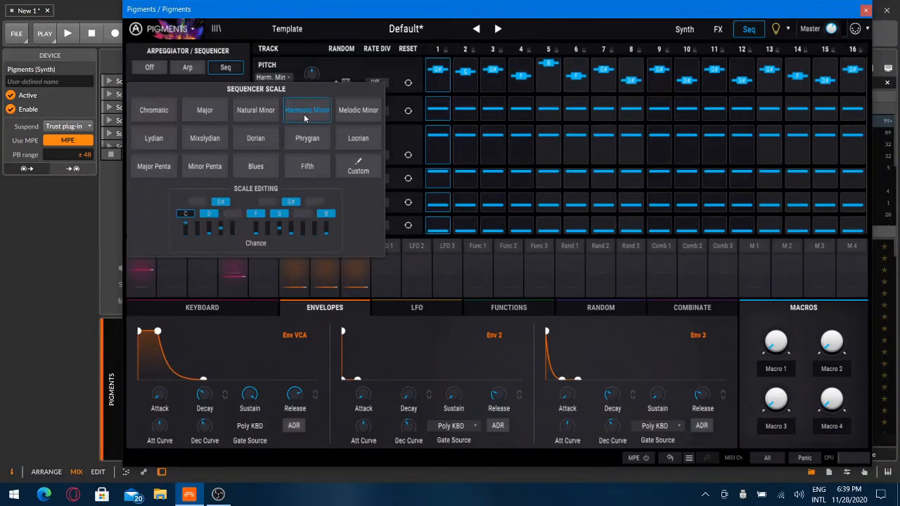
left_click(396, 65)
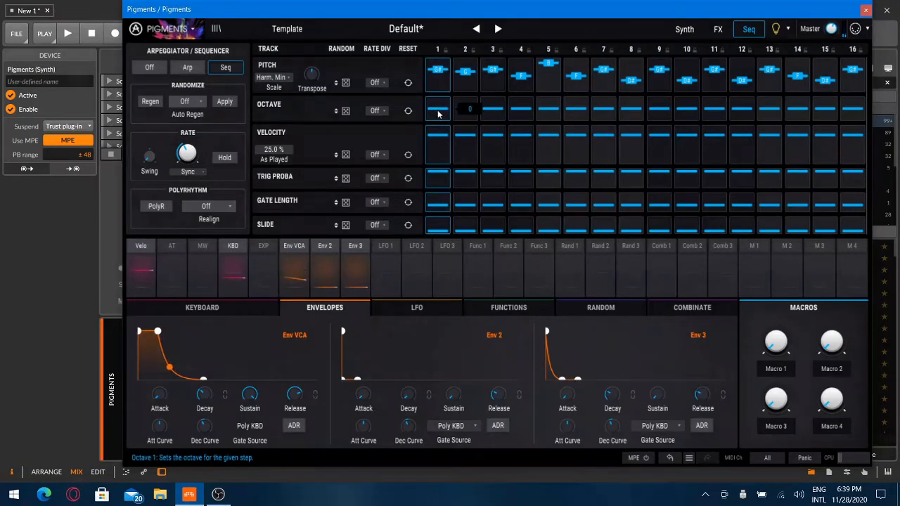
- Set the sequencer octaves to 2 on step 2, 1 on steps 6, 8, 10 and 14, and -1 on steps 4, 12 and 16
left_click(470, 101)
left_click(519, 114)
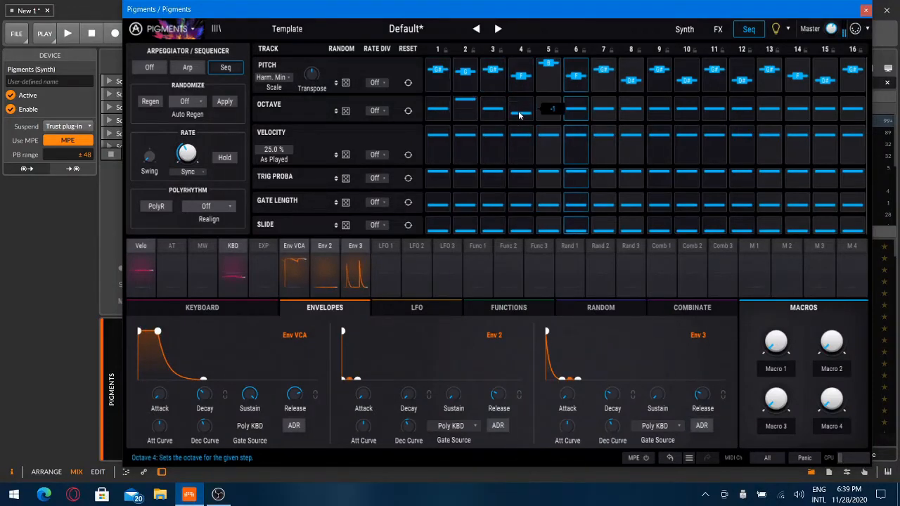
left_click(573, 103)
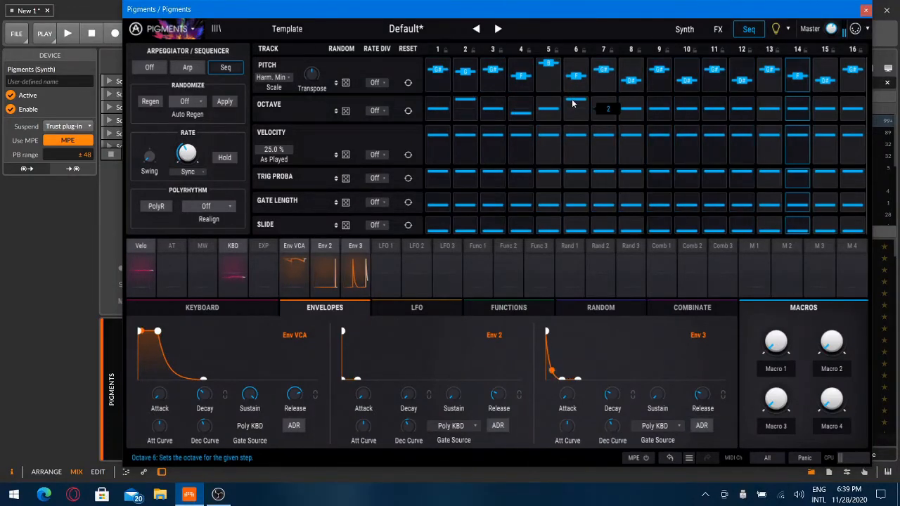
left_click_drag(573, 101, 574, 105)
left_click(632, 105)
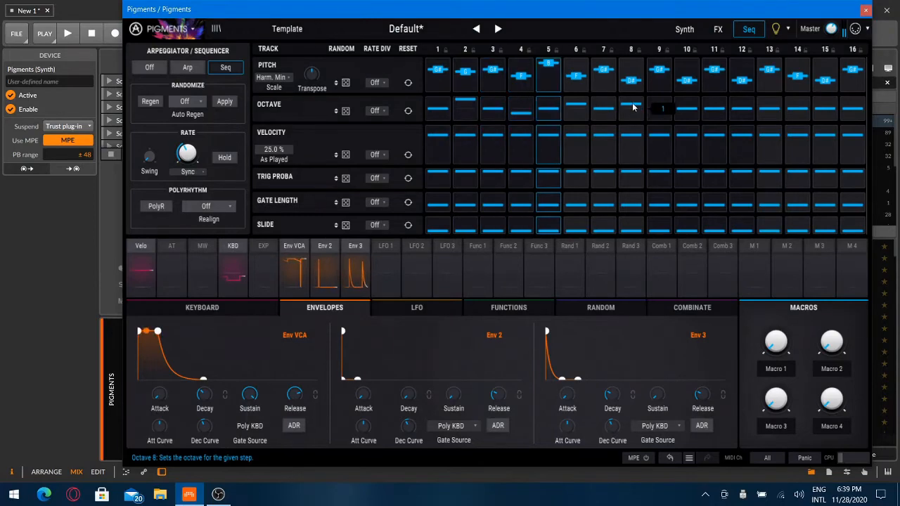
left_click(678, 105)
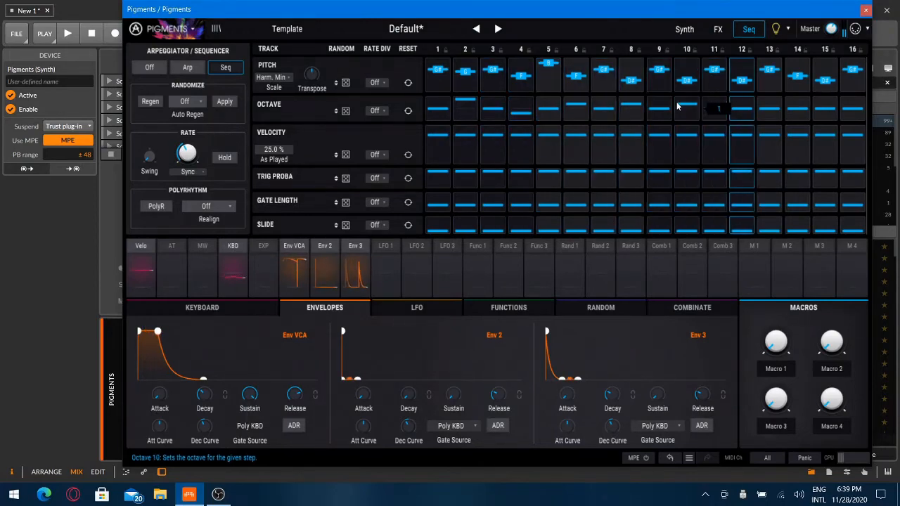
left_click(746, 113)
left_click(801, 114)
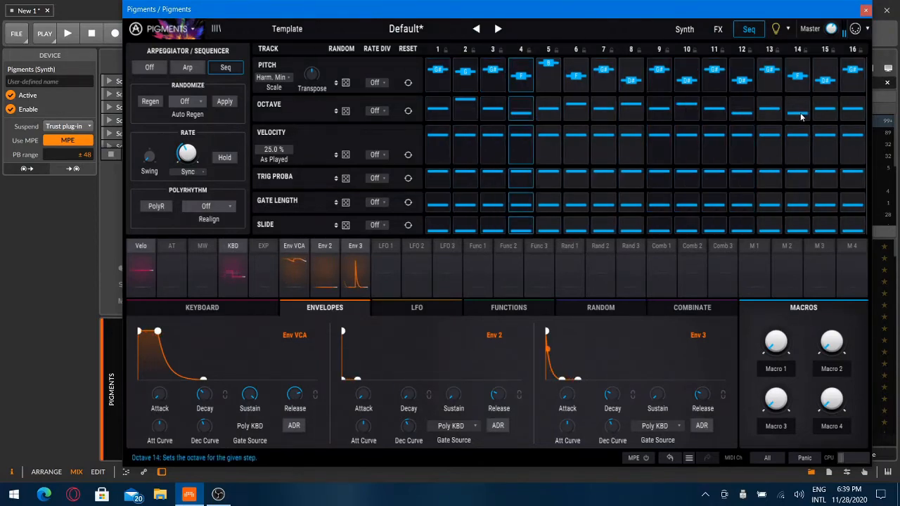
left_click_drag(800, 114, 799, 106)
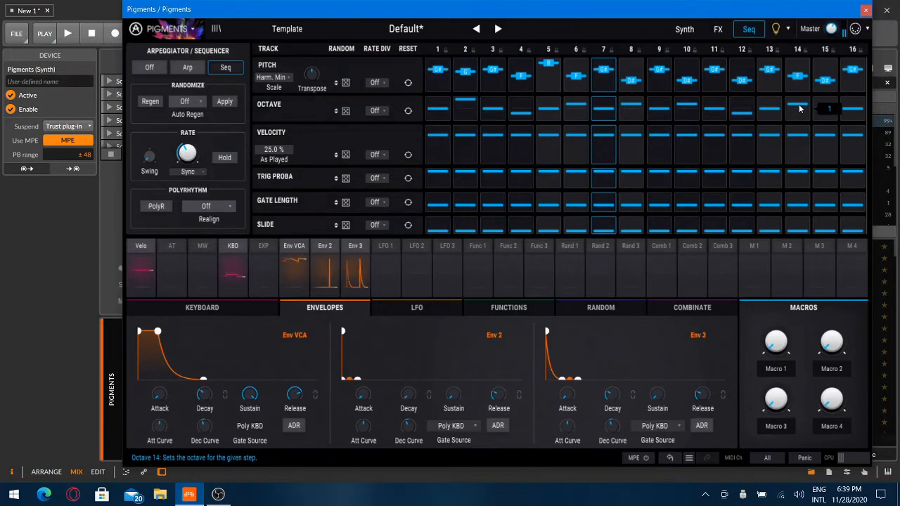
left_click(849, 114)
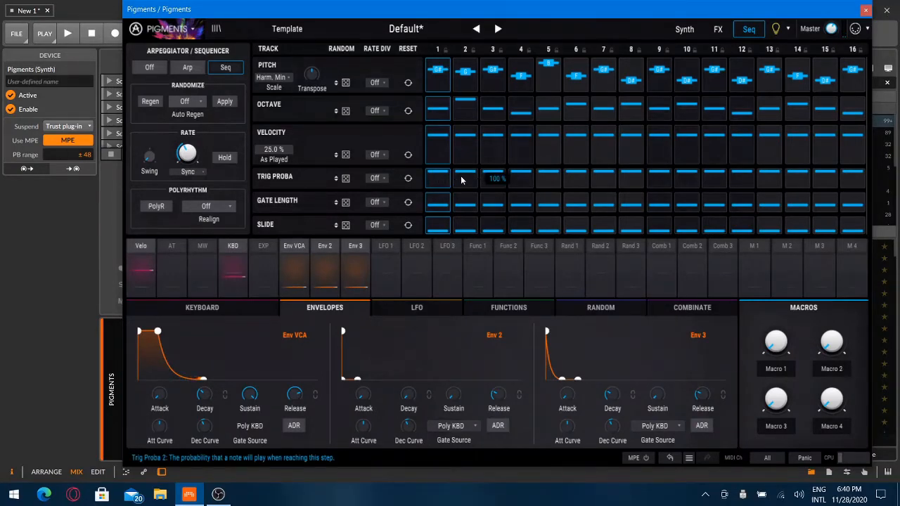
- Lower the trigger probability on steps 2, 6, 7, 9, 11, 12 and 14 to 16, and raise the sequencer's synced rate above 1/8
left_click_drag(465, 177, 466, 188)
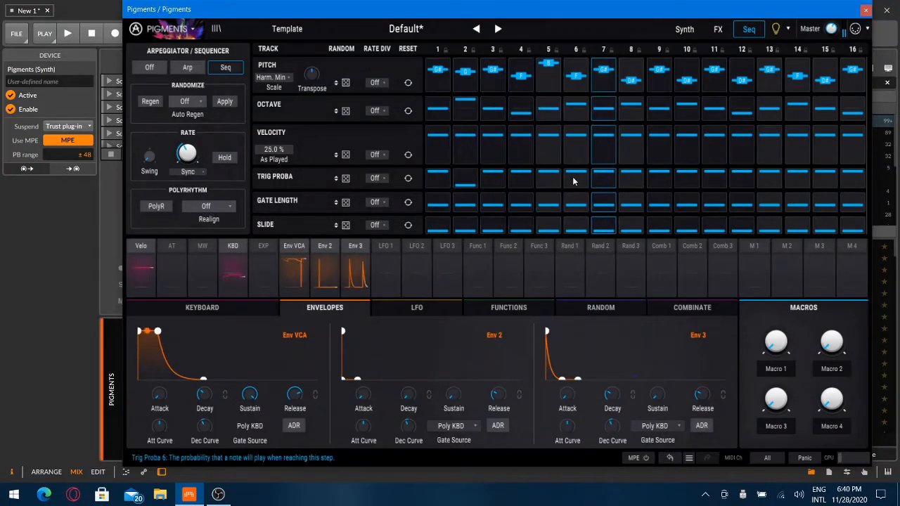
left_click_drag(573, 180, 601, 251)
left_click(660, 181)
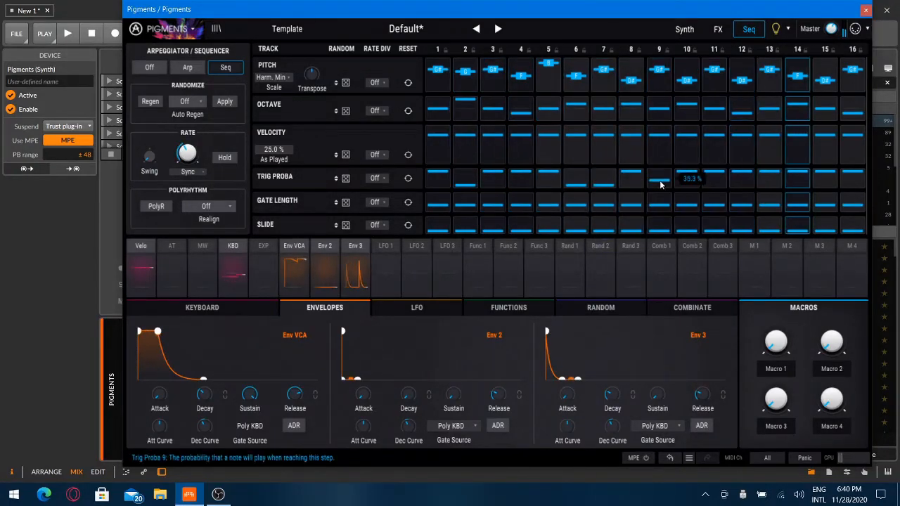
left_click(706, 181)
left_click(741, 178)
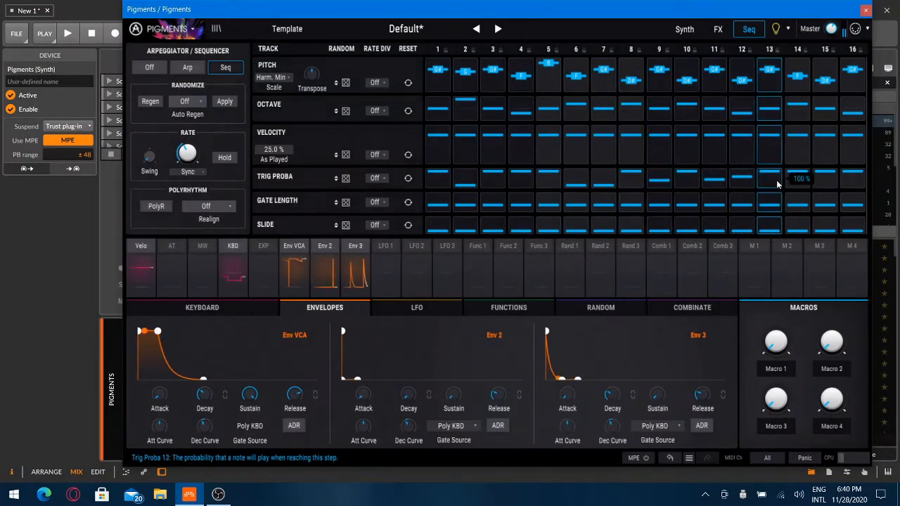
left_click(796, 182)
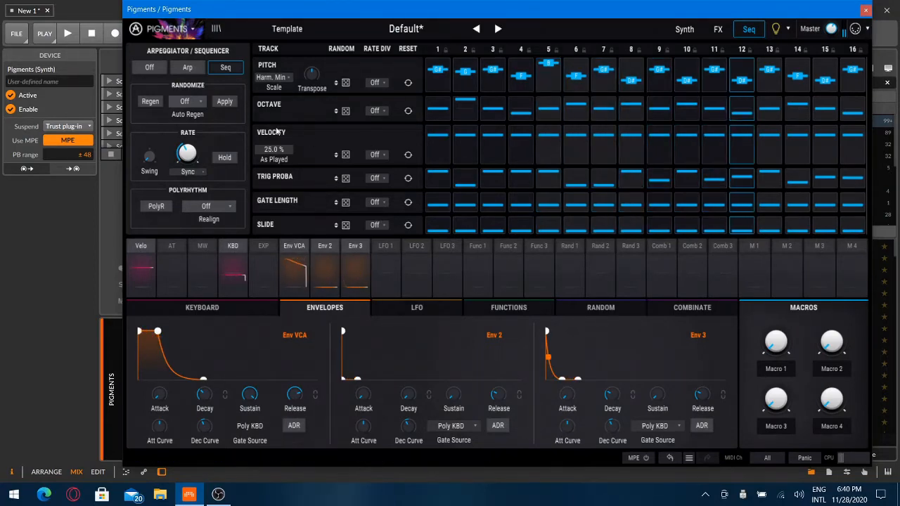
mouse_move(186, 149)
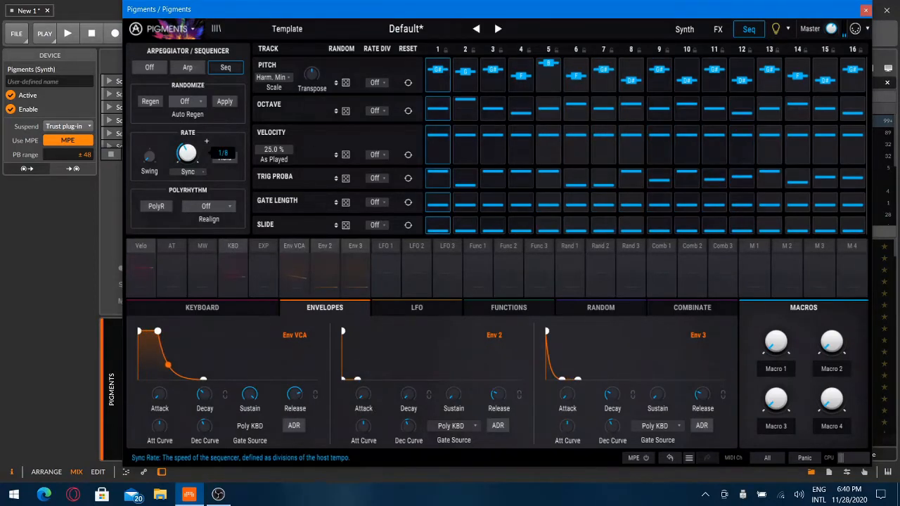
left_click_drag(190, 151, 190, 138)
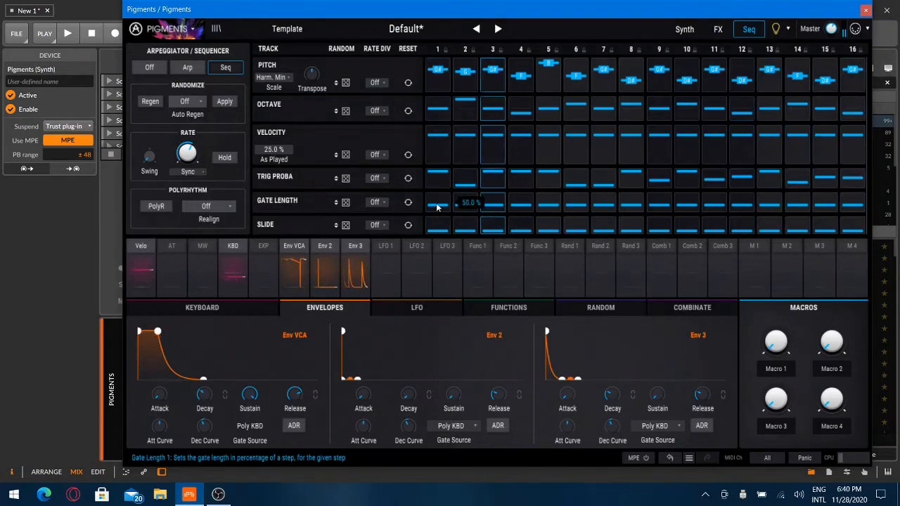
- Shorten the gate length of step 1 and add slide to several steps of the sequence
left_click_drag(436, 206, 519, 224)
left_click_drag(576, 232, 627, 227)
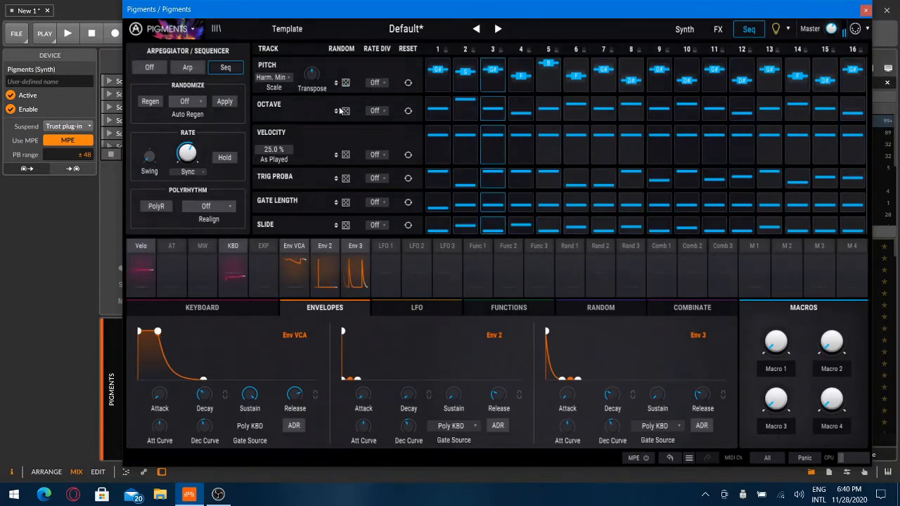
- Try out the random amounts of the sequencer's octave, trigger probability and slide tracks
left_click_drag(337, 111, 337, 111)
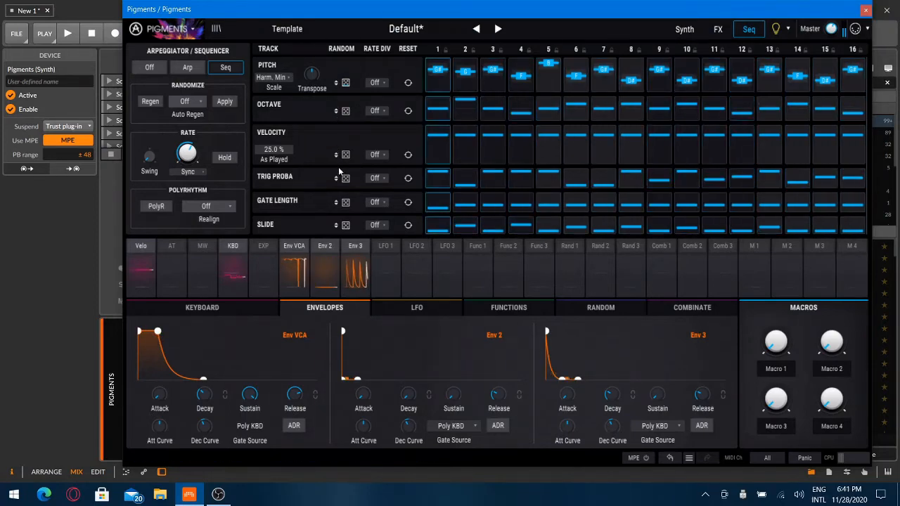
left_click_drag(337, 178, 337, 175)
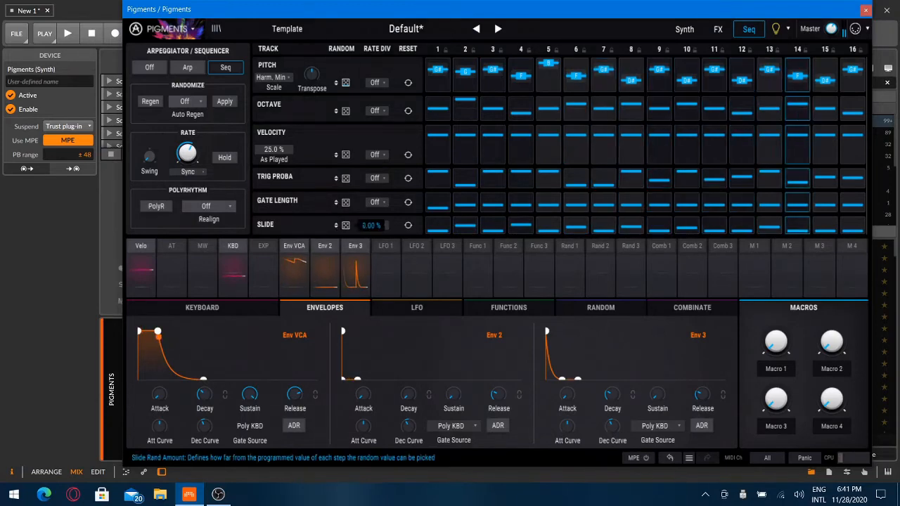
left_click_drag(337, 222, 338, 225)
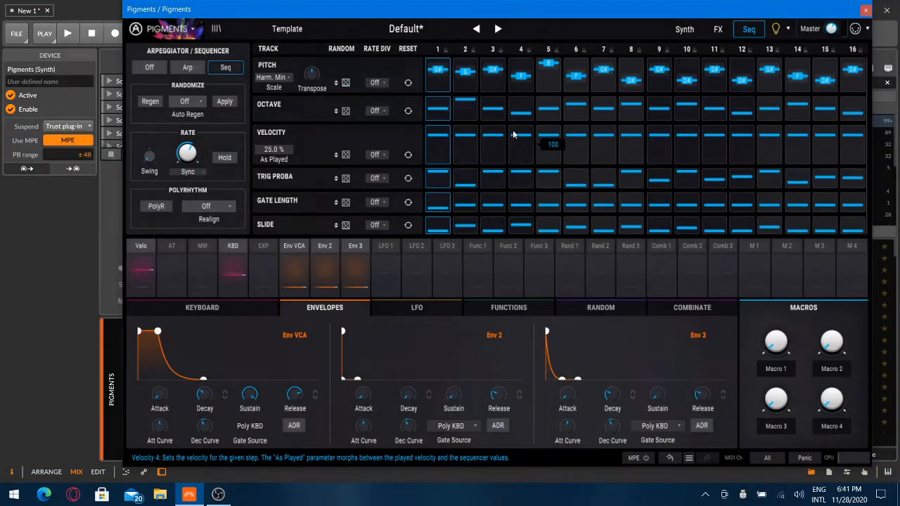
- Load the Default template on the synth page and change Engine 1's type to Sample
left_click(681, 30)
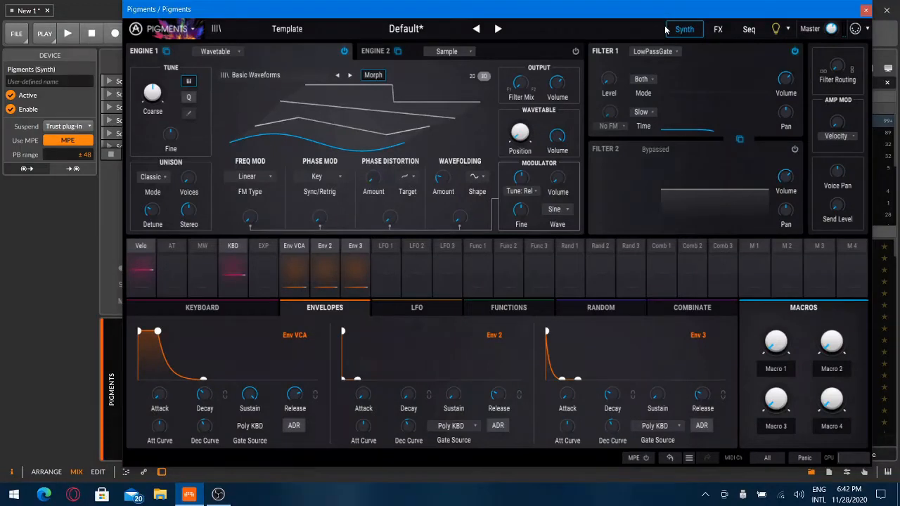
left_click(450, 32)
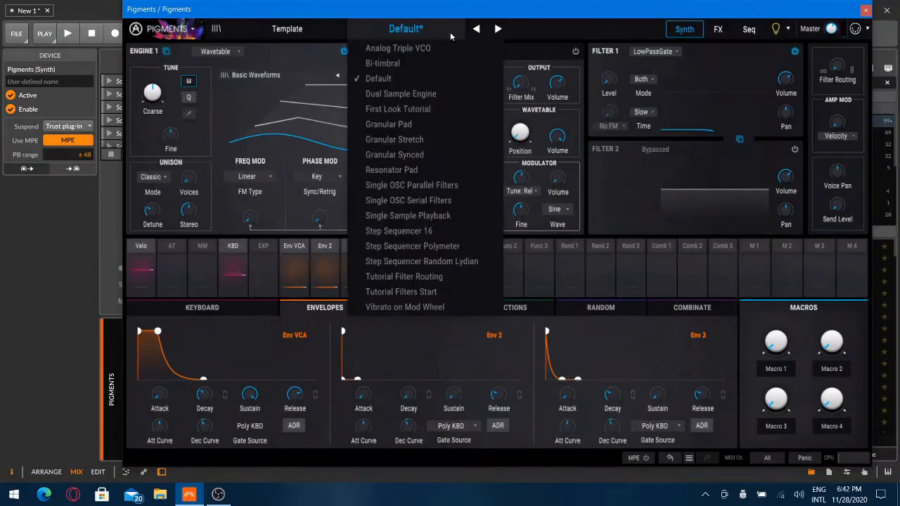
left_click(385, 79)
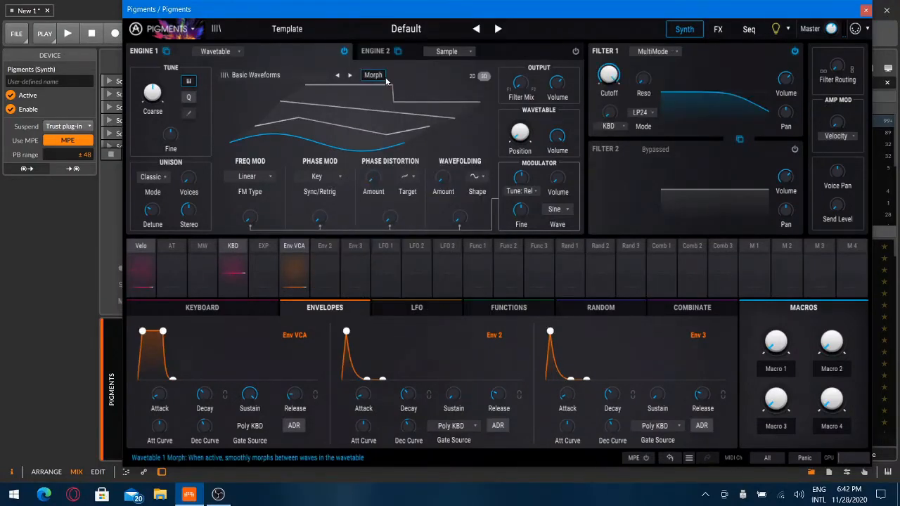
left_click(225, 51)
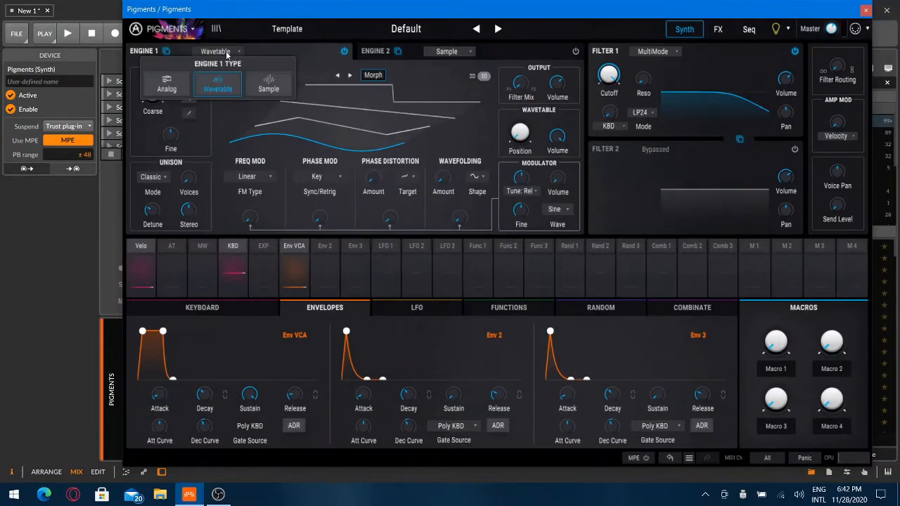
left_click(268, 92)
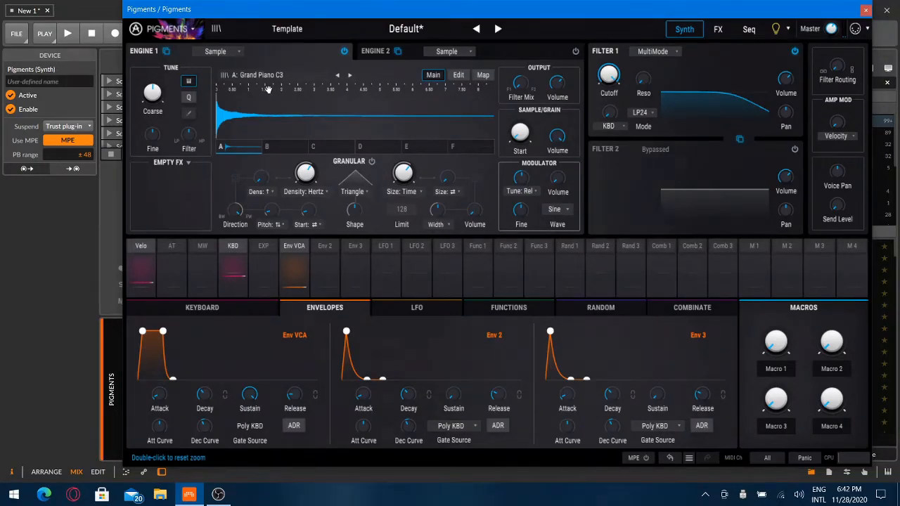
- Enable Engine 1's granular mode, with grain density raised to about 56 Hz and grain size to about 491 ms
left_click(167, 162)
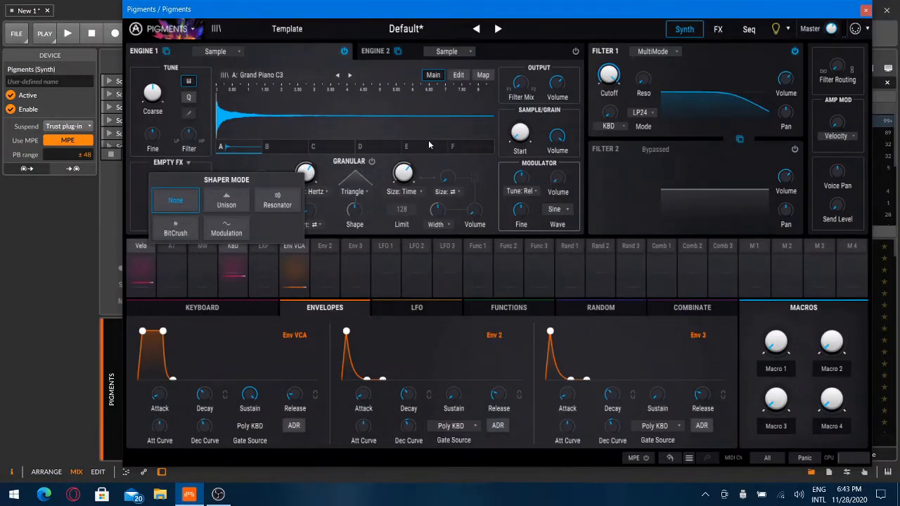
left_click(448, 161)
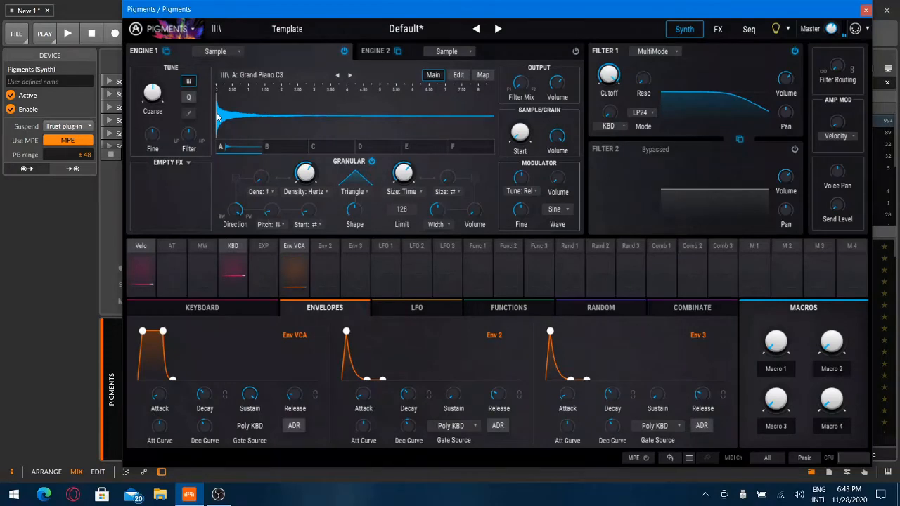
mouse_move(292, 173)
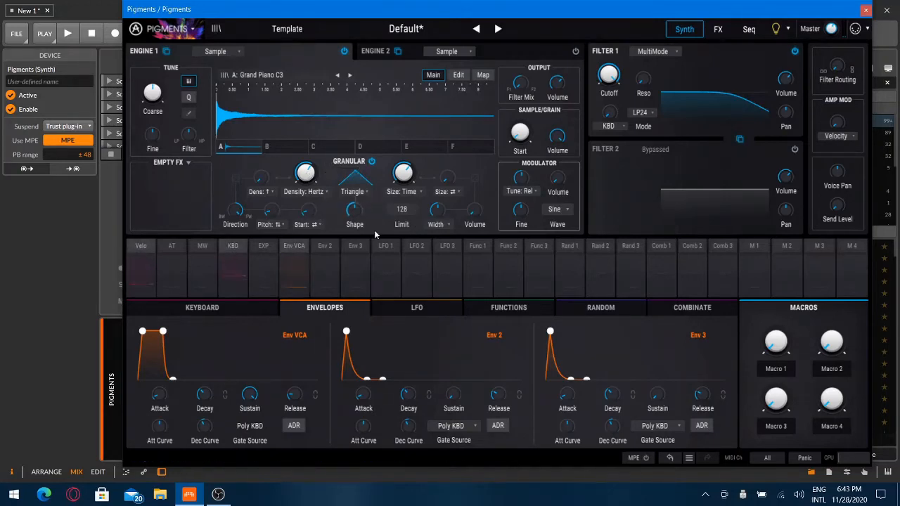
left_click_drag(301, 174, 300, 174)
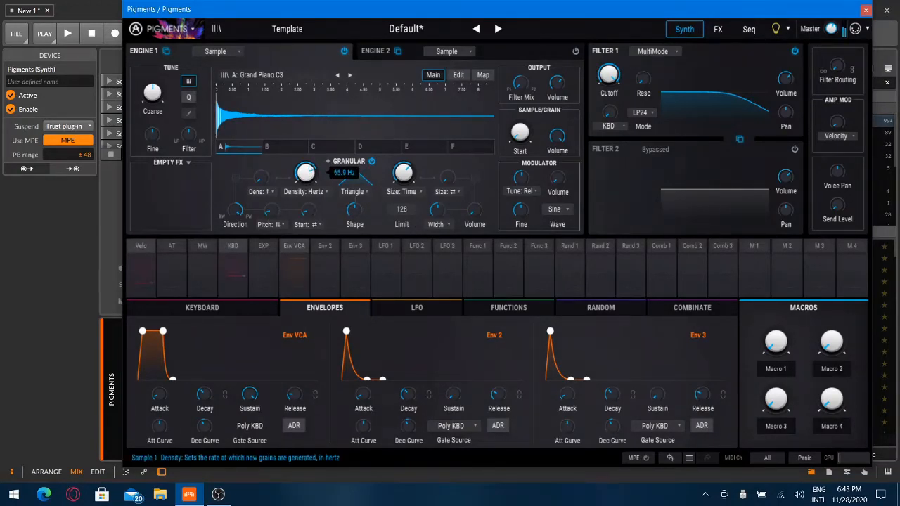
left_click_drag(300, 173, 300, 174)
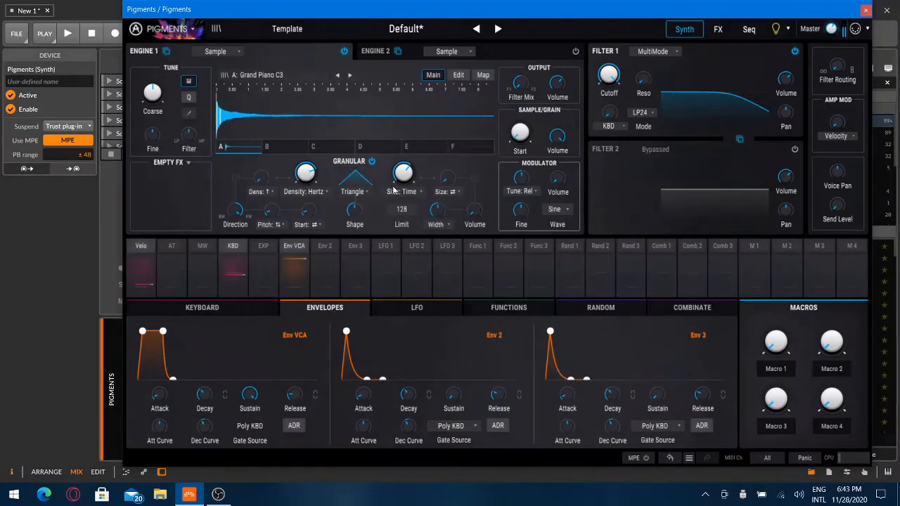
left_click_drag(403, 173, 399, 182)
mouse_move(399, 183)
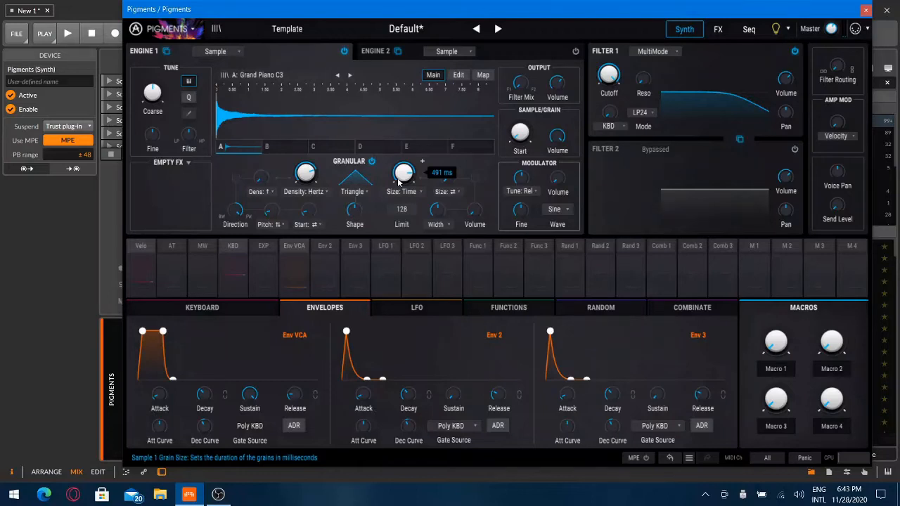
- Try a different shape amount for the Triangle grain envelope and reset it to its default
left_click(360, 192)
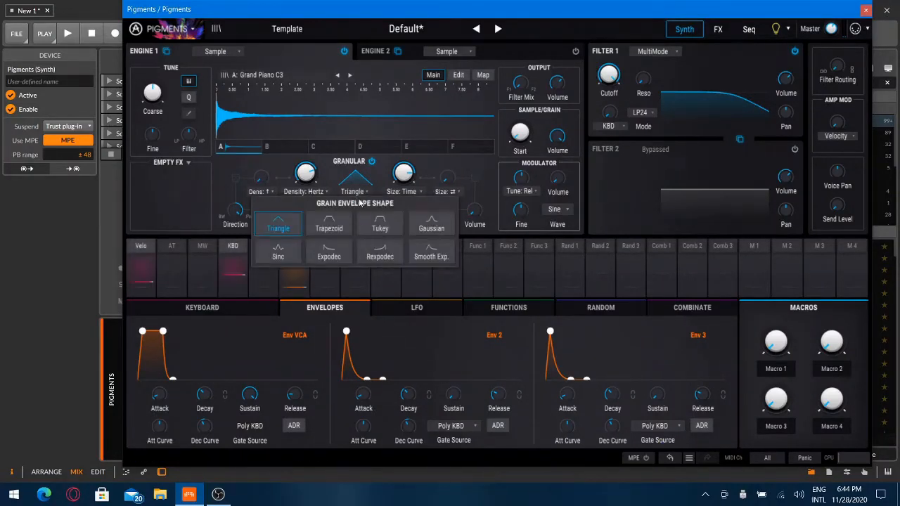
left_click(278, 224)
mouse_move(355, 211)
left_mouse_down()
mouse_move(355, 242)
mouse_move(355, 174)
mouse_move(355, 224)
mouse_move(356, 213)
left_mouse_up()
double_click(356, 213)
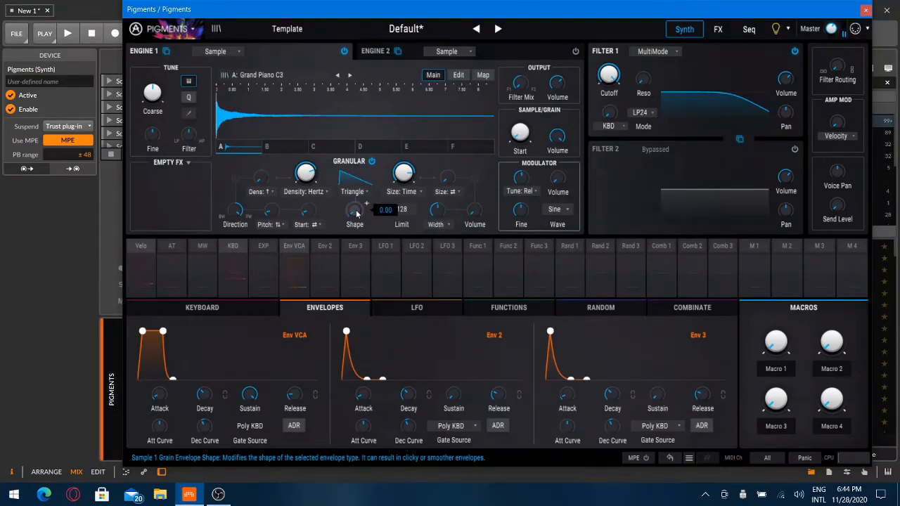
double_click(356, 213)
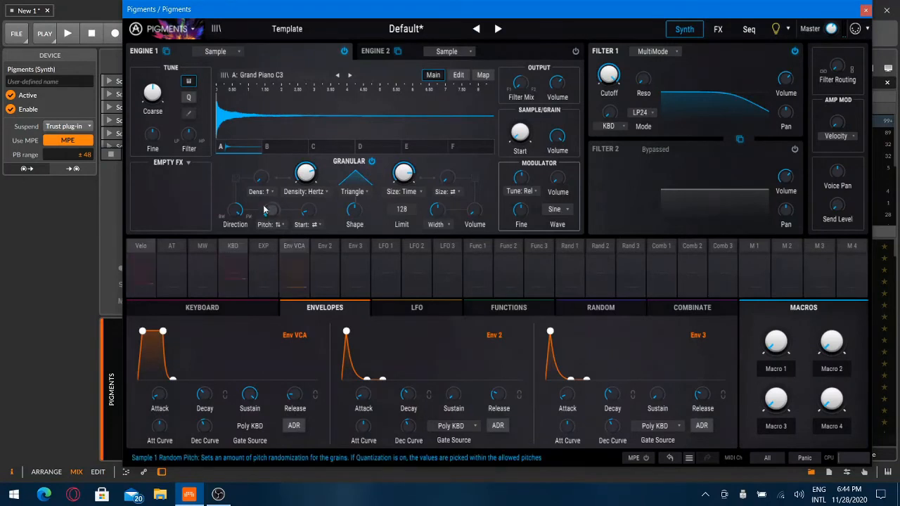
- Try a random grain start offset of about 0.54, and reset both the offset and the sample start
mouse_move(267, 211)
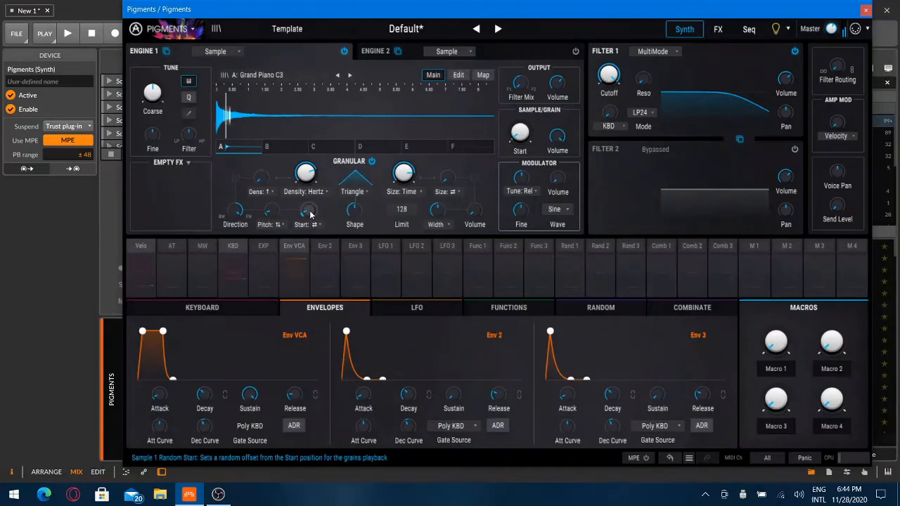
mouse_move(310, 213)
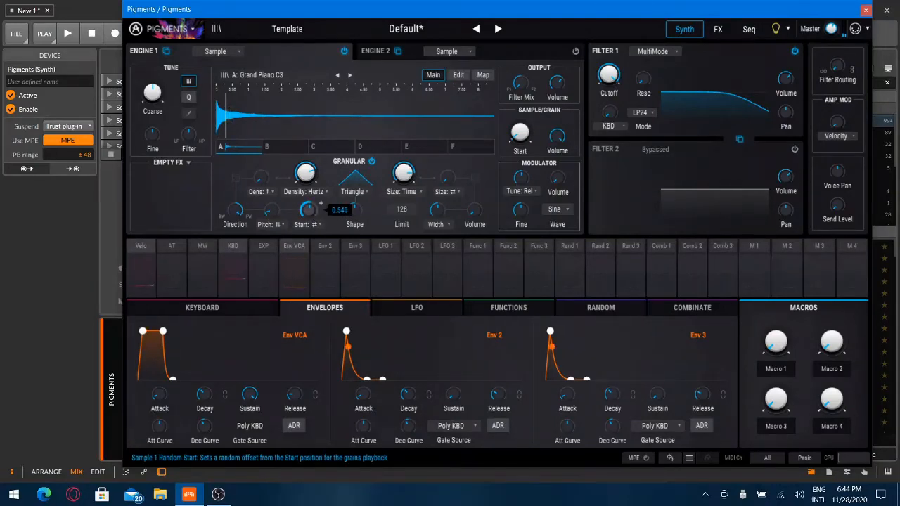
mouse_move(310, 212)
left_mouse_down()
mouse_move(310, 232)
mouse_move(309, 224)
left_mouse_up()
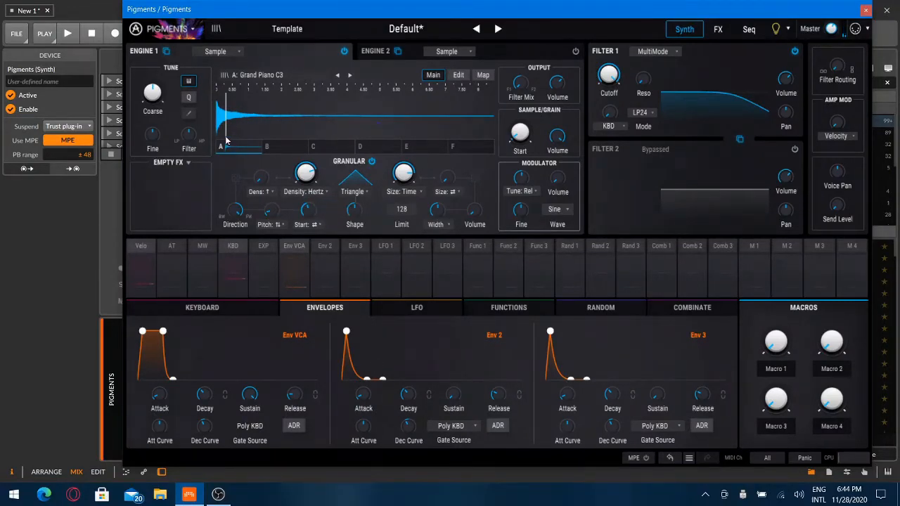
mouse_move(514, 140)
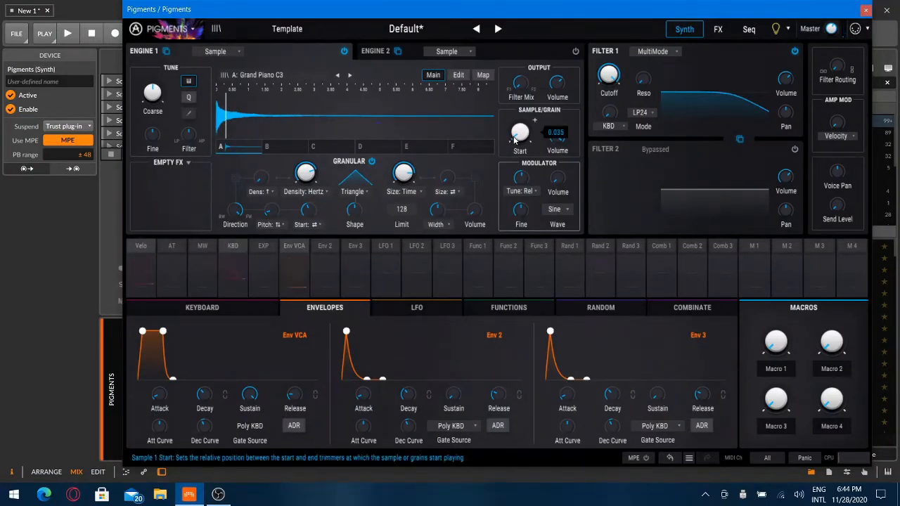
mouse_move(517, 140)
left_mouse_down()
mouse_move(517, 104)
mouse_move(515, 140)
left_mouse_up()
mouse_move(313, 219)
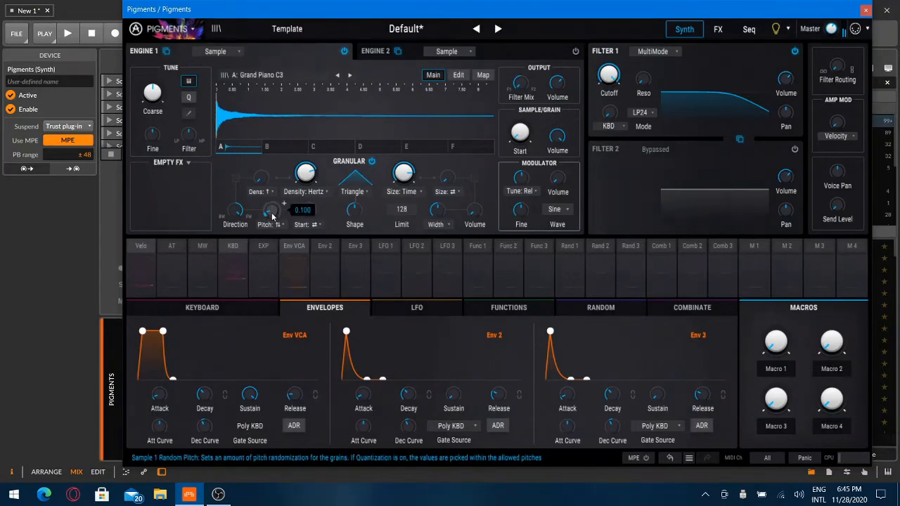
- Try randomizing the grain pitch and playing grains forward and backward, and restore both settings to their defaults
mouse_move(273, 210)
left_mouse_down()
mouse_move(273, 117)
mouse_move(273, 202)
left_mouse_up()
mouse_move(249, 204)
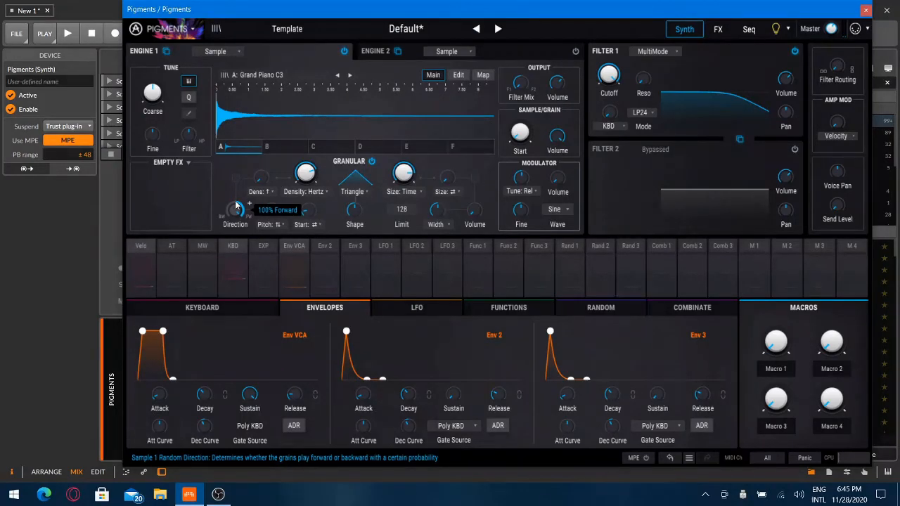
mouse_move(239, 210)
left_mouse_down()
mouse_move(239, 295)
mouse_move(238, 212)
left_mouse_up()
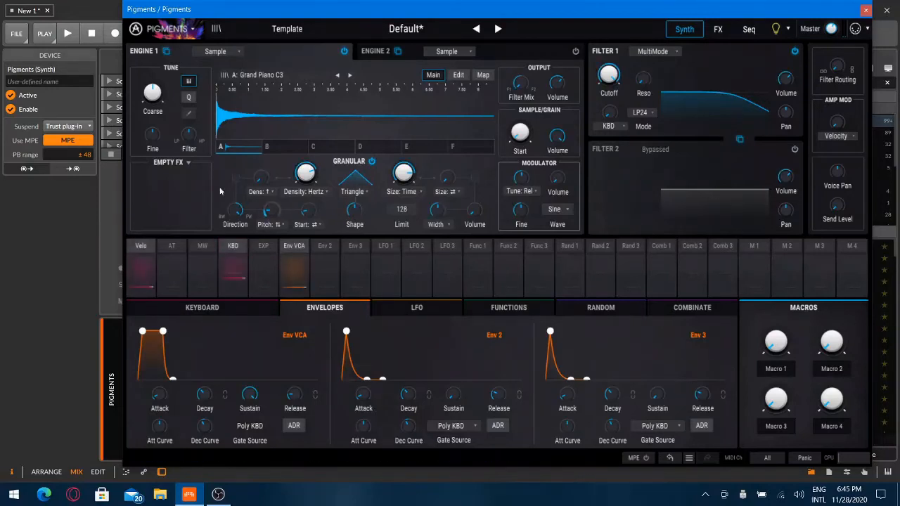
mouse_move(237, 221)
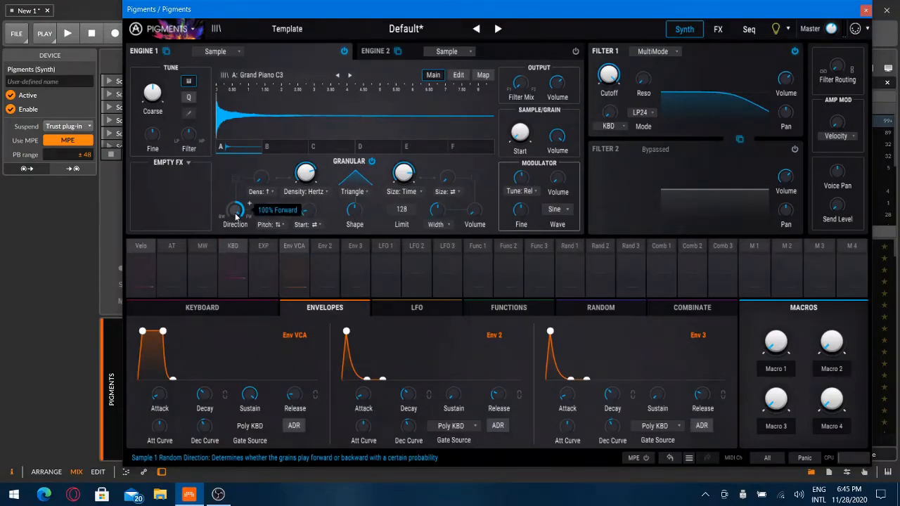
left_click_drag(235, 213, 236, 302)
left_click_drag(234, 210, 234, 172)
left_click_drag(235, 210, 235, 168)
left_click_drag(230, 206, 230, 296)
double_click(230, 207)
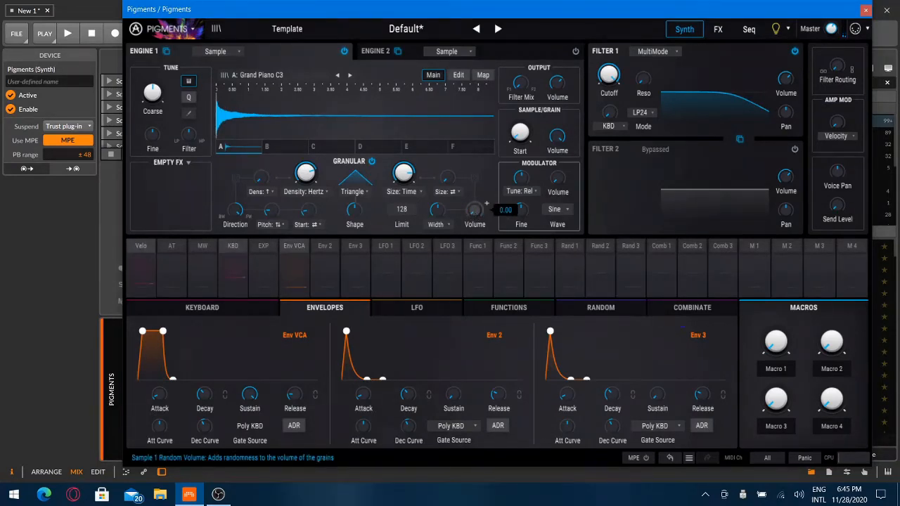
- Try randomizing the grain volume, and set the random grain size to about 0.10
mouse_move(475, 210)
left_mouse_down()
mouse_move(475, 170)
mouse_move(476, 218)
left_mouse_up()
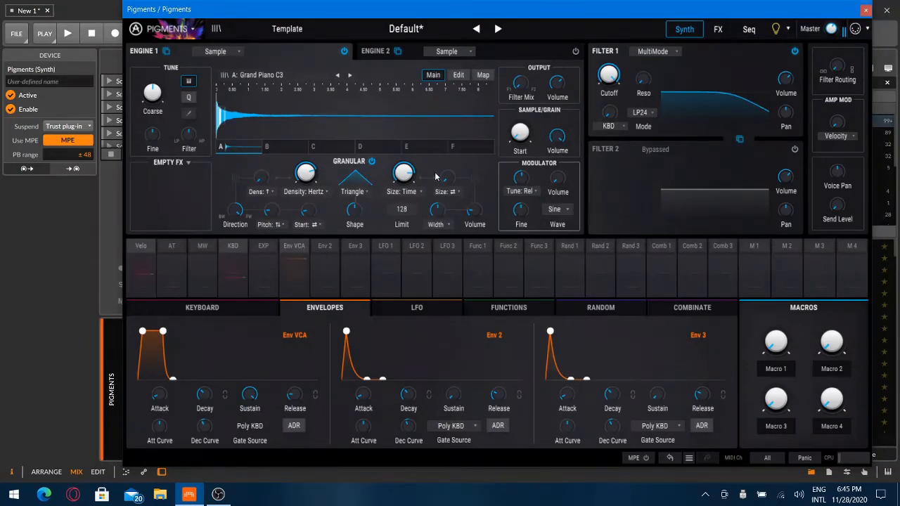
mouse_move(447, 177)
left_mouse_down()
mouse_move(446, 169)
mouse_move(460, 171)
mouse_move(447, 164)
mouse_move(449, 185)
left_mouse_up()
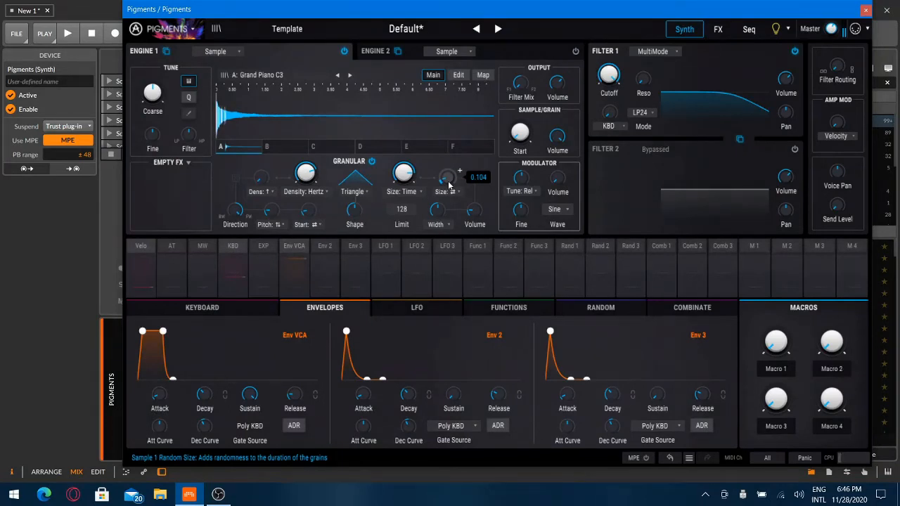
- Try the Unison shaper mode on Engine 1's piano sample
left_click(190, 162)
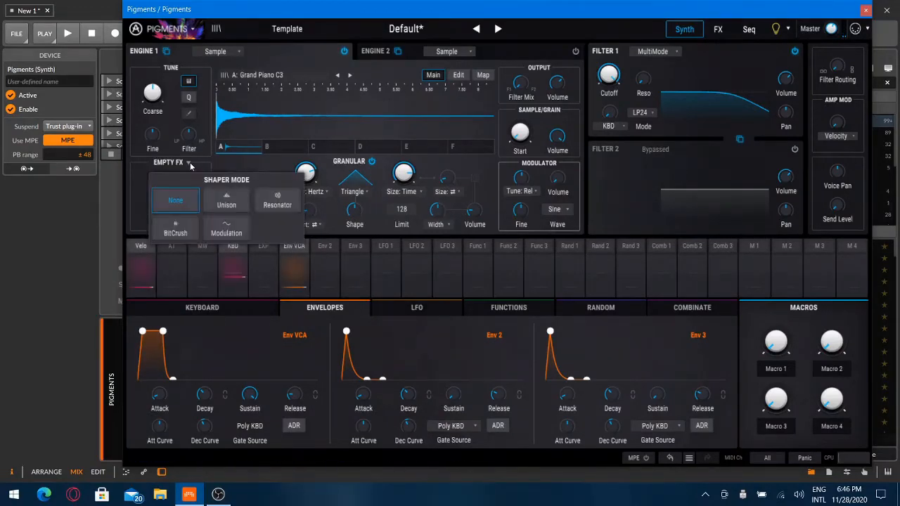
left_click(226, 205)
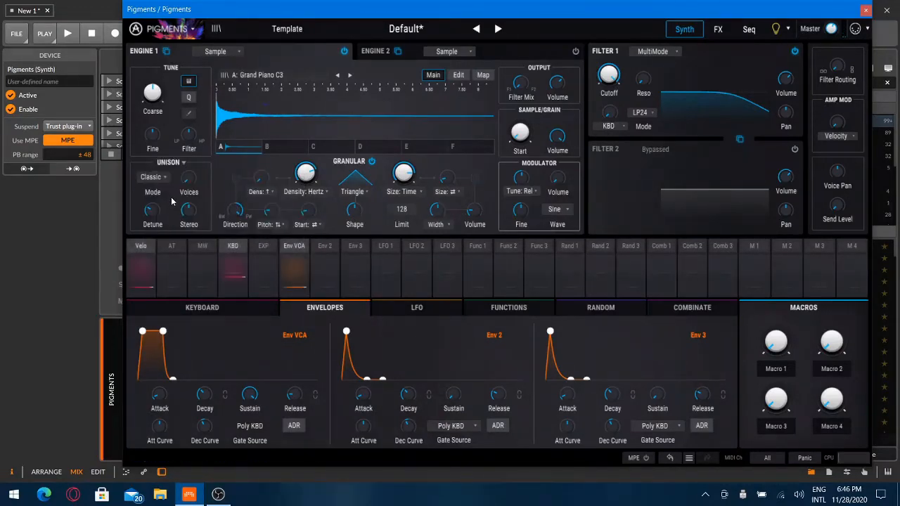
mouse_move(189, 178)
left_mouse_down()
mouse_move(189, 163)
mouse_move(188, 180)
left_mouse_up()
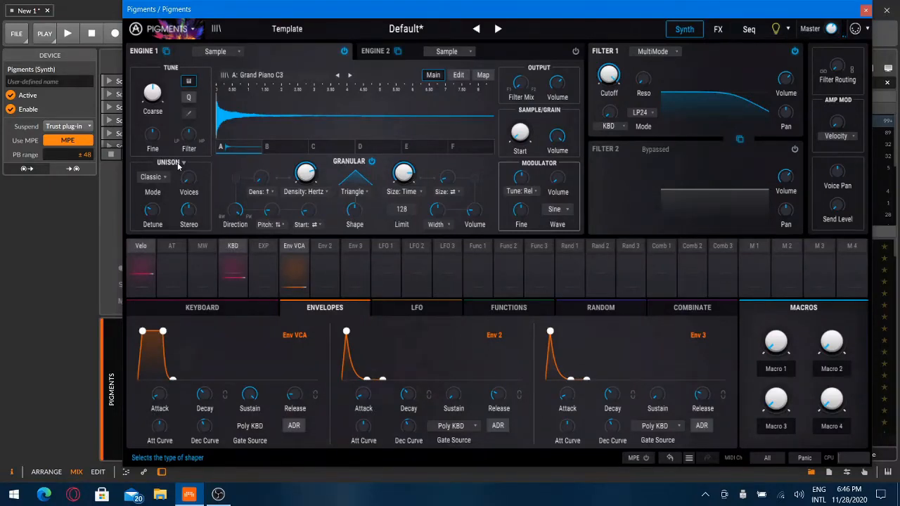
- Set Engine 1's shaper mode to Modulation and try frequency modulation on the grains
left_click(178, 164)
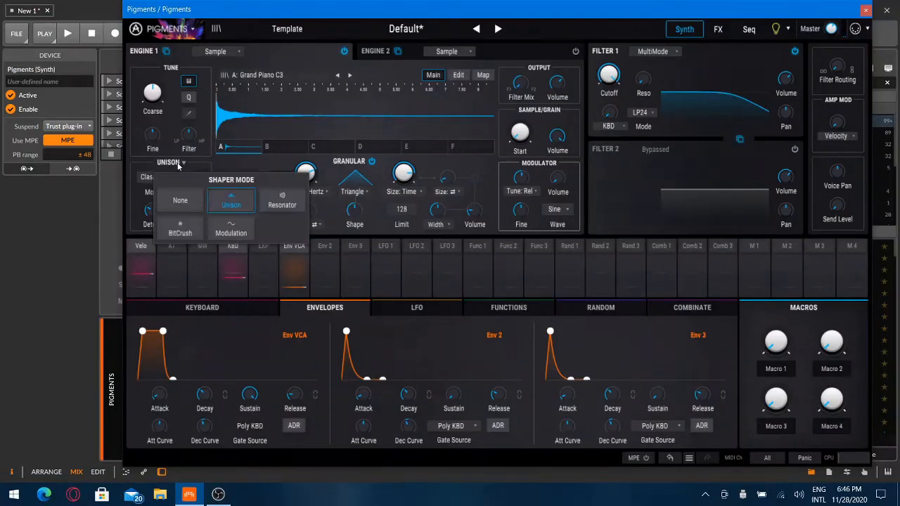
left_click(217, 236)
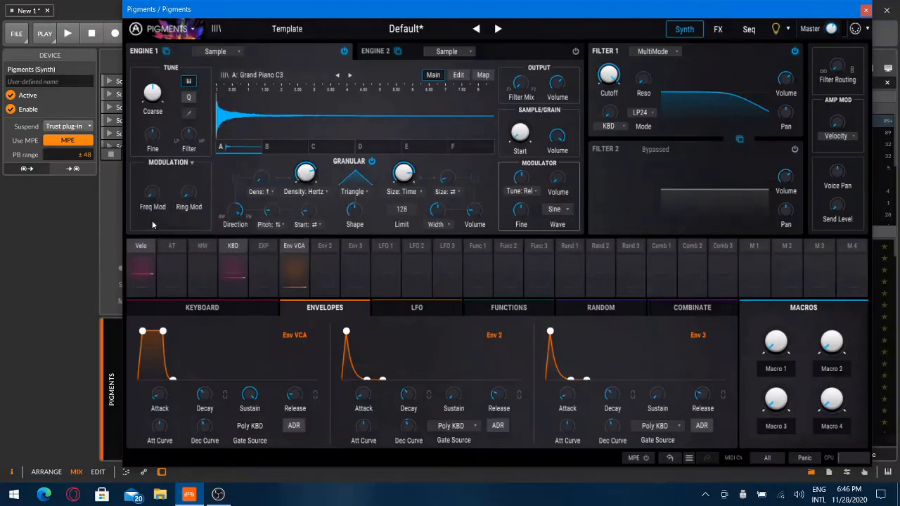
left_click_drag(153, 200, 153, 176)
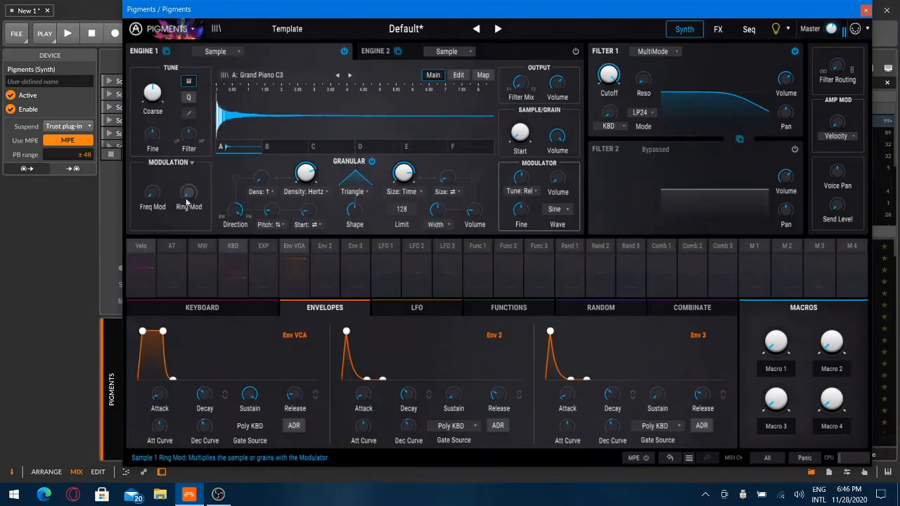
mouse_move(189, 202)
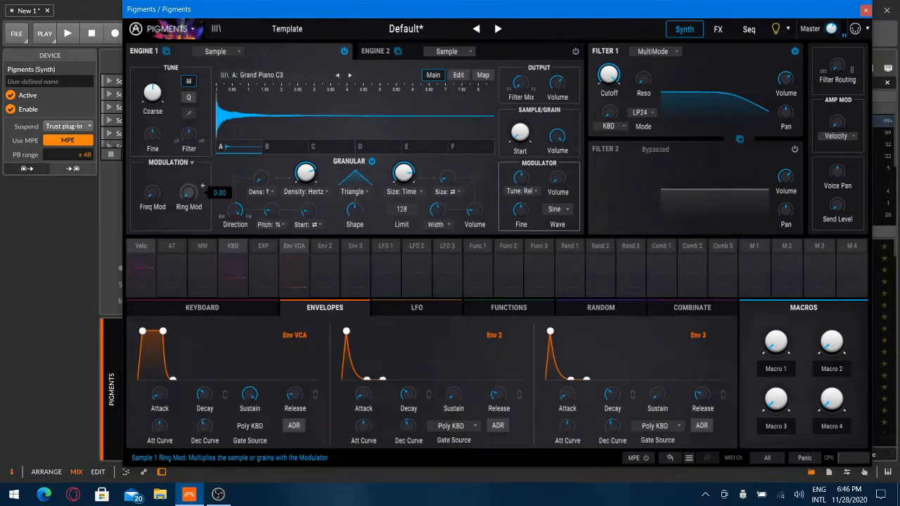
- Apply a small amount of ring modulation to the grains and raise the modulator's relative coarse tuning
left_click_drag(188, 197, 188, 161)
mouse_move(520, 178)
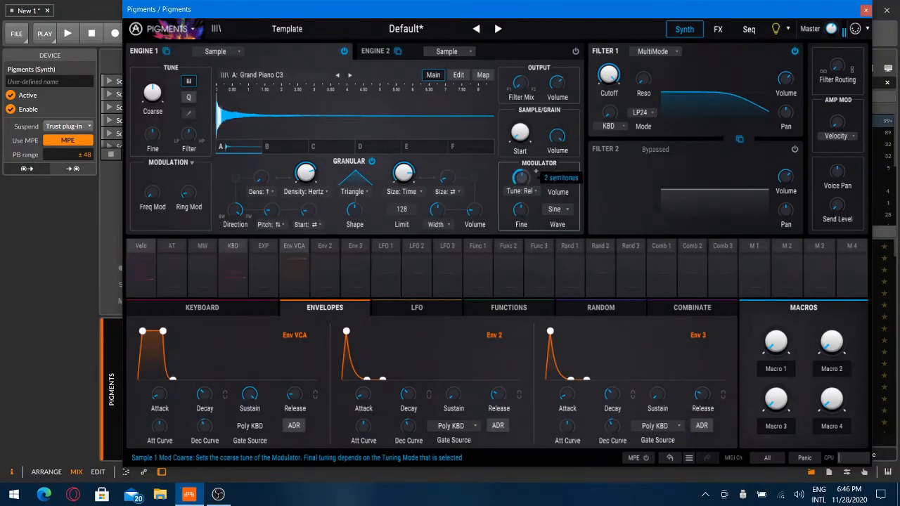
left_click_drag(520, 178, 520, 169)
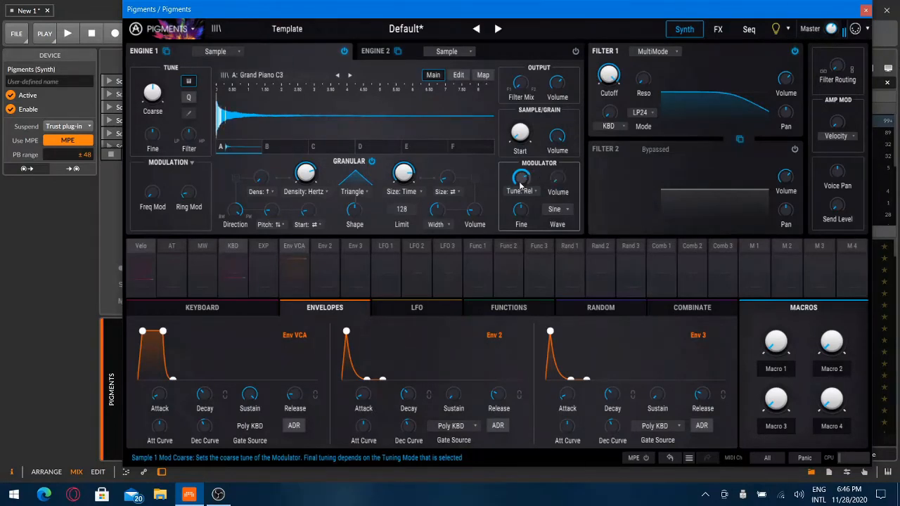
left_click_drag(520, 182, 521, 176)
mouse_move(187, 194)
left_mouse_down()
mouse_move(187, 184)
mouse_move(187, 199)
left_mouse_up()
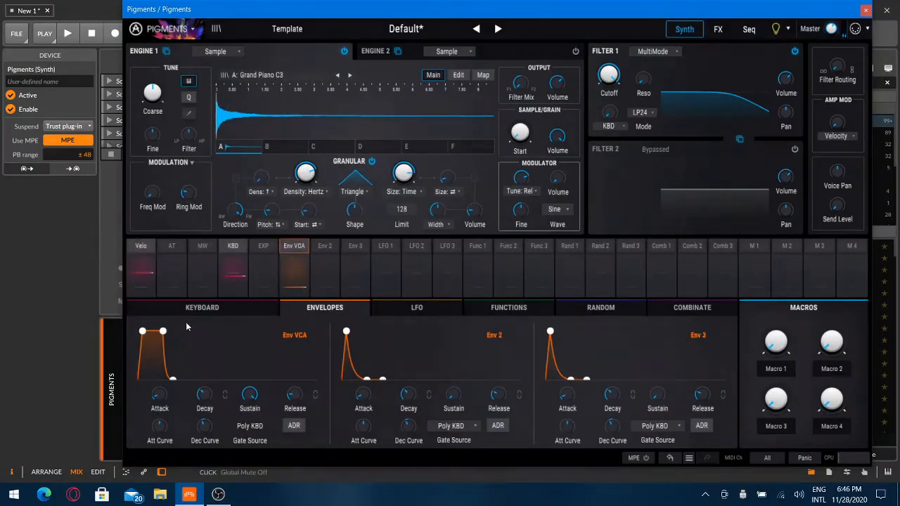
- Shorten the Env VCA attack to its minimum and lengthen its release to about 3.33 s
mouse_move(169, 395)
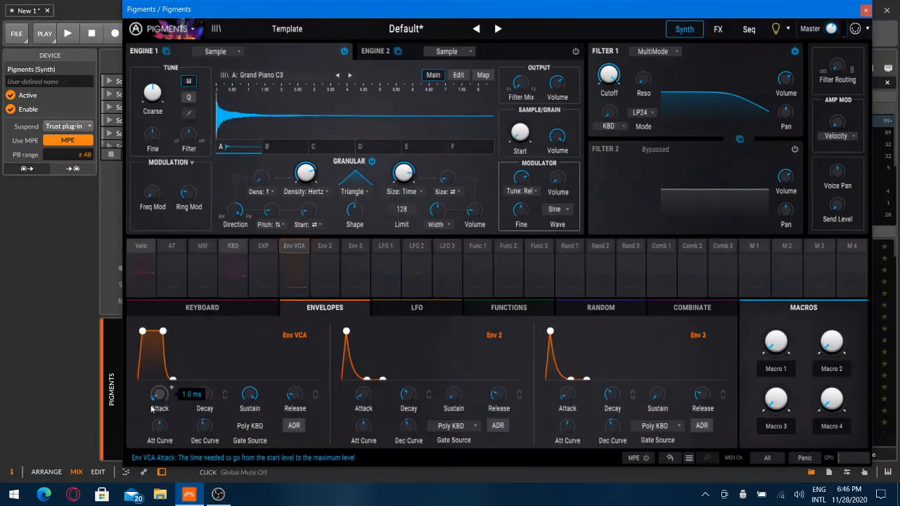
mouse_move(161, 401)
left_mouse_down()
mouse_move(161, 379)
mouse_move(161, 415)
left_mouse_up()
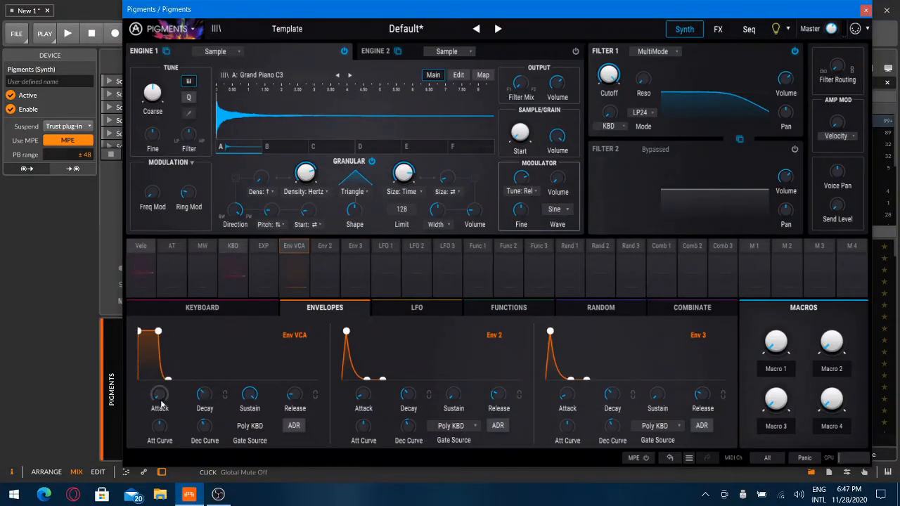
mouse_move(248, 405)
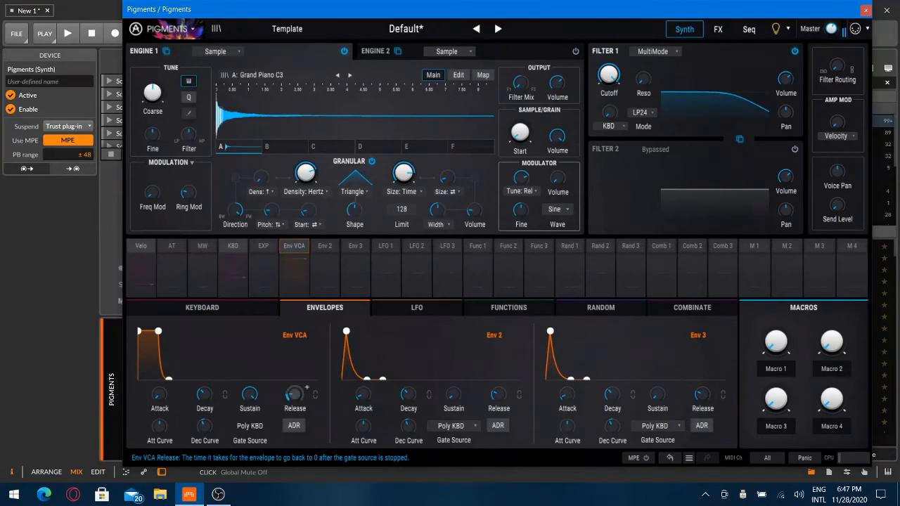
left_click_drag(289, 401, 289, 362)
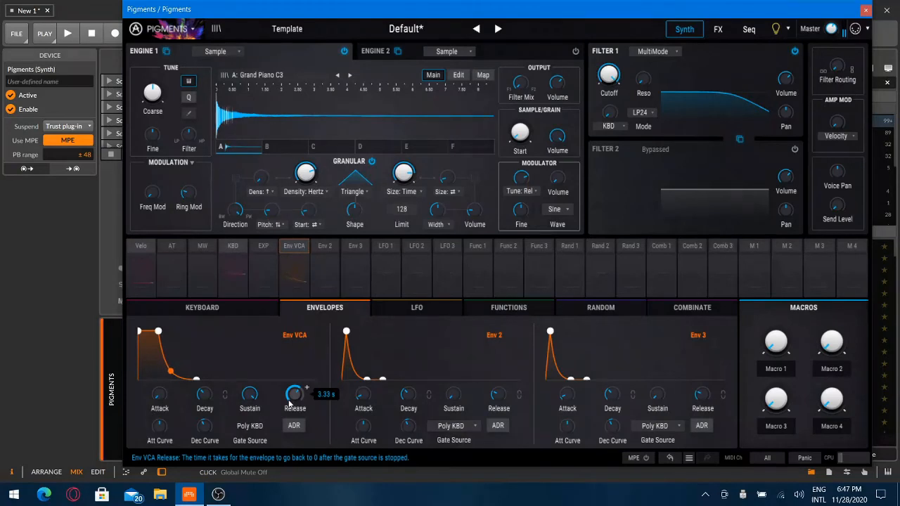
- Switch to Engine 2 and activate it
mouse_move(406, 166)
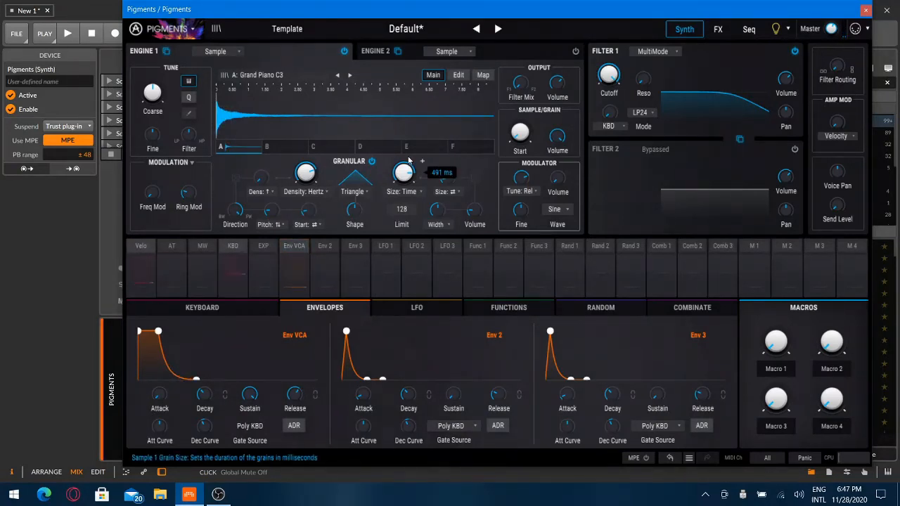
left_click(374, 52)
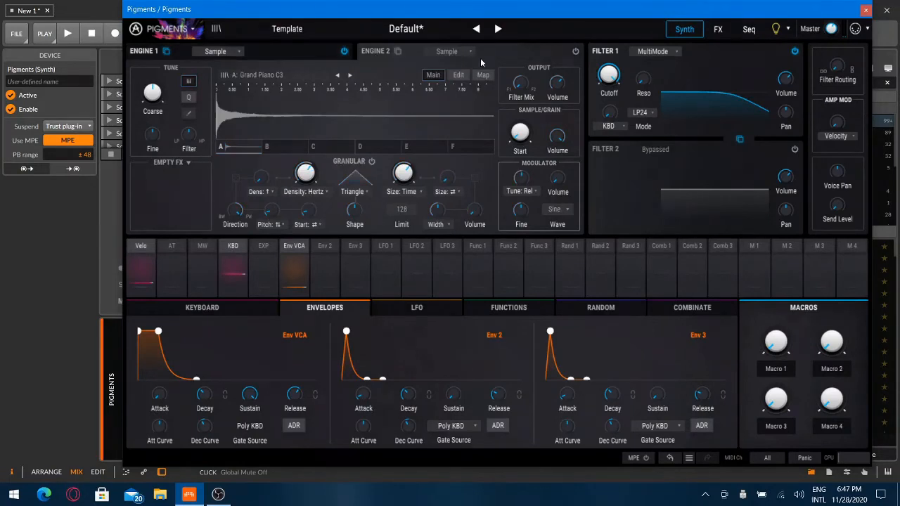
left_click(575, 52)
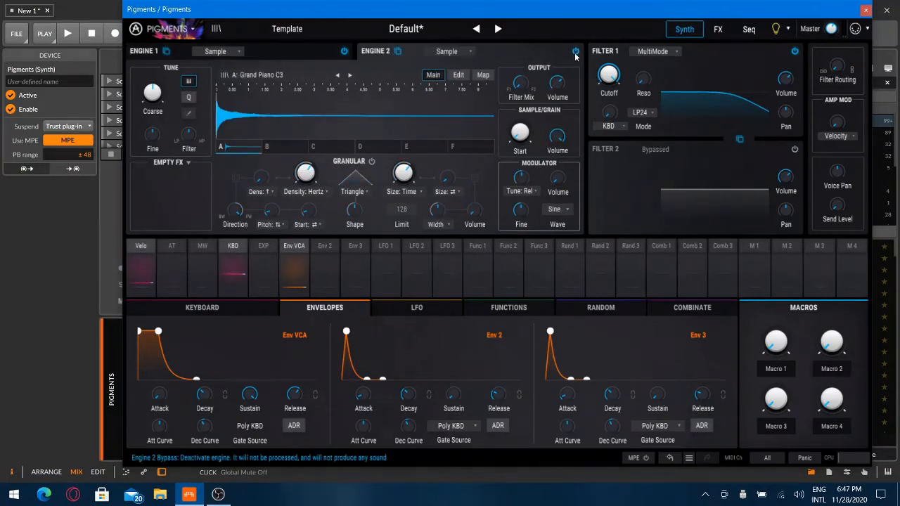
- Load the Steel Acoustic C4 sample from the Guitar & Bass category into Engine 2's slot A
left_click(274, 76)
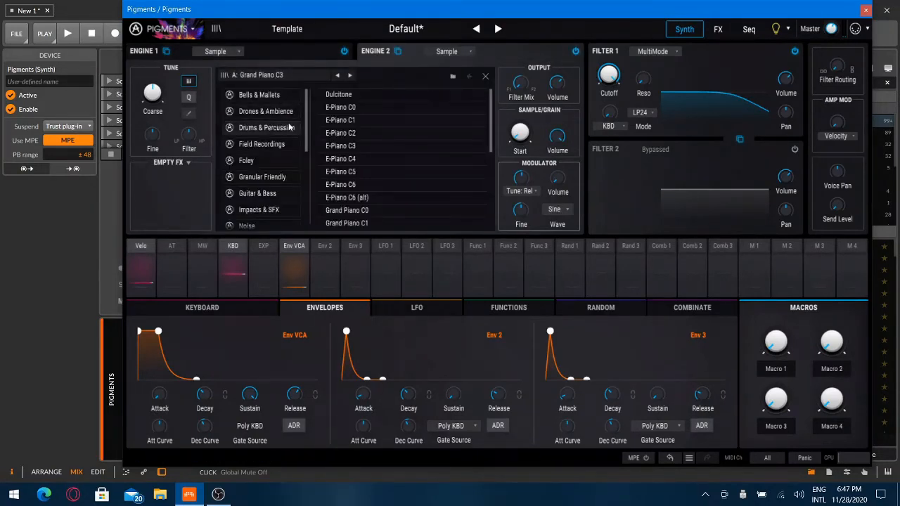
scroll(285, 168, "down", 5)
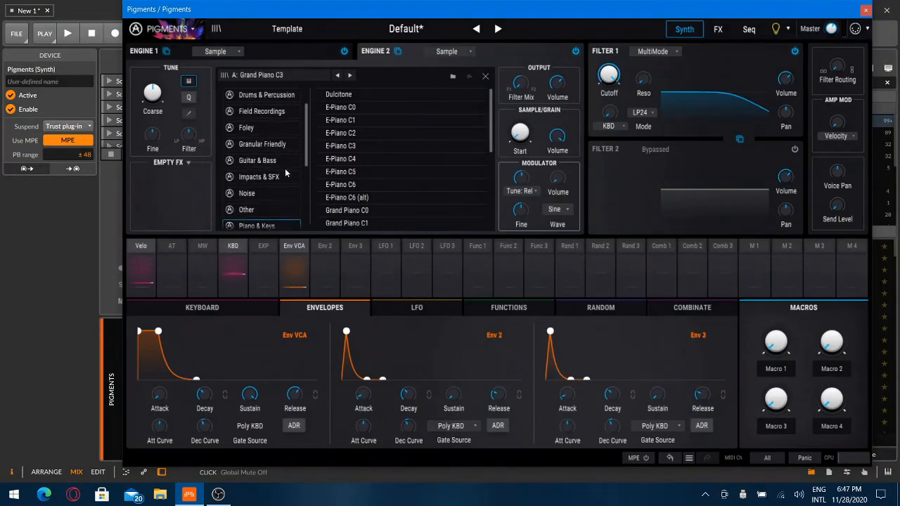
left_click(281, 169)
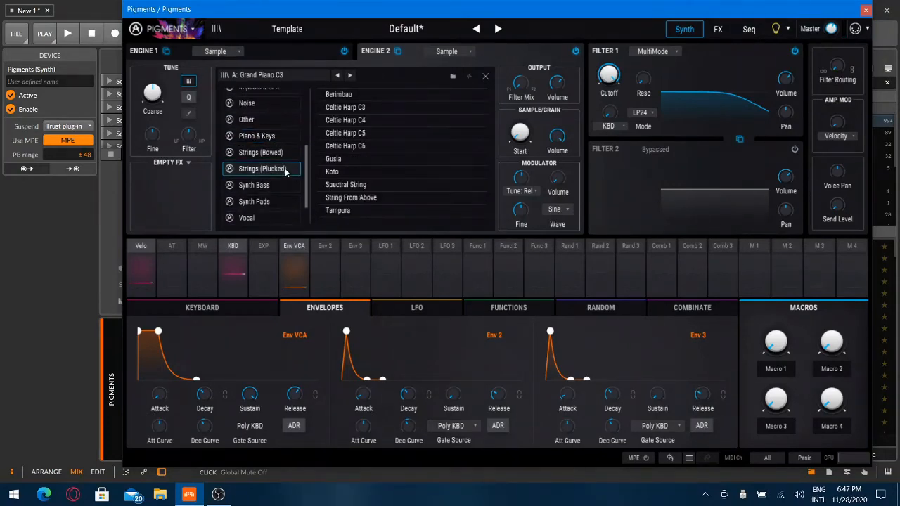
scroll(260, 140, "up", 3)
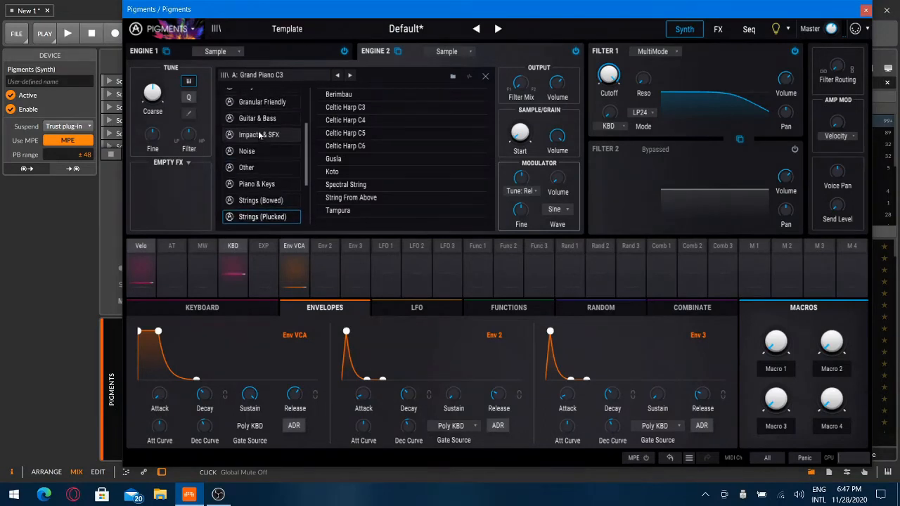
left_click(259, 136)
scroll(369, 149, "down", 8)
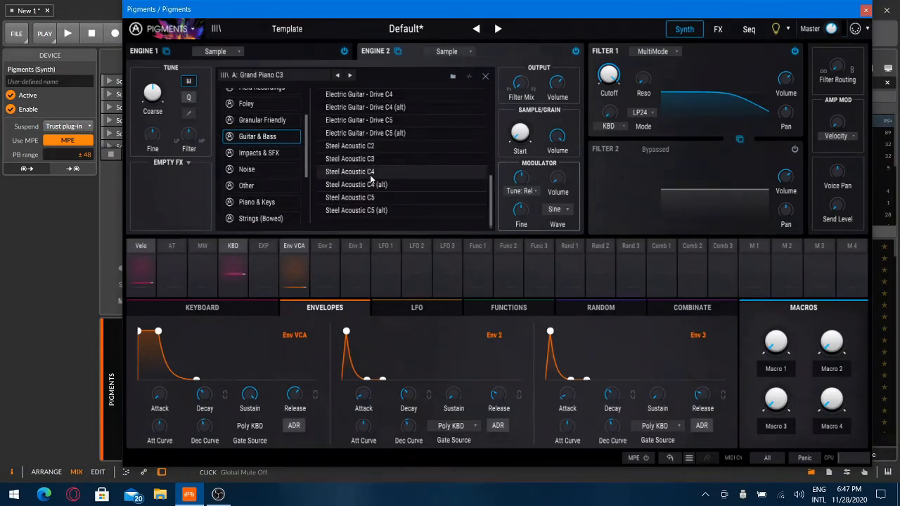
left_click(370, 174)
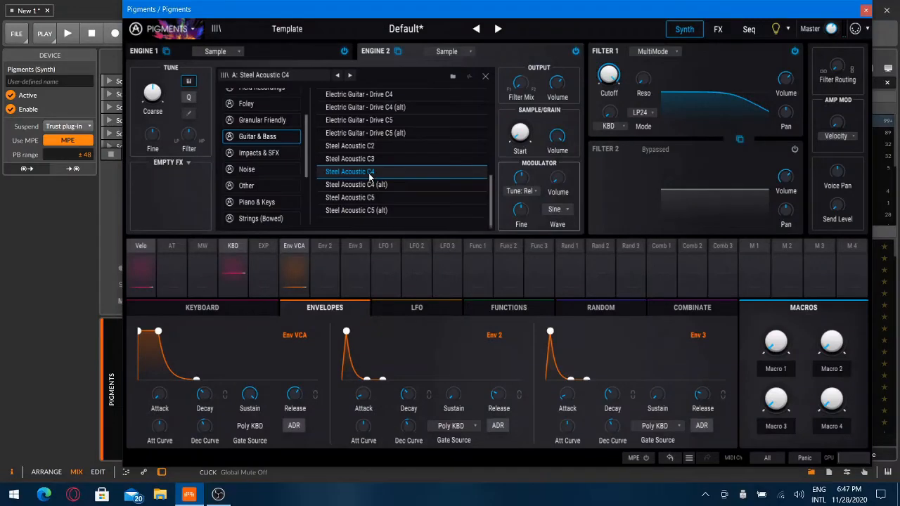
left_click(486, 78)
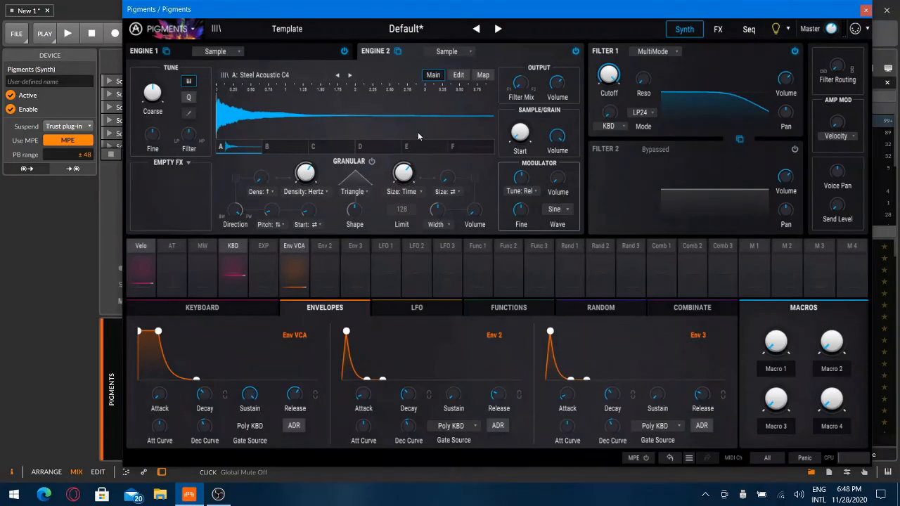
- Load the Steel Acoustic C4 (alt) sample from the Guitar & Bass category into Engine 2's slot B
left_click(290, 149)
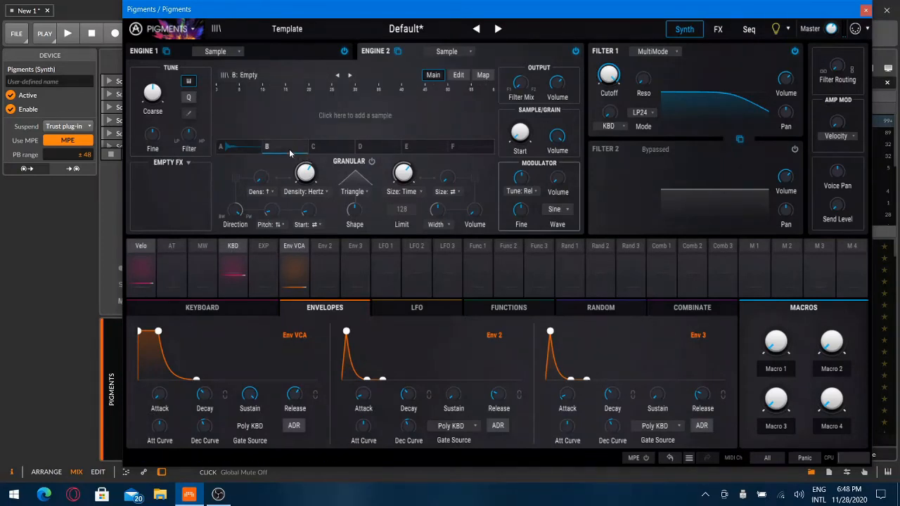
left_click(282, 77)
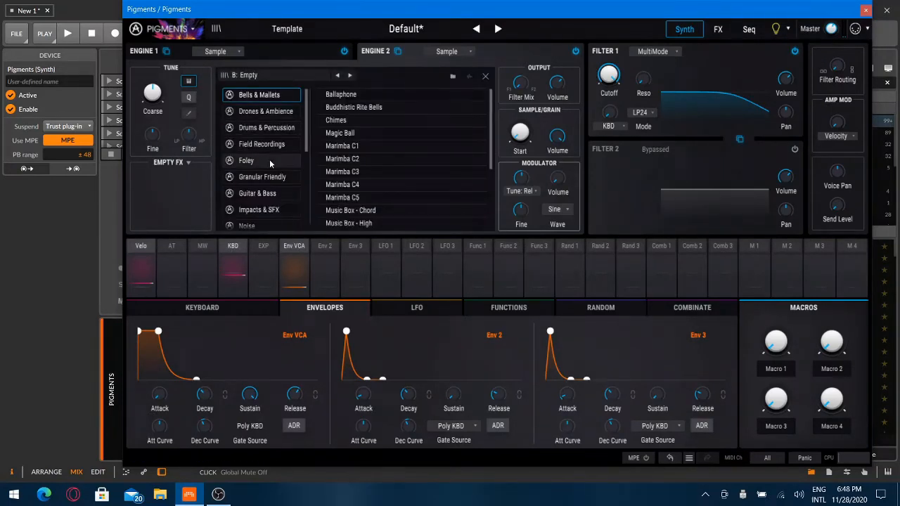
left_click(268, 198)
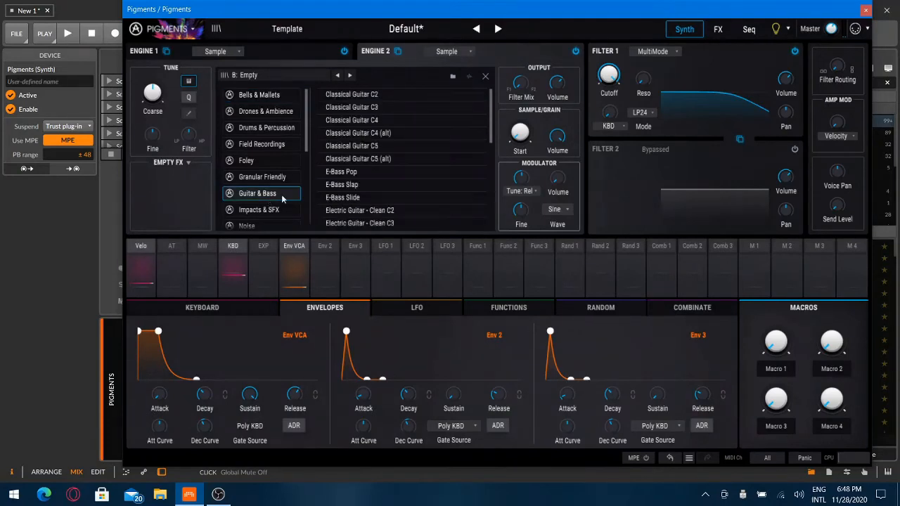
scroll(401, 186, "down", 2)
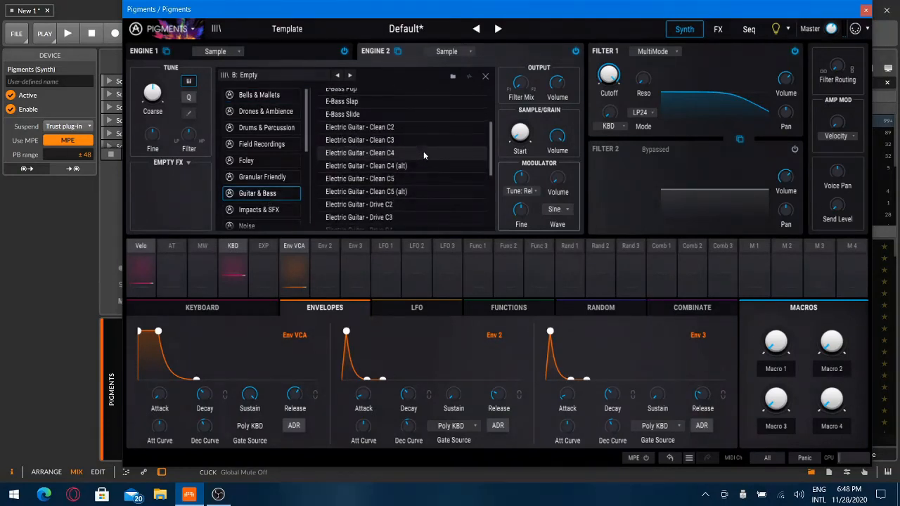
scroll(424, 152, "down", 2)
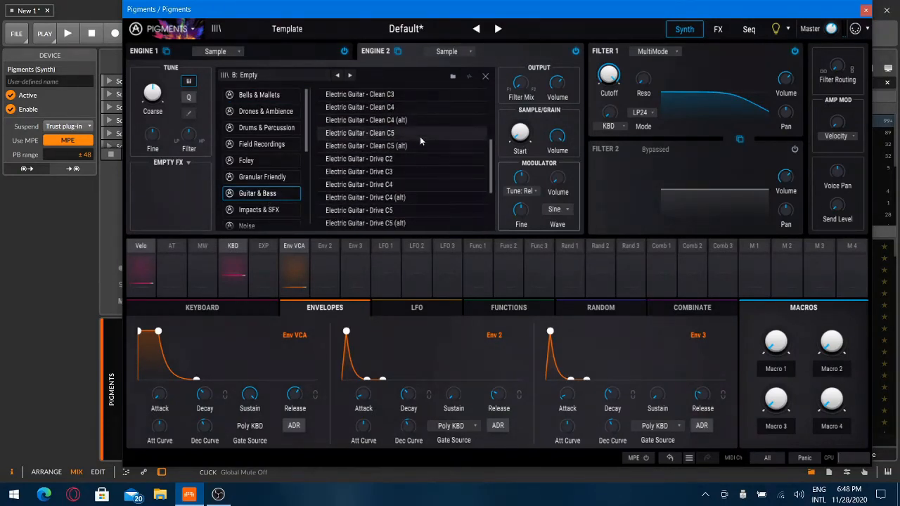
scroll(380, 121, "down", 3)
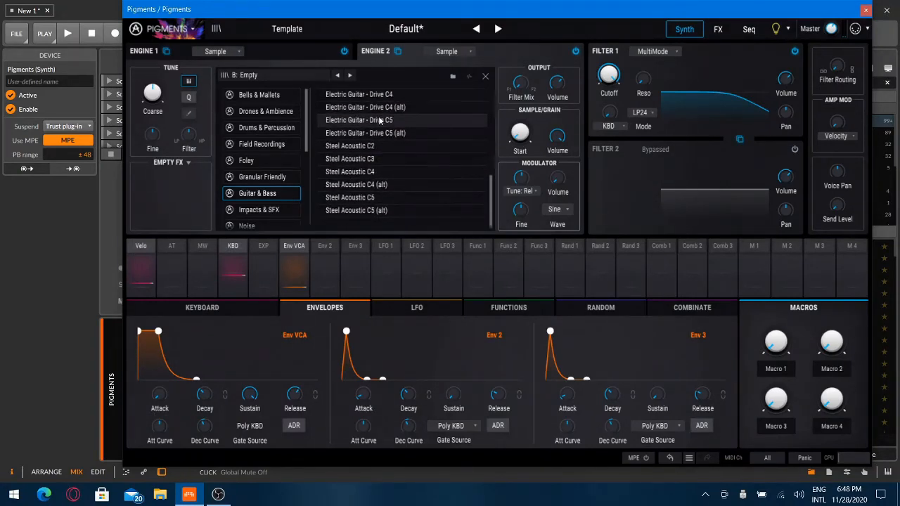
left_click(363, 185)
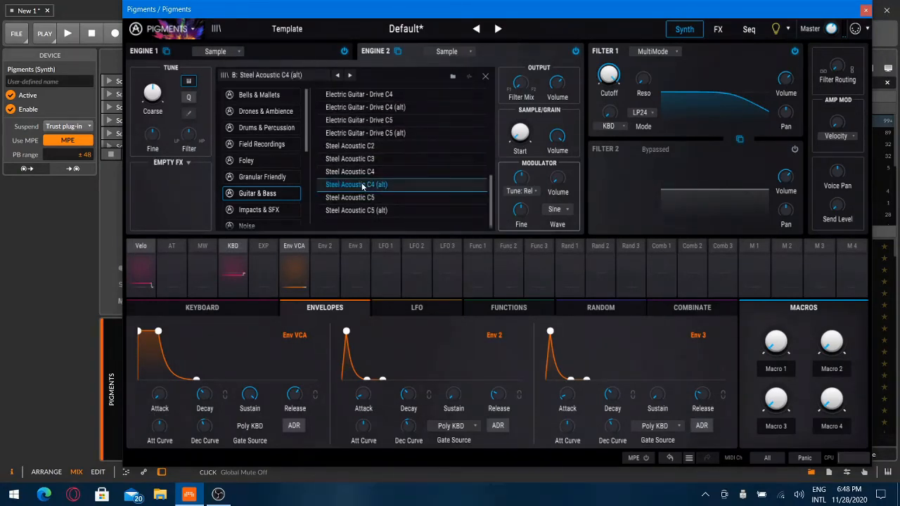
left_click(485, 77)
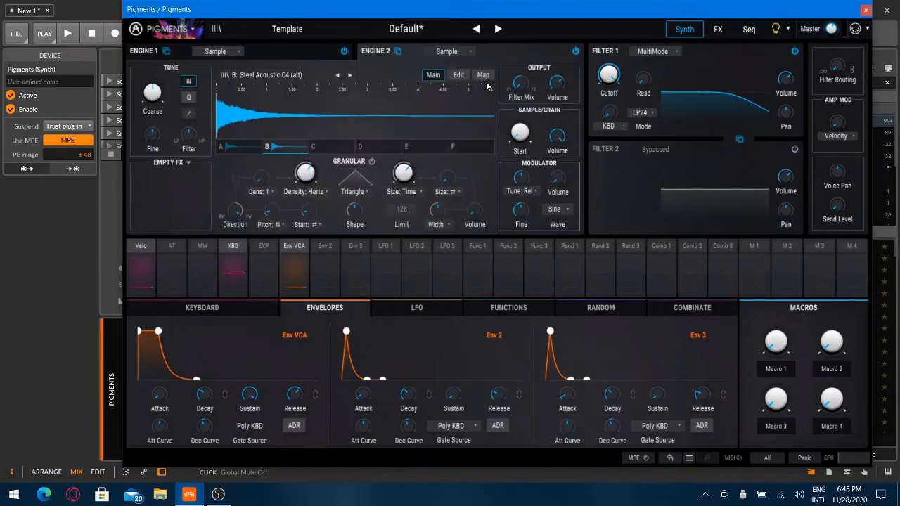
- Deactivate Engine 1 and audition Engine 2's sample slots A and B one after the other
left_click(241, 148)
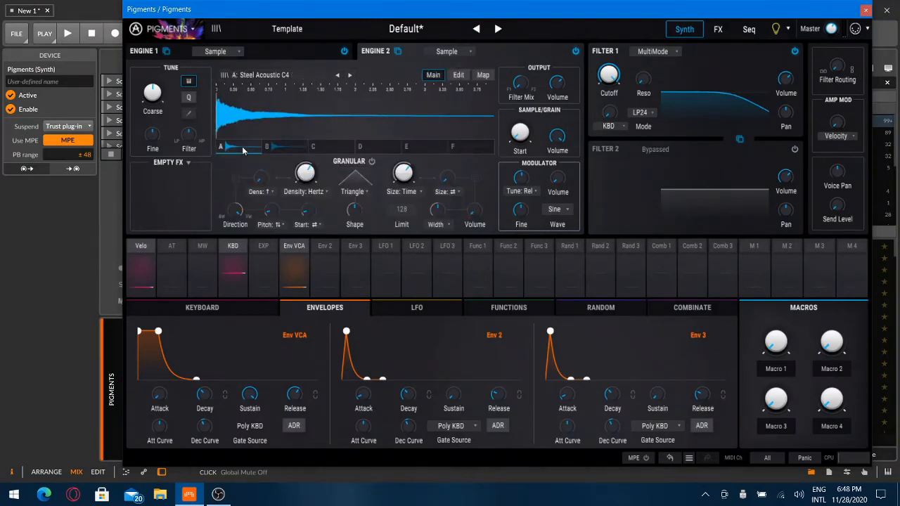
left_click(344, 52)
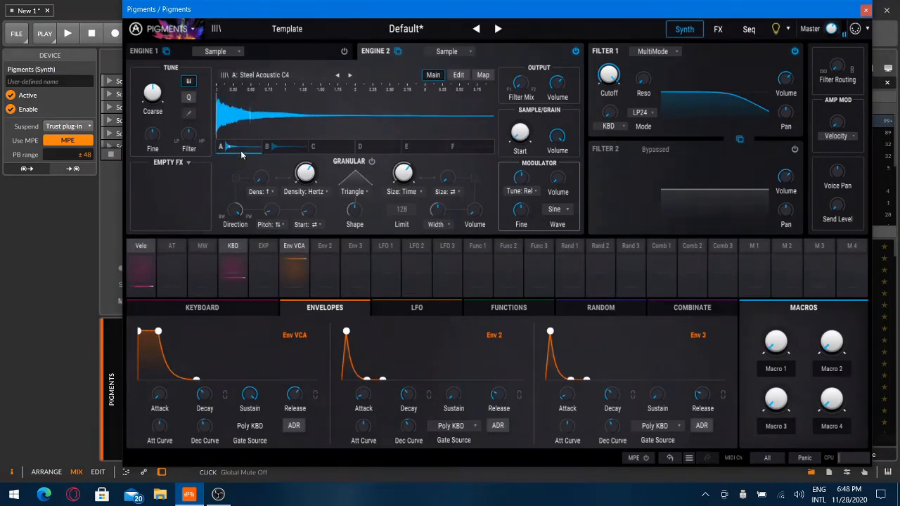
left_click(284, 154)
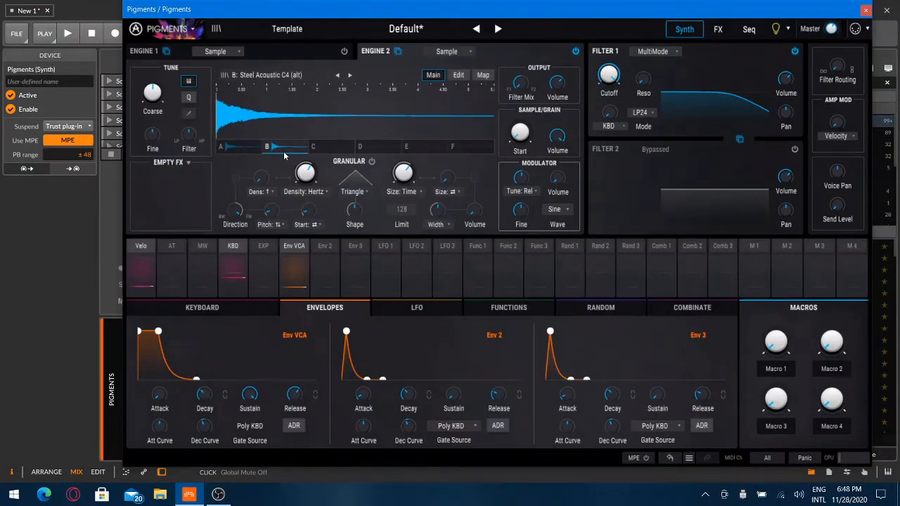
- Set Engine 2's sample map to Round Robin and reactivate Engine 1
left_click(456, 76)
left_click(483, 76)
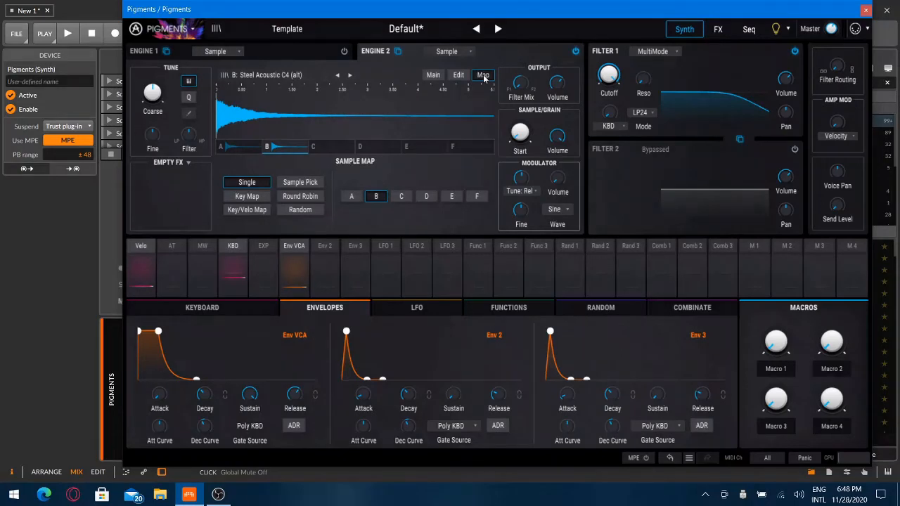
left_click(313, 184)
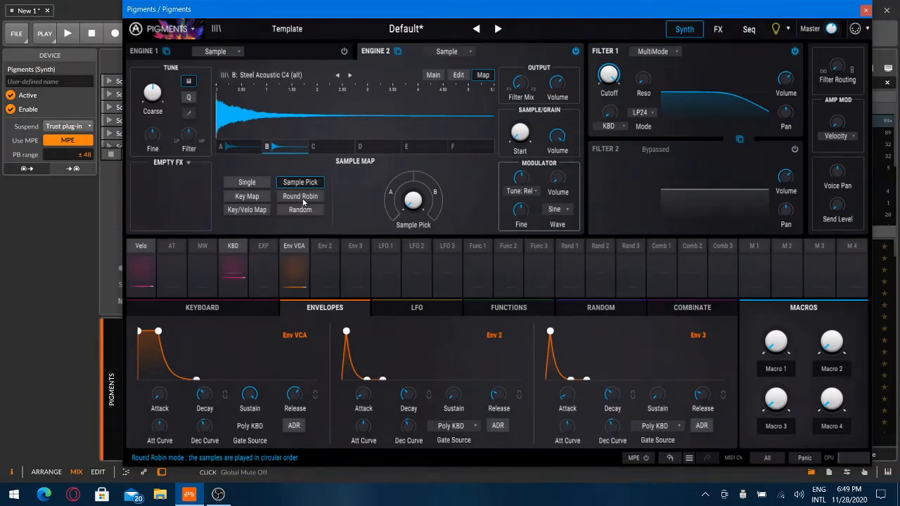
left_click(303, 201)
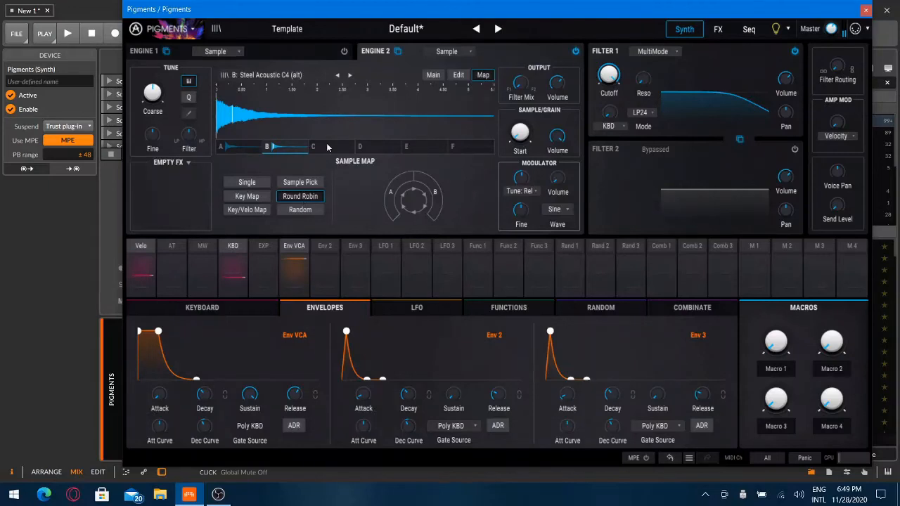
left_click(344, 53)
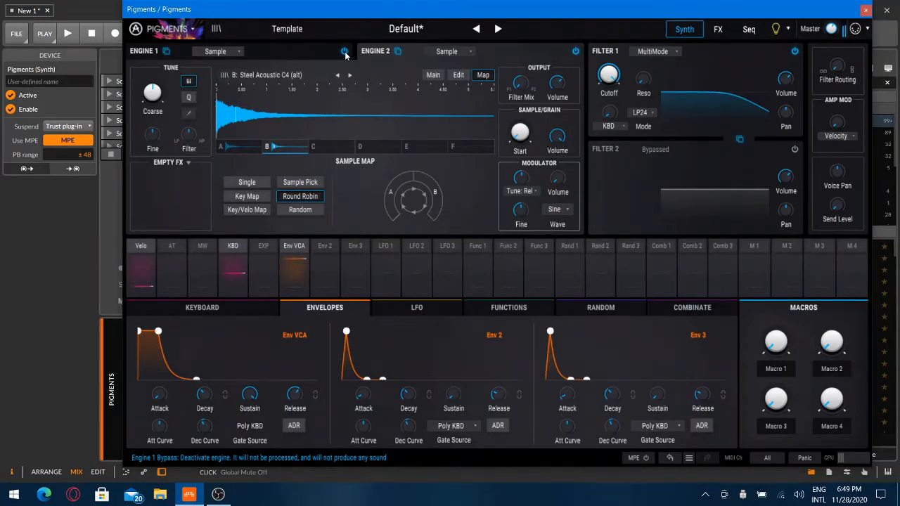
- Try the Modulation shaper mode on Engine 2 and adjust its Freq Mod amount
left_click(432, 76)
left_click(180, 164)
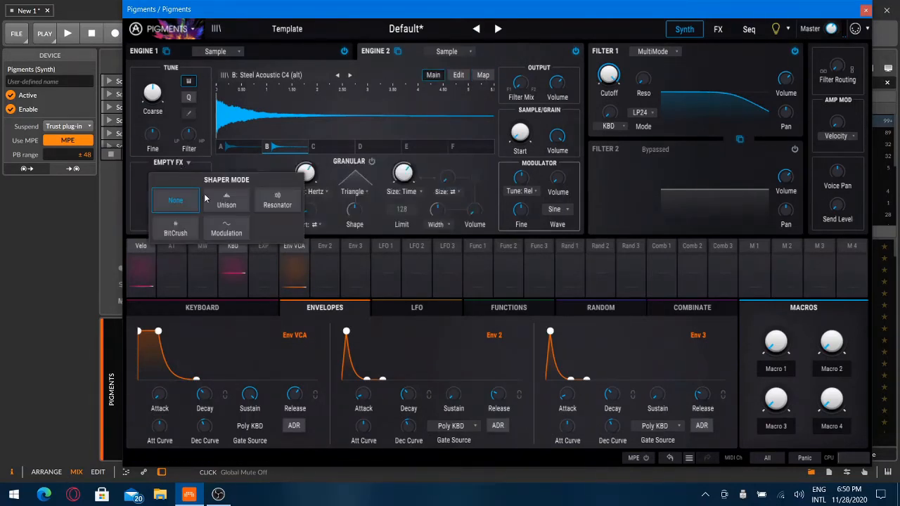
left_click(226, 228)
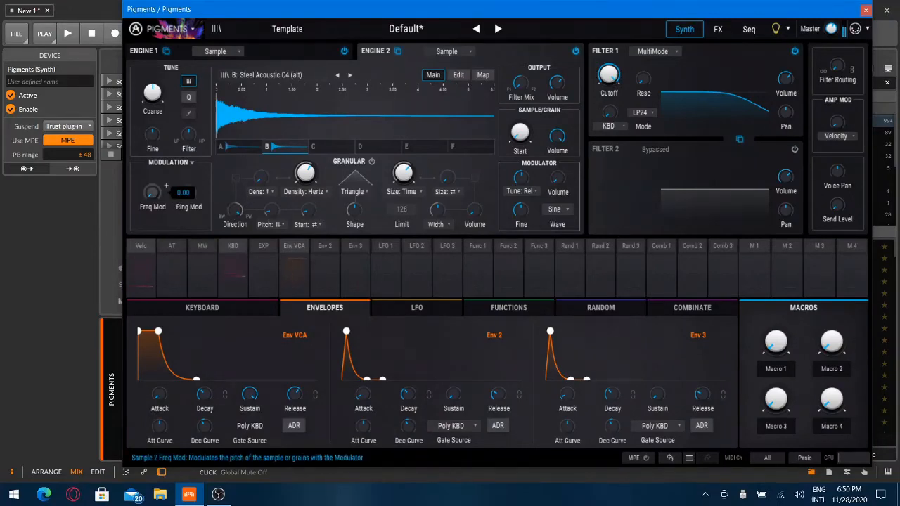
left_click_drag(152, 193, 148, 192)
- Set Engine 2's shaper mode to BitCrush and adjust its Decimate and Bit Depth amounts
left_click(180, 163)
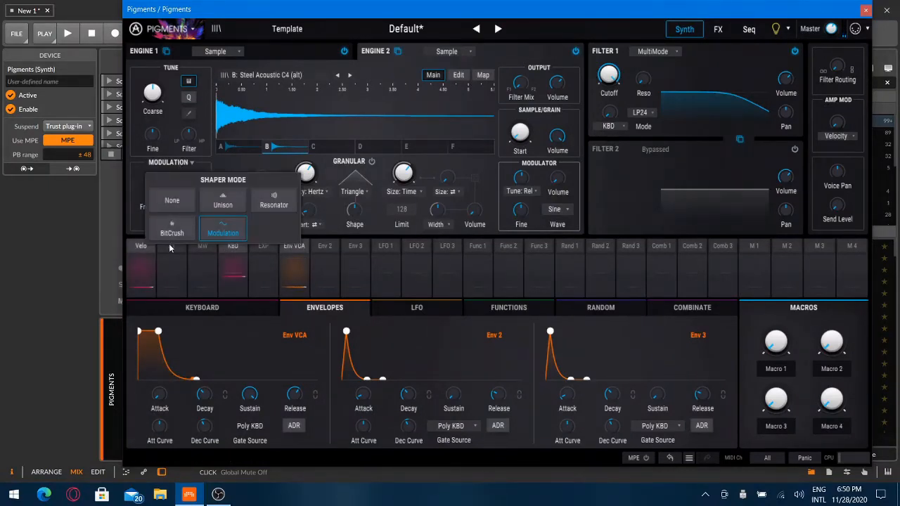
left_click(180, 164)
left_click(177, 163)
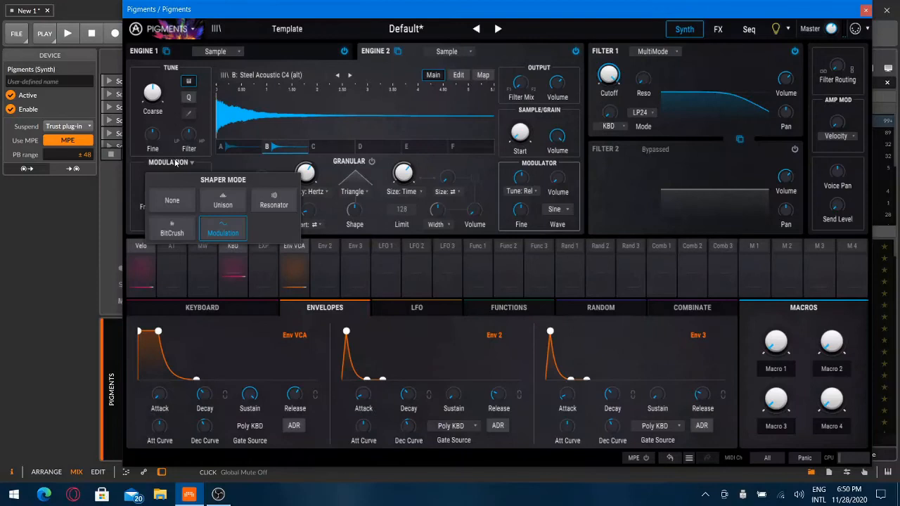
left_click(170, 229)
left_click_drag(159, 183, 158, 145)
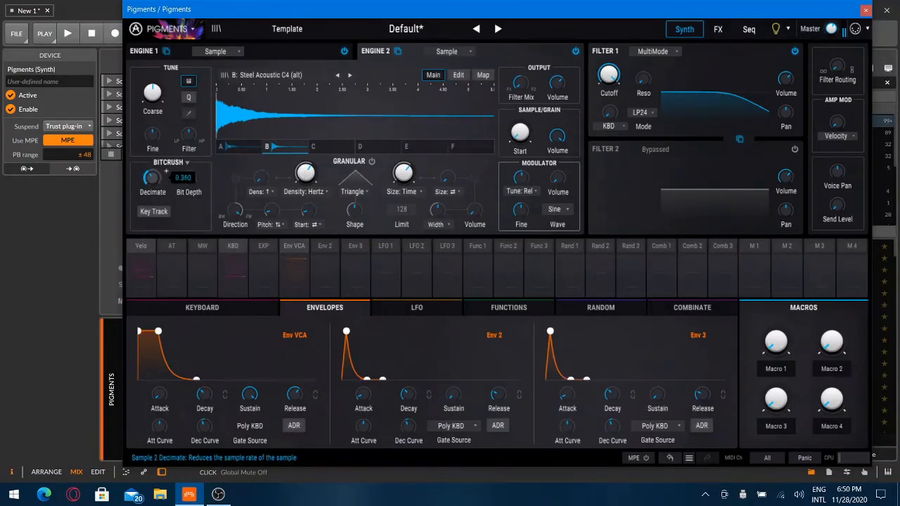
mouse_move(188, 176)
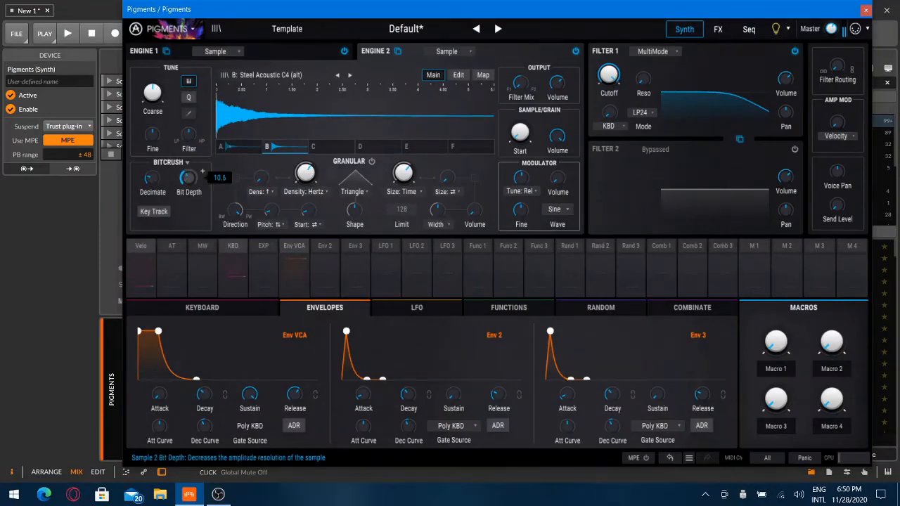
left_click_drag(189, 177, 189, 199)
- Try the Comb type for Filter 1 and sweep its frequency
left_click(650, 53)
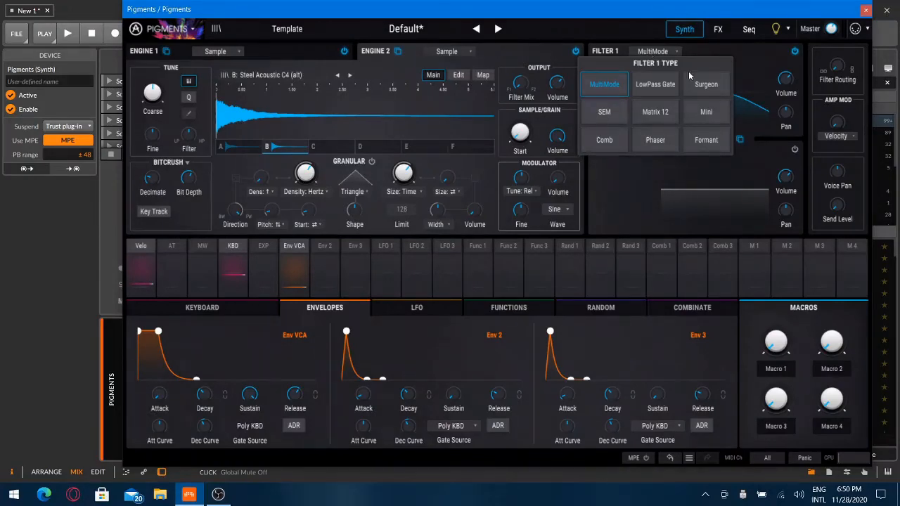
left_click(615, 148)
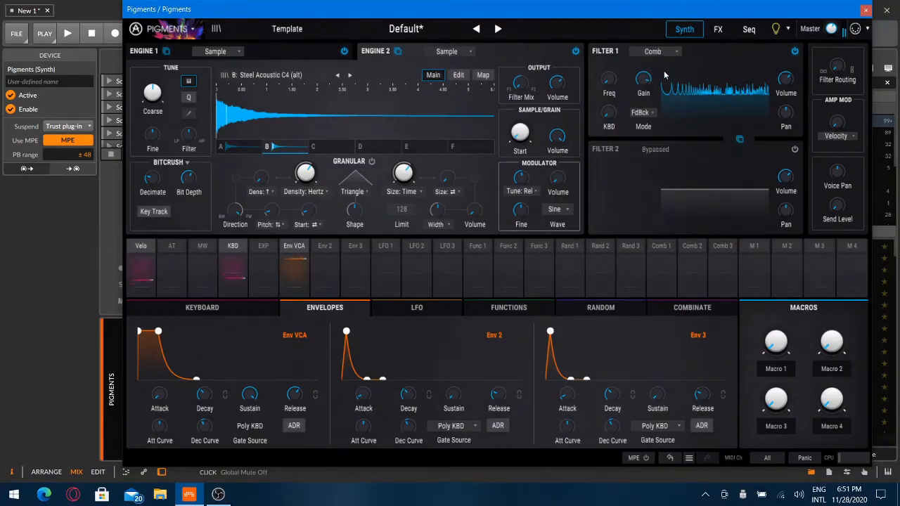
left_click_drag(609, 78, 614, 119)
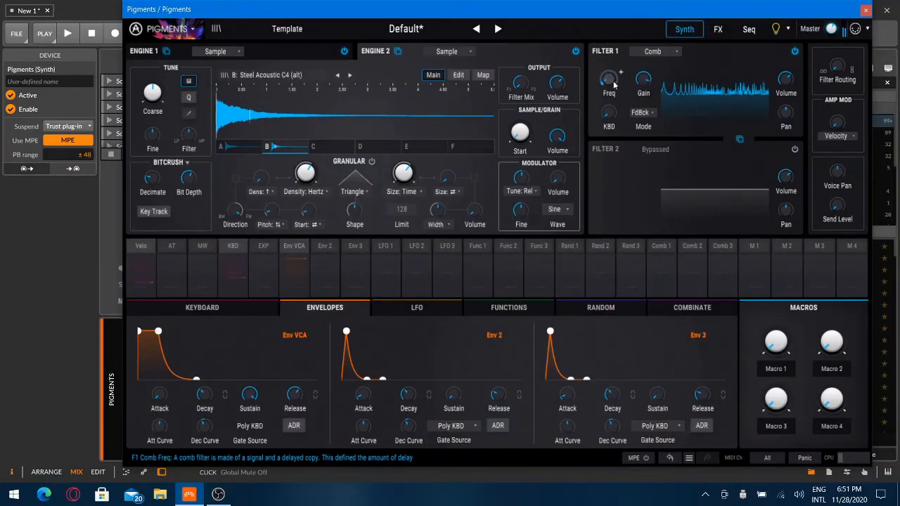
- Set Filter 1 to the SEM type with a cutoff of about 666 Hz, and modulate the cutoff with Env 2 by 0.86
left_click(654, 50)
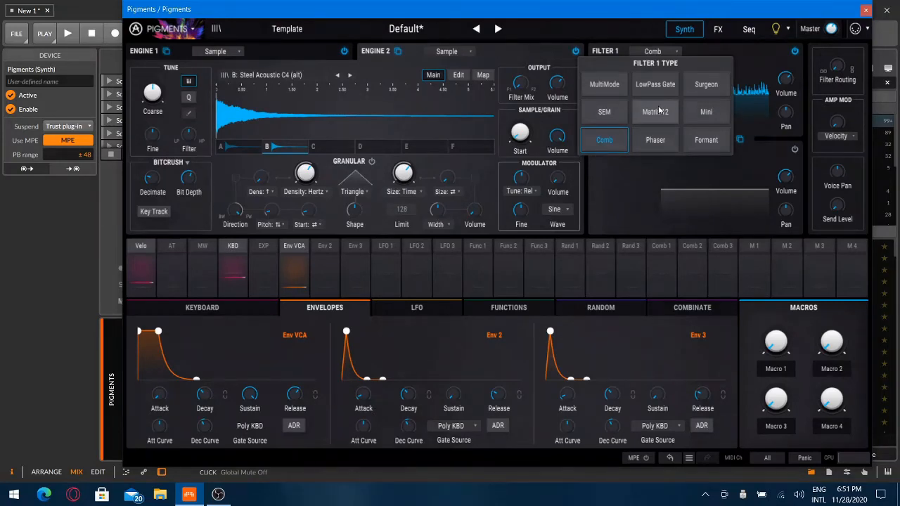
left_click(606, 107)
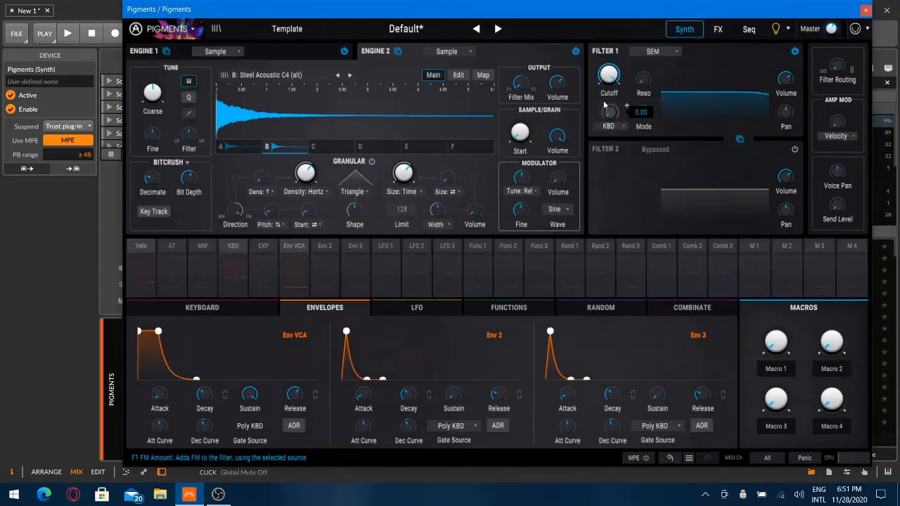
left_click_drag(606, 75, 605, 115)
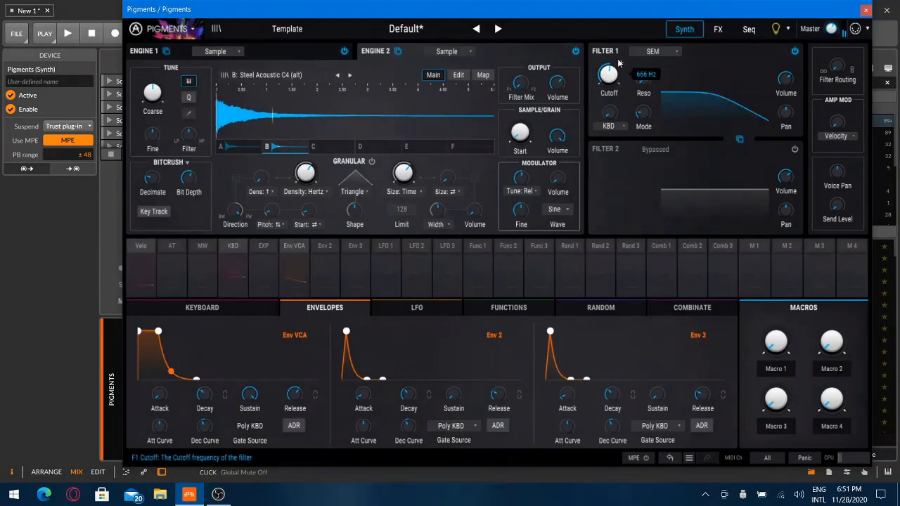
left_click(602, 83)
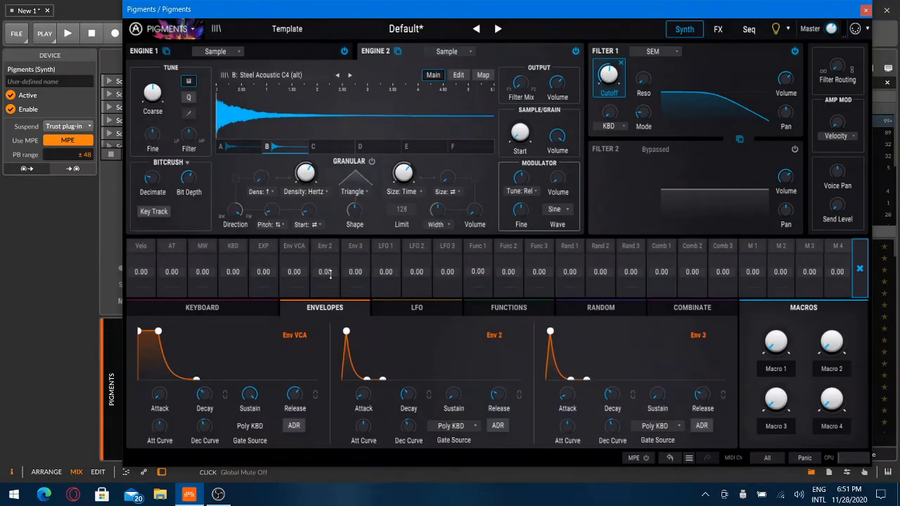
left_click_drag(330, 275, 330, 252)
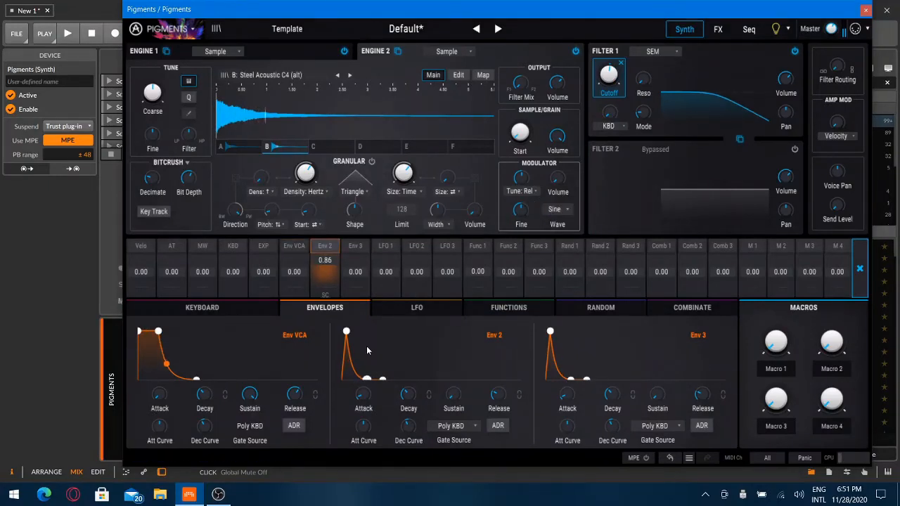
- Give Env 2 an instant attack with a longer decay and release, and raise Filter 1's resonance slightly
mouse_move(346, 331)
left_mouse_down()
mouse_move(368, 333)
mouse_move(341, 330)
left_mouse_up()
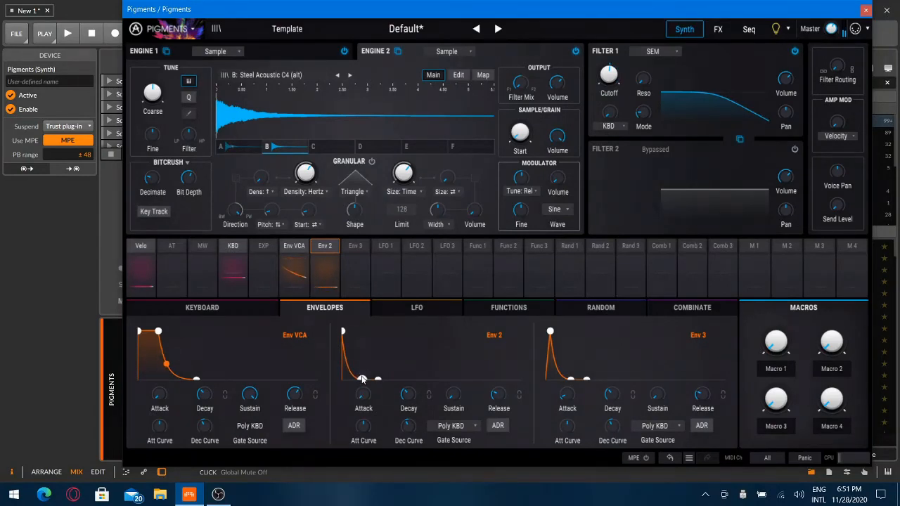
left_click_drag(363, 377, 391, 380)
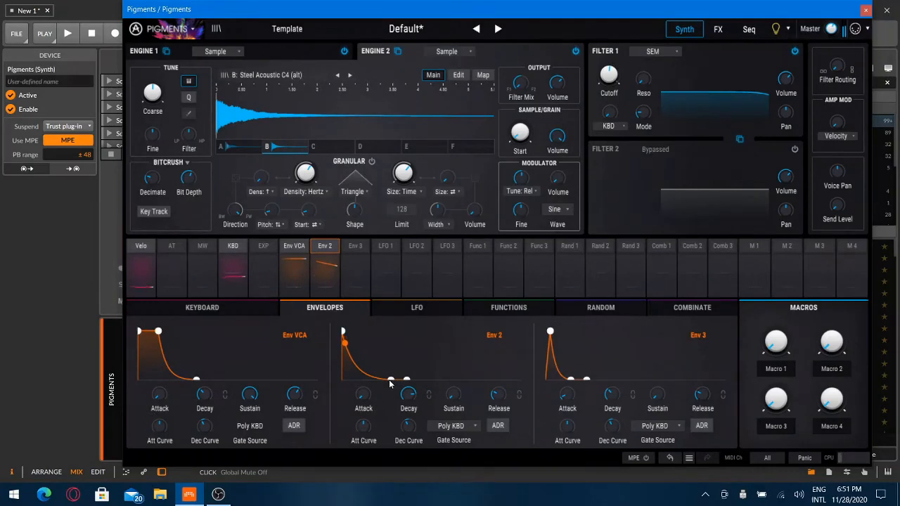
left_click_drag(644, 83, 649, 82)
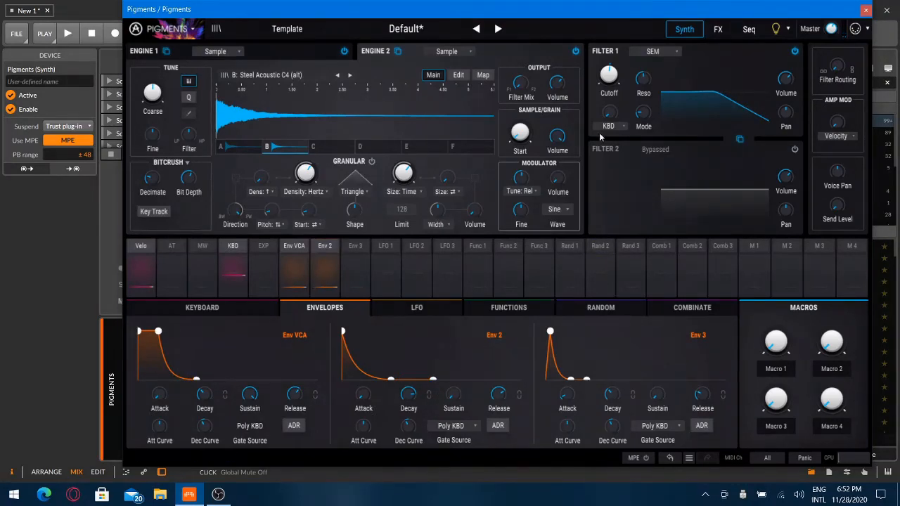
- Set Engine 2's filter mix to 100% F2 while keeping Filter 2 bypassed
left_click(796, 151)
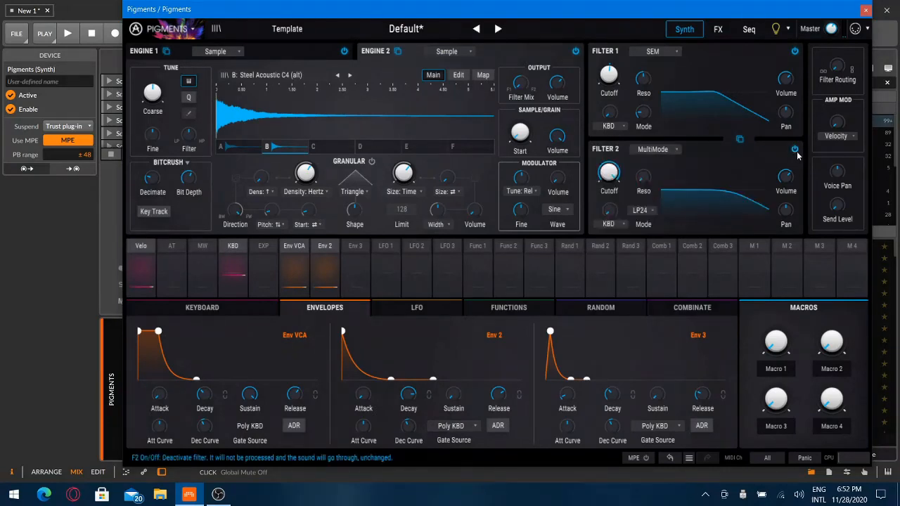
left_click(796, 151)
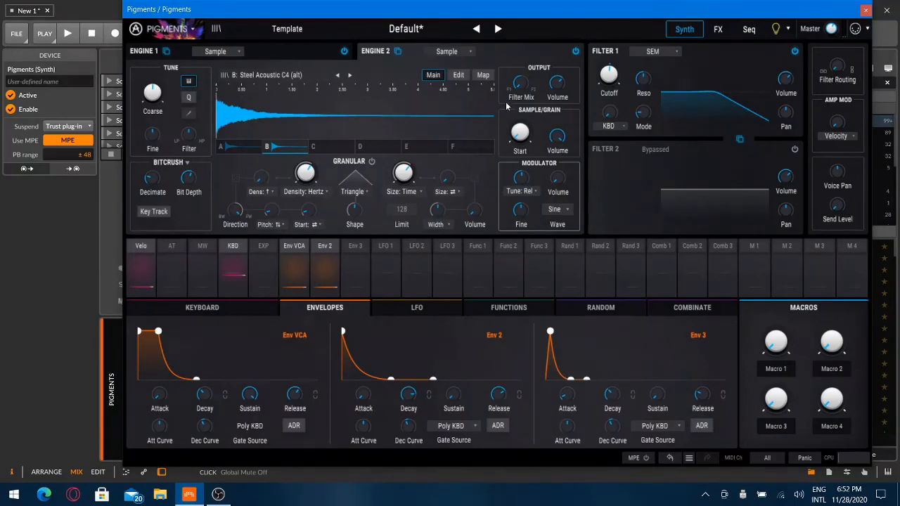
left_click_drag(519, 86, 519, 18)
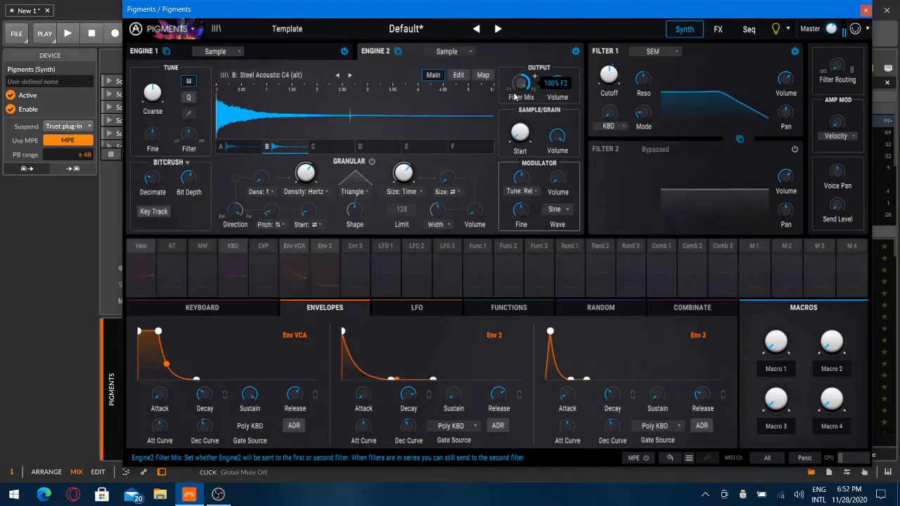
- Switch to Engine 1 and enable MPE with the lower zone, 15 channels and a bend range of 48
left_click(275, 53)
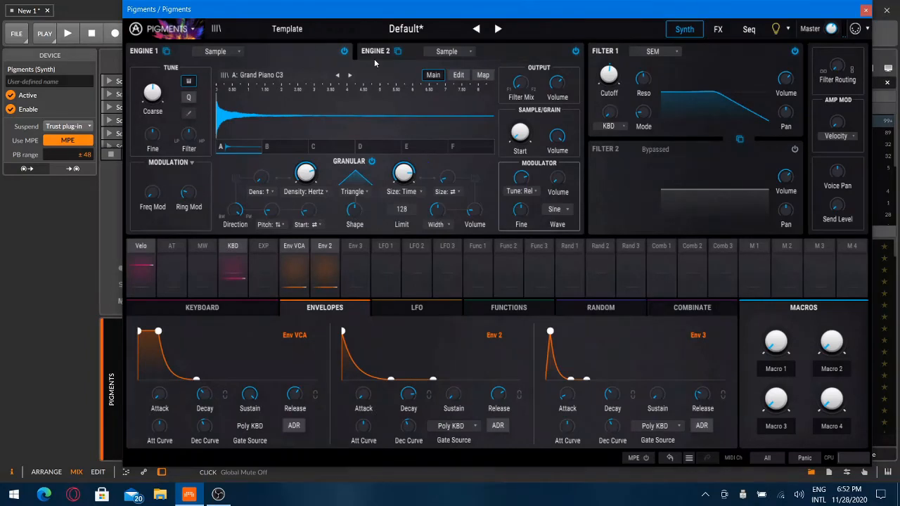
left_click(638, 461)
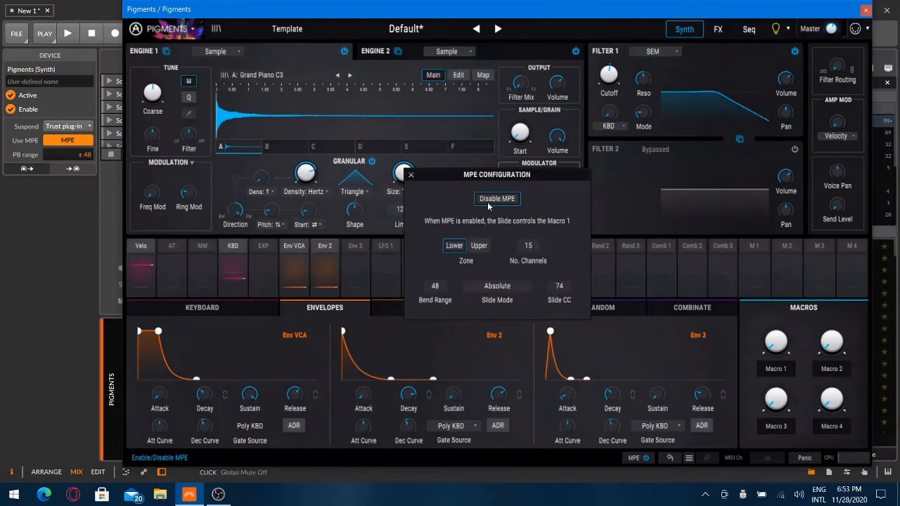
left_click(411, 175)
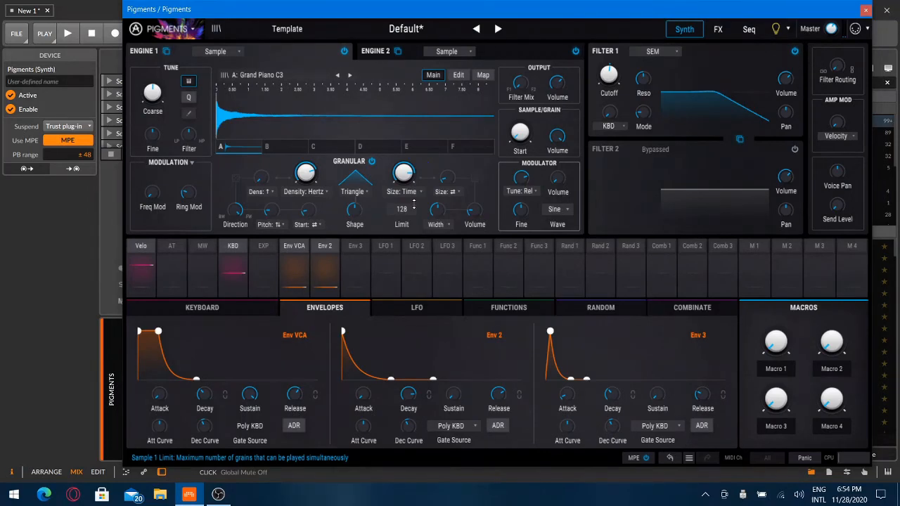
- Route the EXP modulation source to Filter 1's SEM Mode with an amount of 1.00
left_click(263, 268)
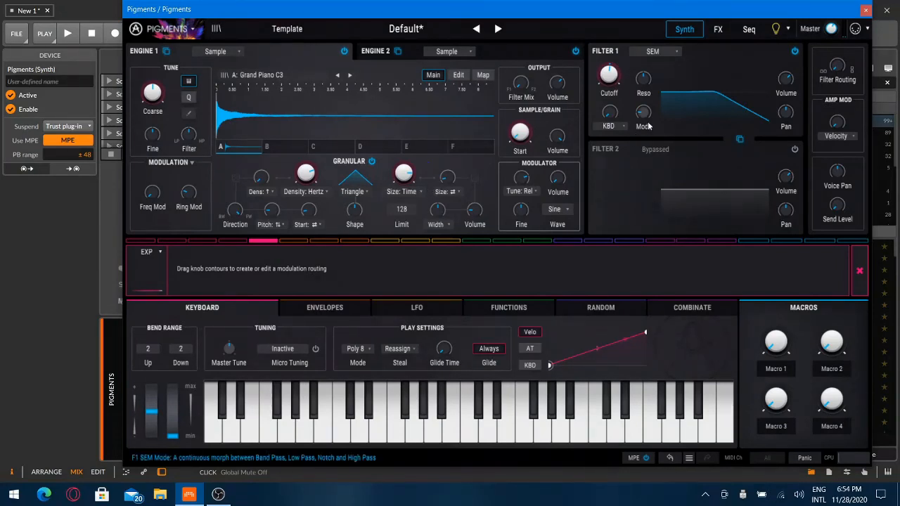
left_click_drag(650, 125, 644, 101)
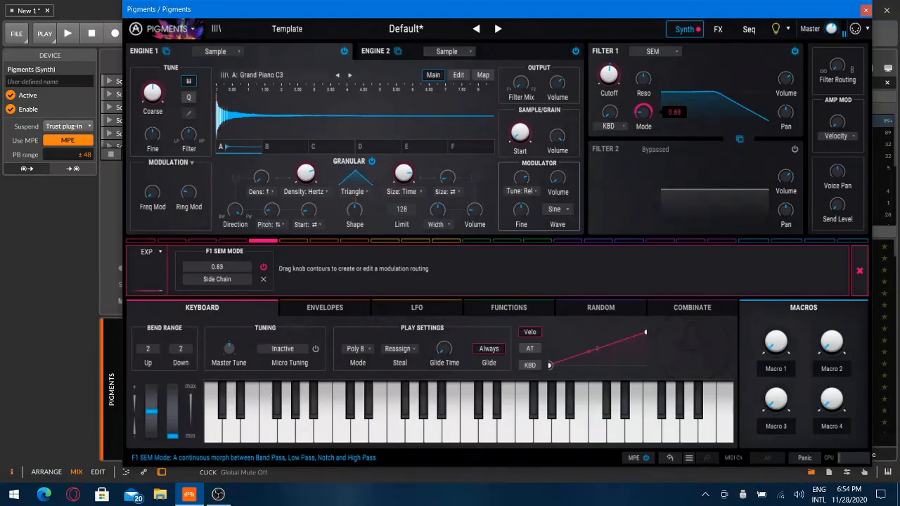
left_click_drag(644, 112, 644, 101)
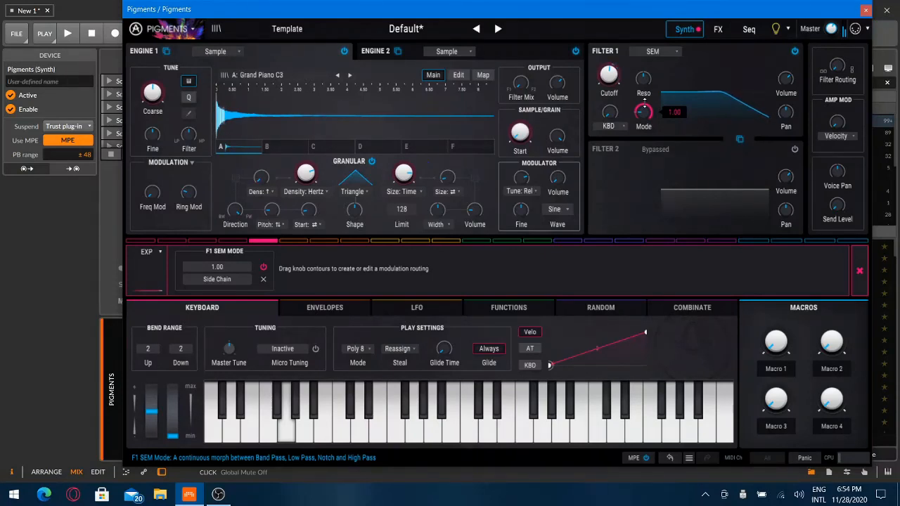
left_click(859, 271)
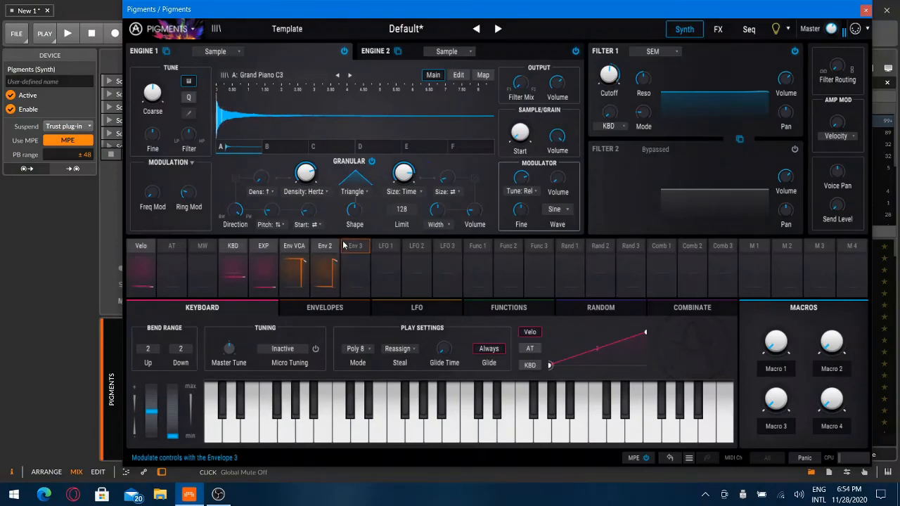
left_click(205, 249)
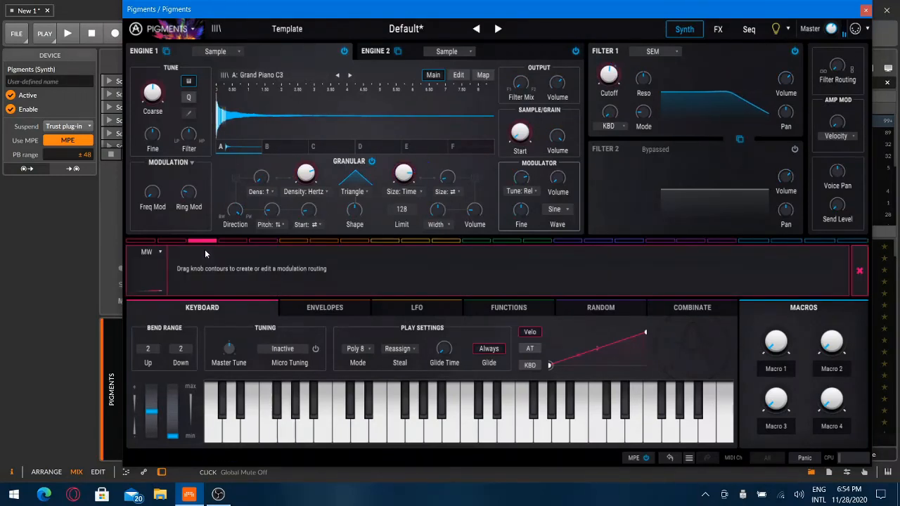
left_click(153, 254)
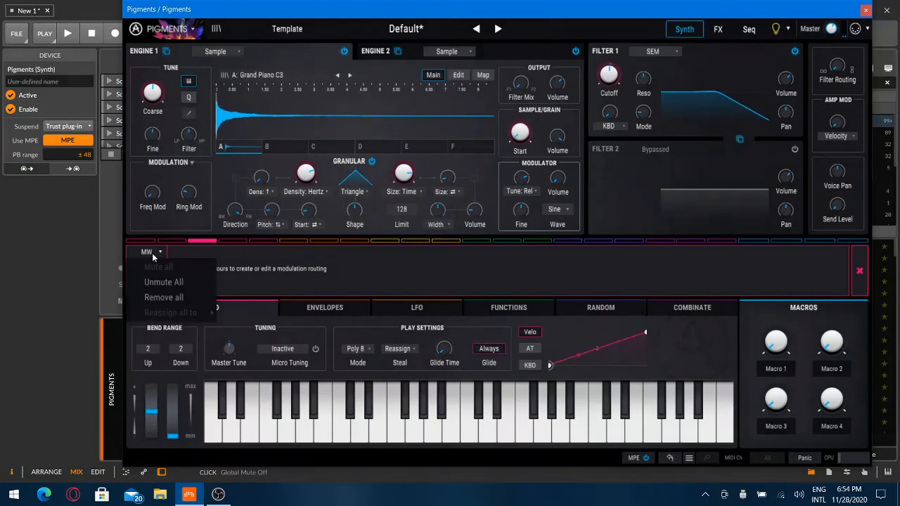
left_click(155, 255)
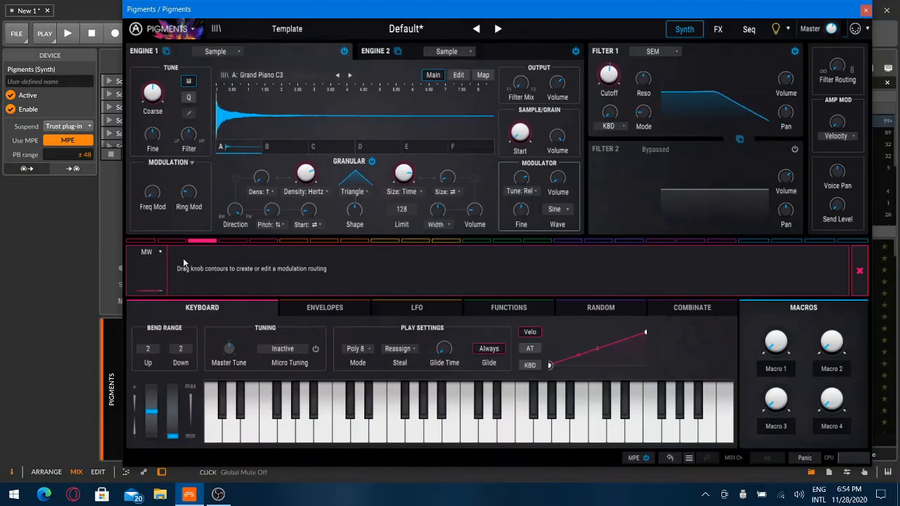
left_click(859, 272)
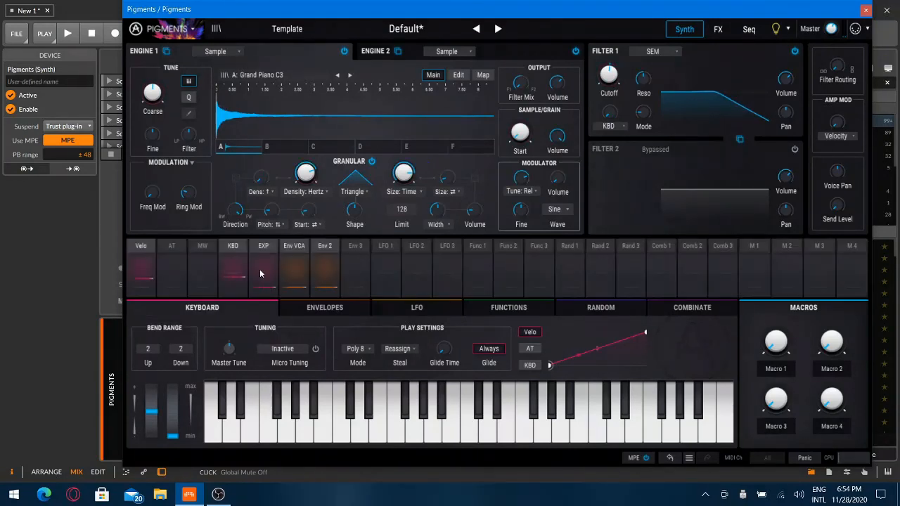
- Try aftertouch modulation on Engine 1's volume and on Filter 1's SEM Mode up to 1.00, resetting both amounts to 0.00
left_click(168, 255)
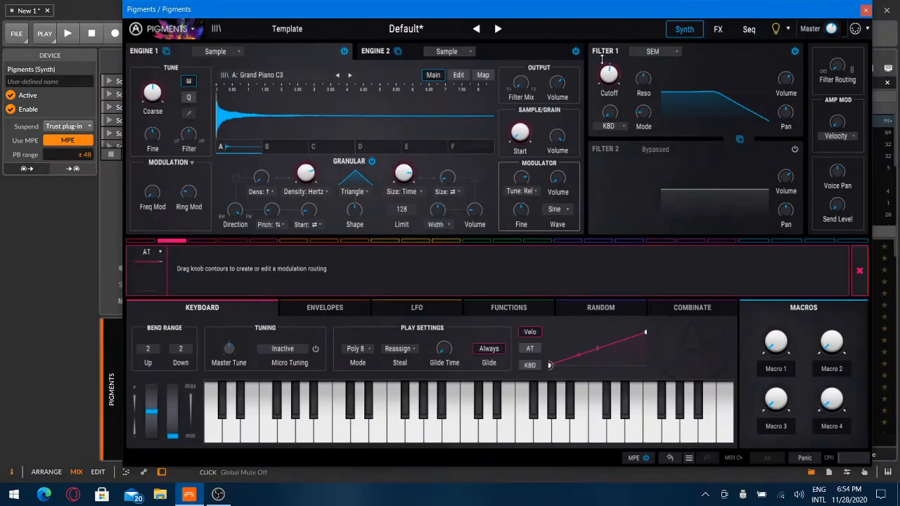
left_click_drag(559, 78, 559, 72)
double_click(559, 73)
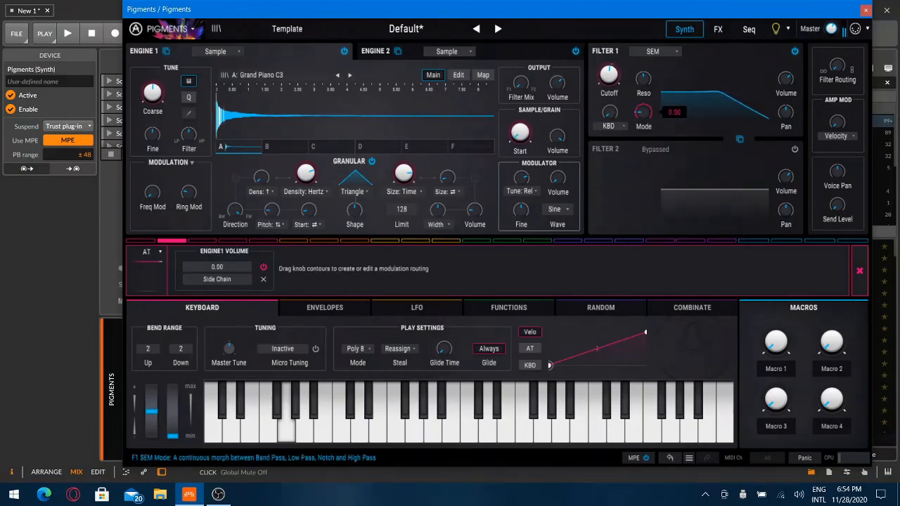
left_click_drag(642, 106, 642, 80)
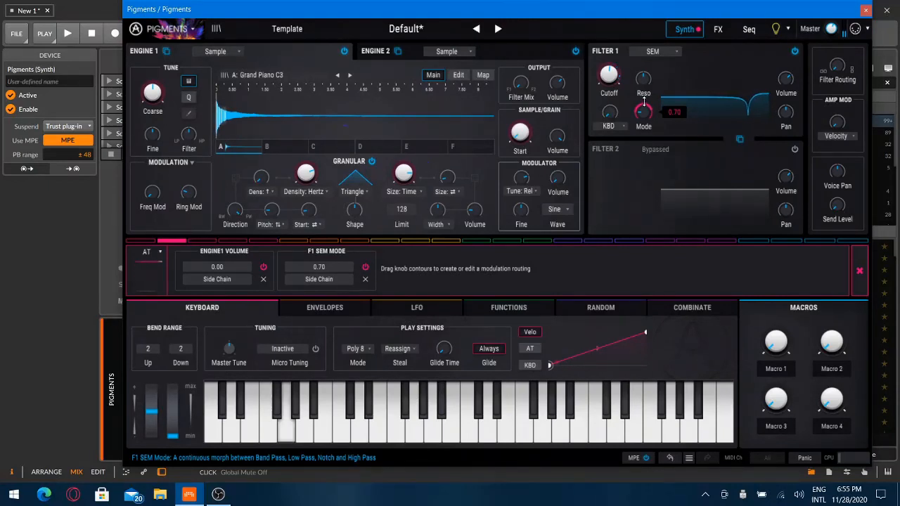
left_click_drag(644, 103, 643, 85)
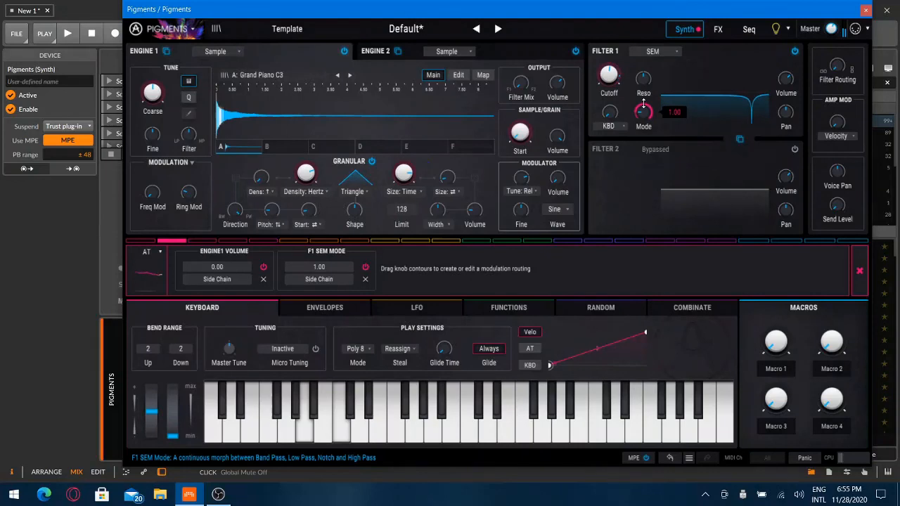
double_click(643, 103)
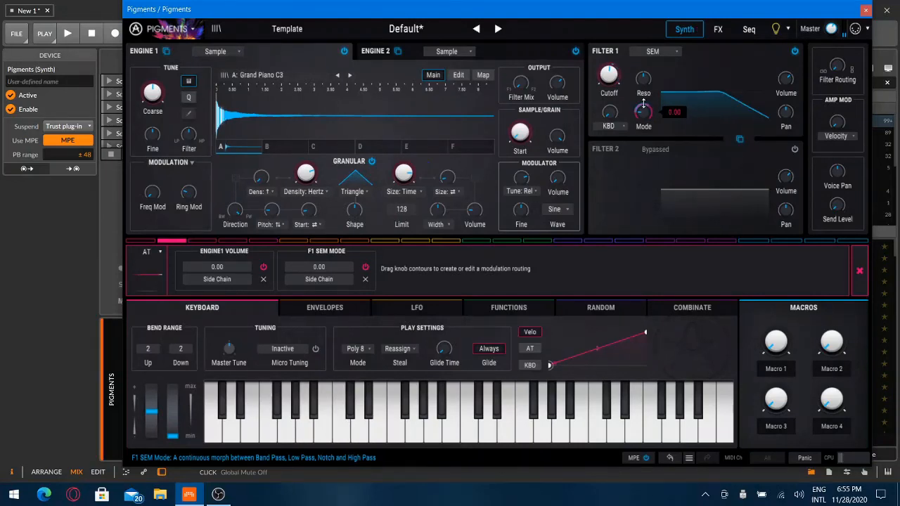
left_click(865, 278)
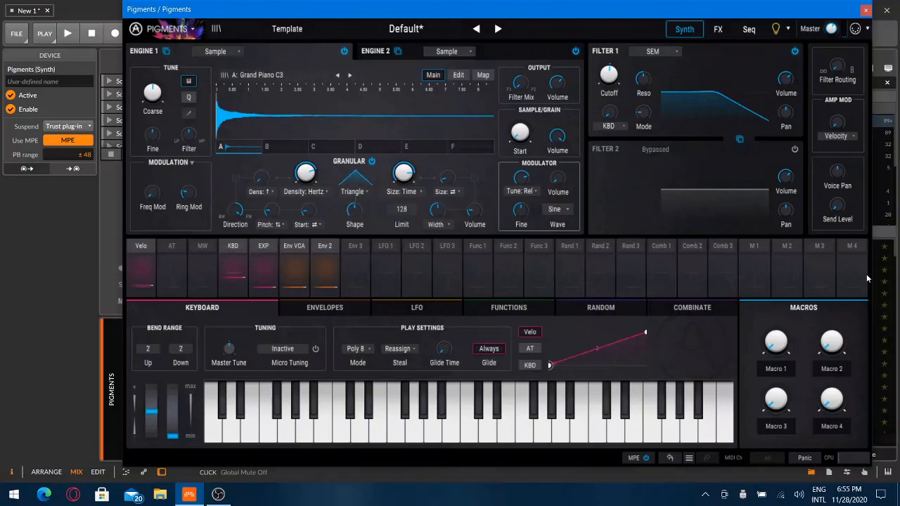
- Replace the Delay on FX Bus A with a Tape Echo and raise its dry/wet mix slightly
left_click(715, 29)
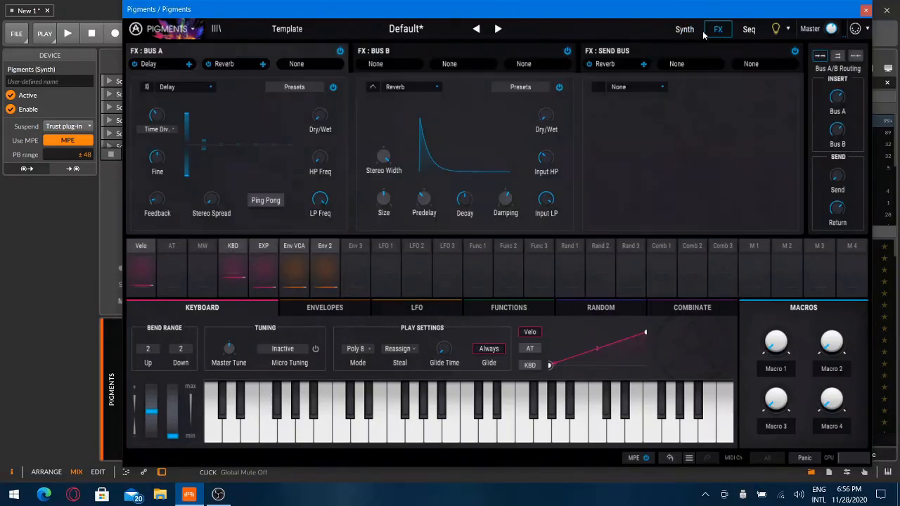
left_click(179, 86)
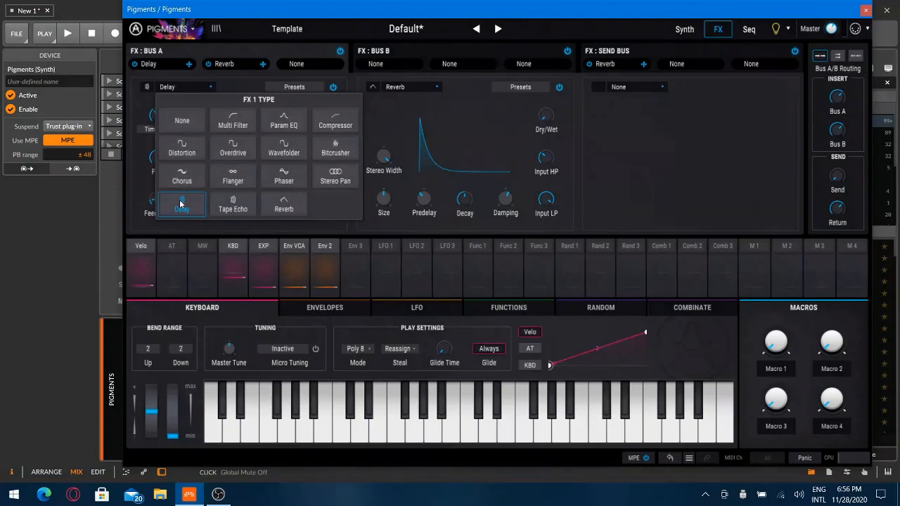
left_click(222, 207)
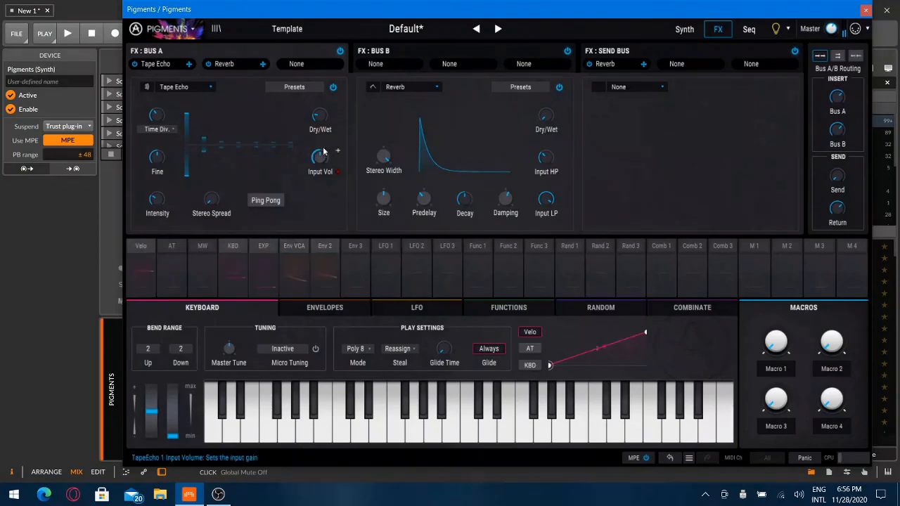
left_click_drag(321, 117, 320, 115)
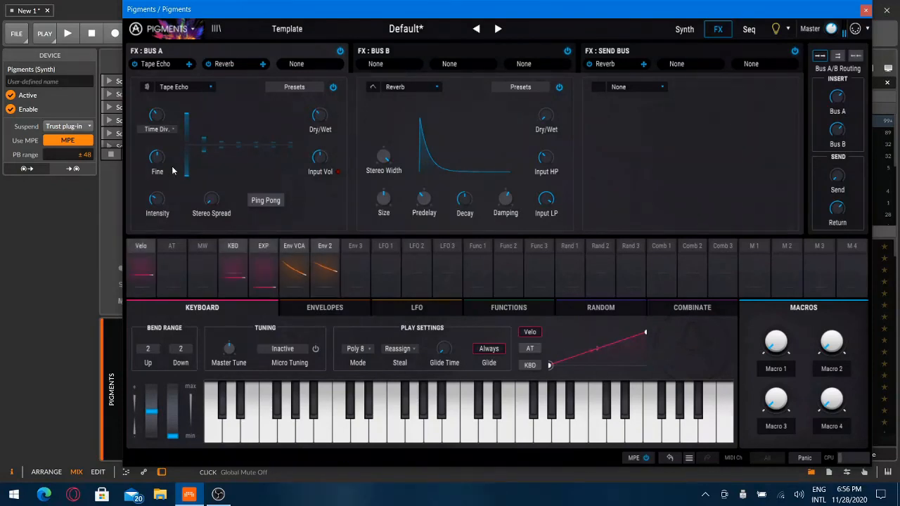
- Raise the Tape Echo's intensity, adjust its stereo spread and delay timing, and enable Ping Pong
left_click_drag(156, 199, 157, 198)
left_click_drag(211, 199, 211, 199)
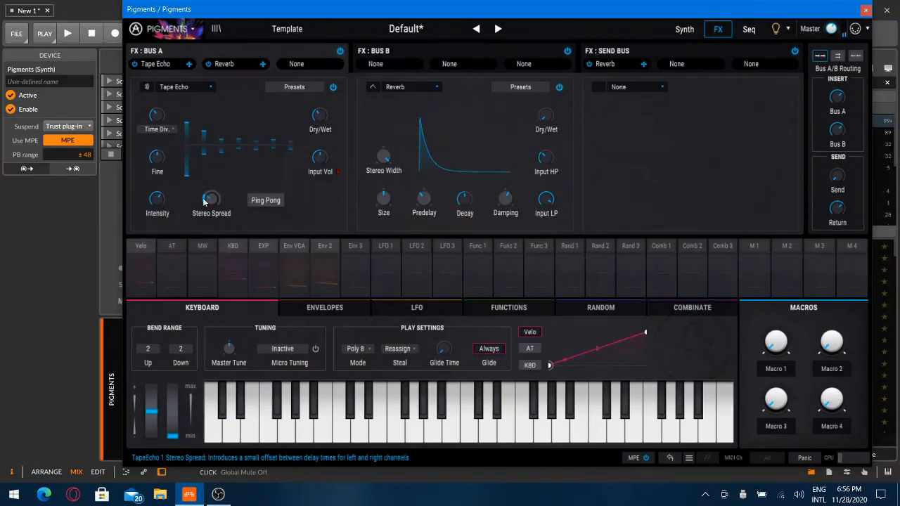
left_click_drag(156, 114, 156, 115)
left_click_drag(157, 156, 156, 163)
left_click(264, 204)
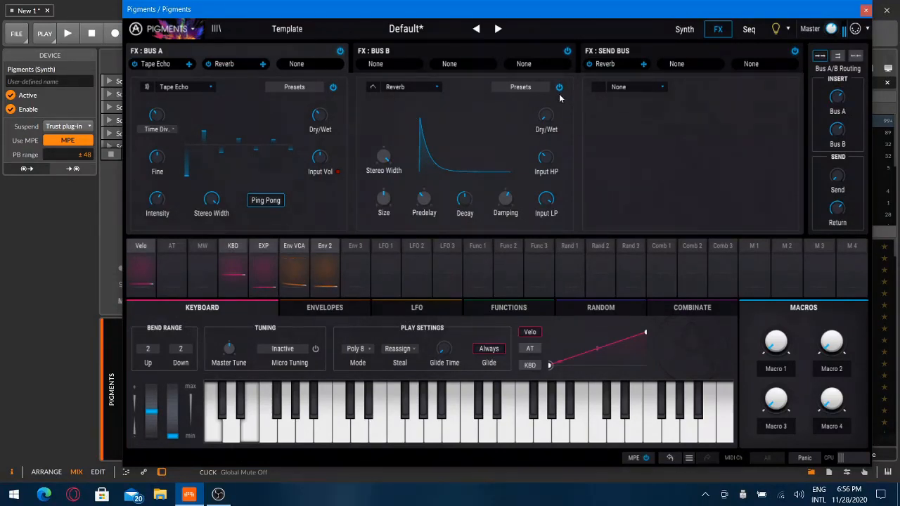
- Set the Reverb's dry/wet mix to 30%
left_click_drag(548, 118, 549, 88)
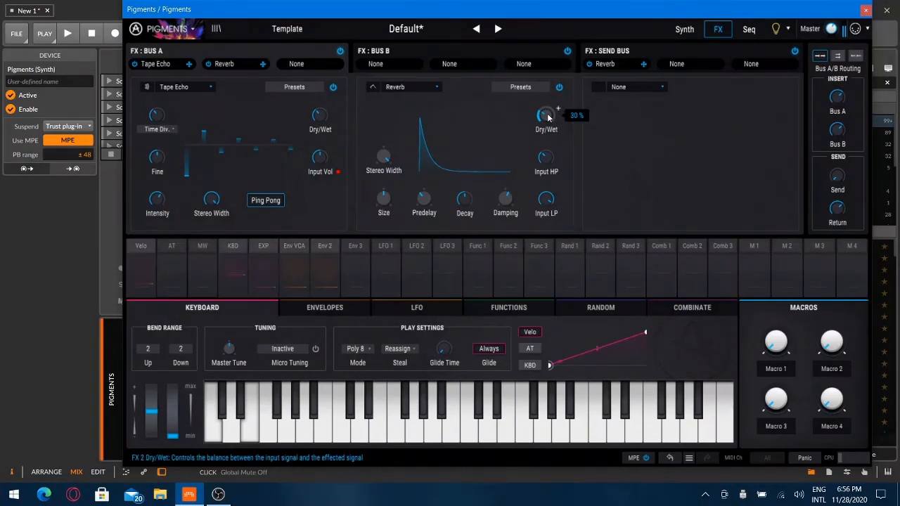